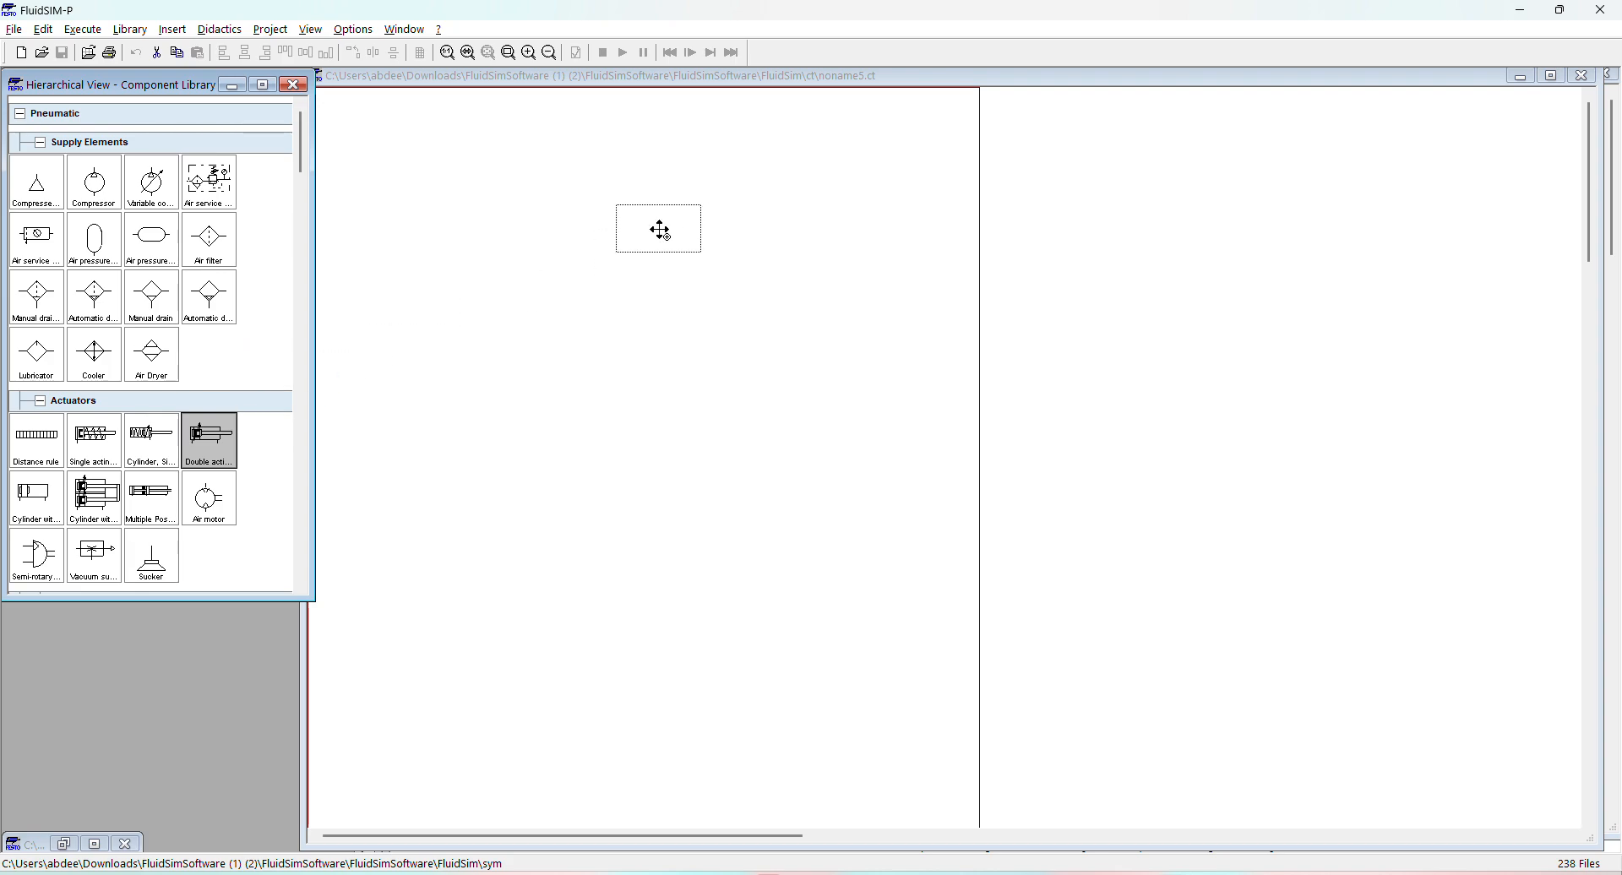
Step: Place a configurable 5/n way valve below the double acting cylinder and connect its ports 4 and 2 to the cylinder
{"action": "scroll", "coordinate": [230, 440], "scroll_direction": "down", "scroll_amount": 10}
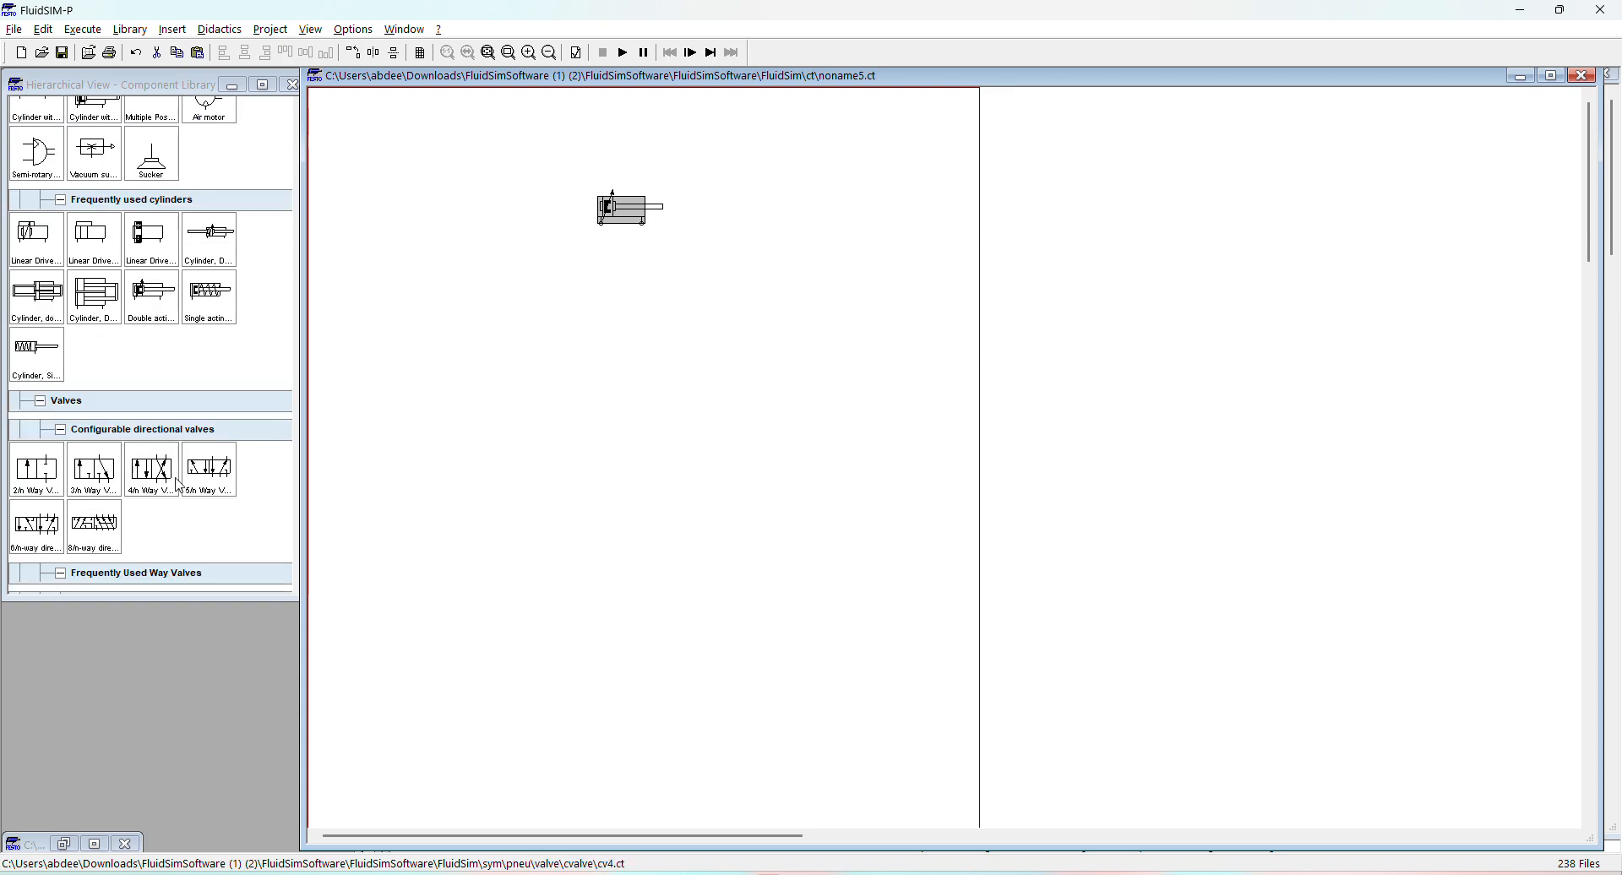
{"action": "left_click_drag", "start_coordinate": [210, 470], "coordinate": [621, 279]}
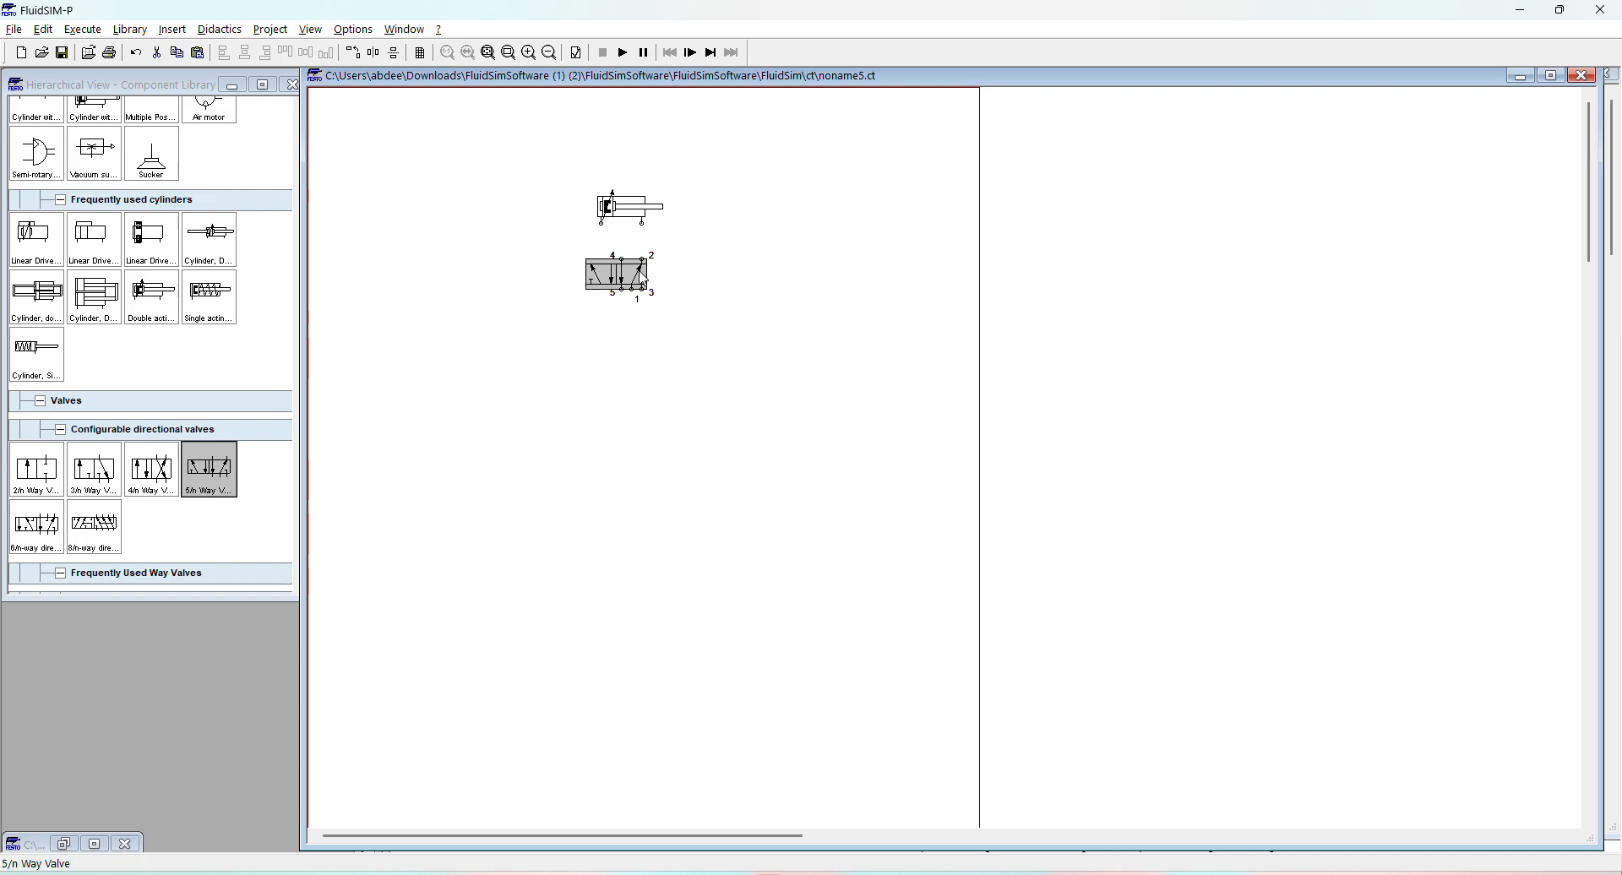
{"action": "left_click_drag", "start_coordinate": [636, 268], "coordinate": [641, 264]}
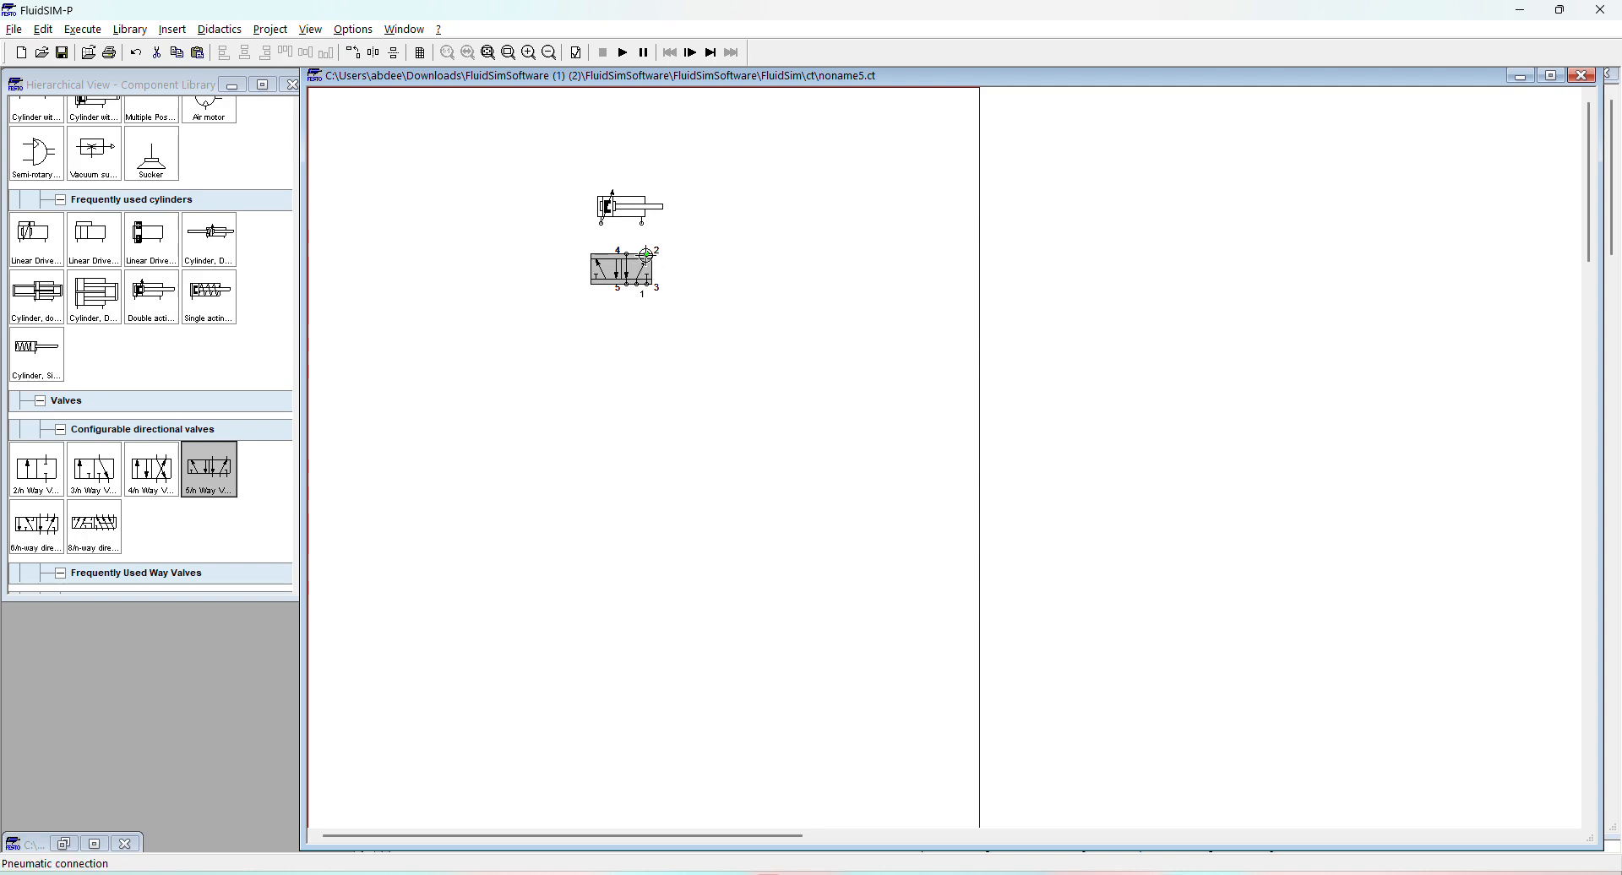
{"action": "left_click", "coordinate": [647, 253]}
{"action": "left_click_drag", "start_coordinate": [646, 238], "coordinate": [601, 223]}
Step: Give the cylinder the actuating labels A1 from 0 to 0 mm and A2 from 100 to 100 mm
{"action": "double_click", "coordinate": [629, 219]}
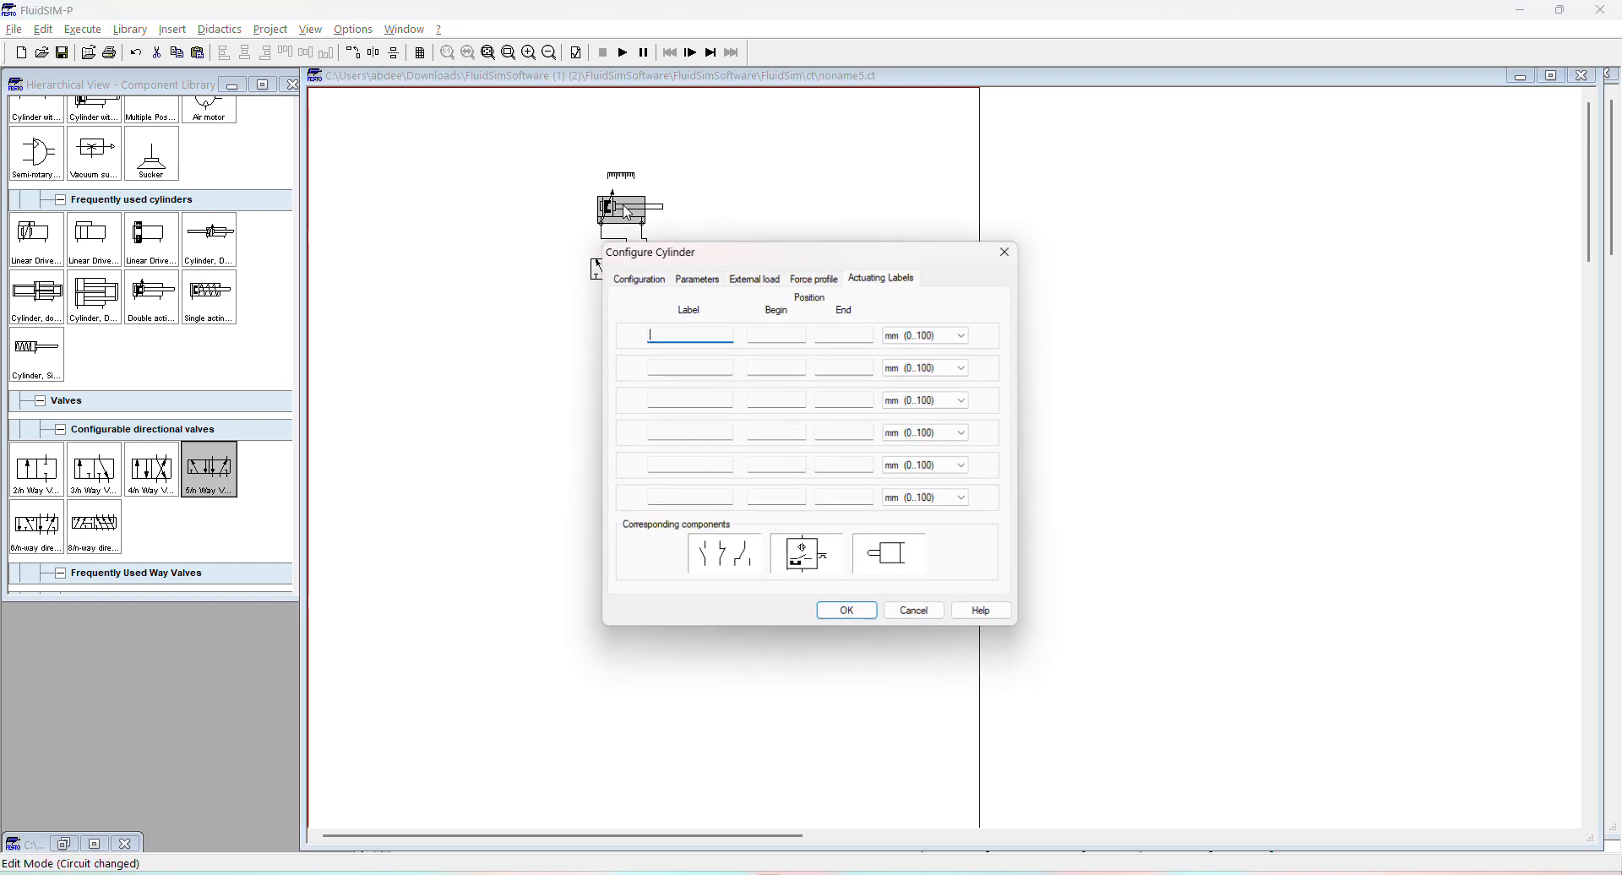
{"action": "type", "text": "A1"}
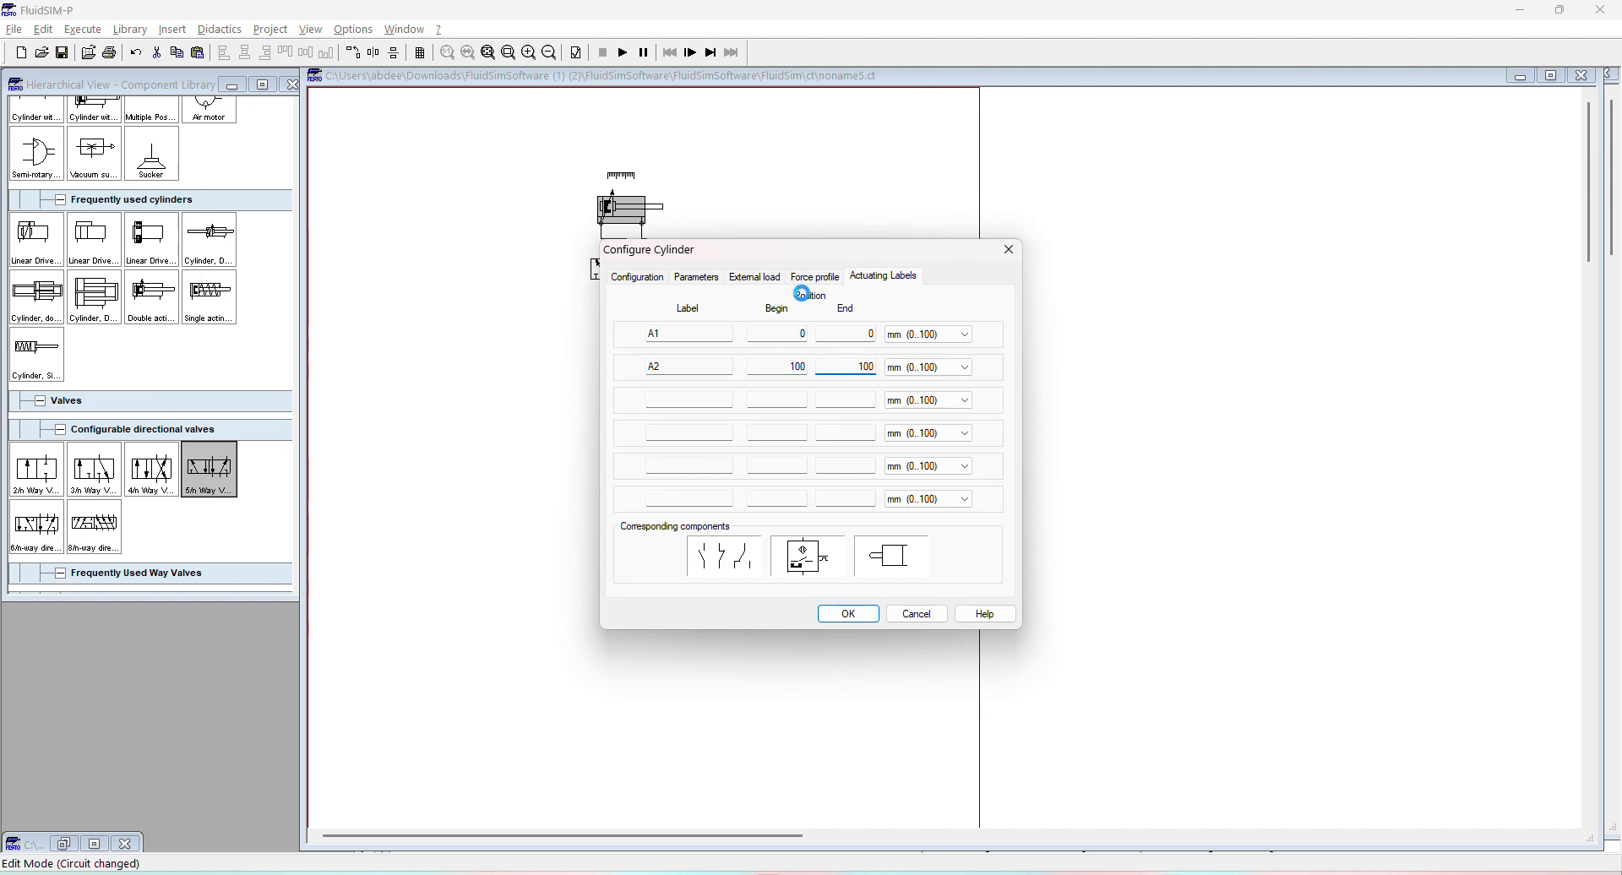
{"action": "left_click", "coordinate": [762, 261]}
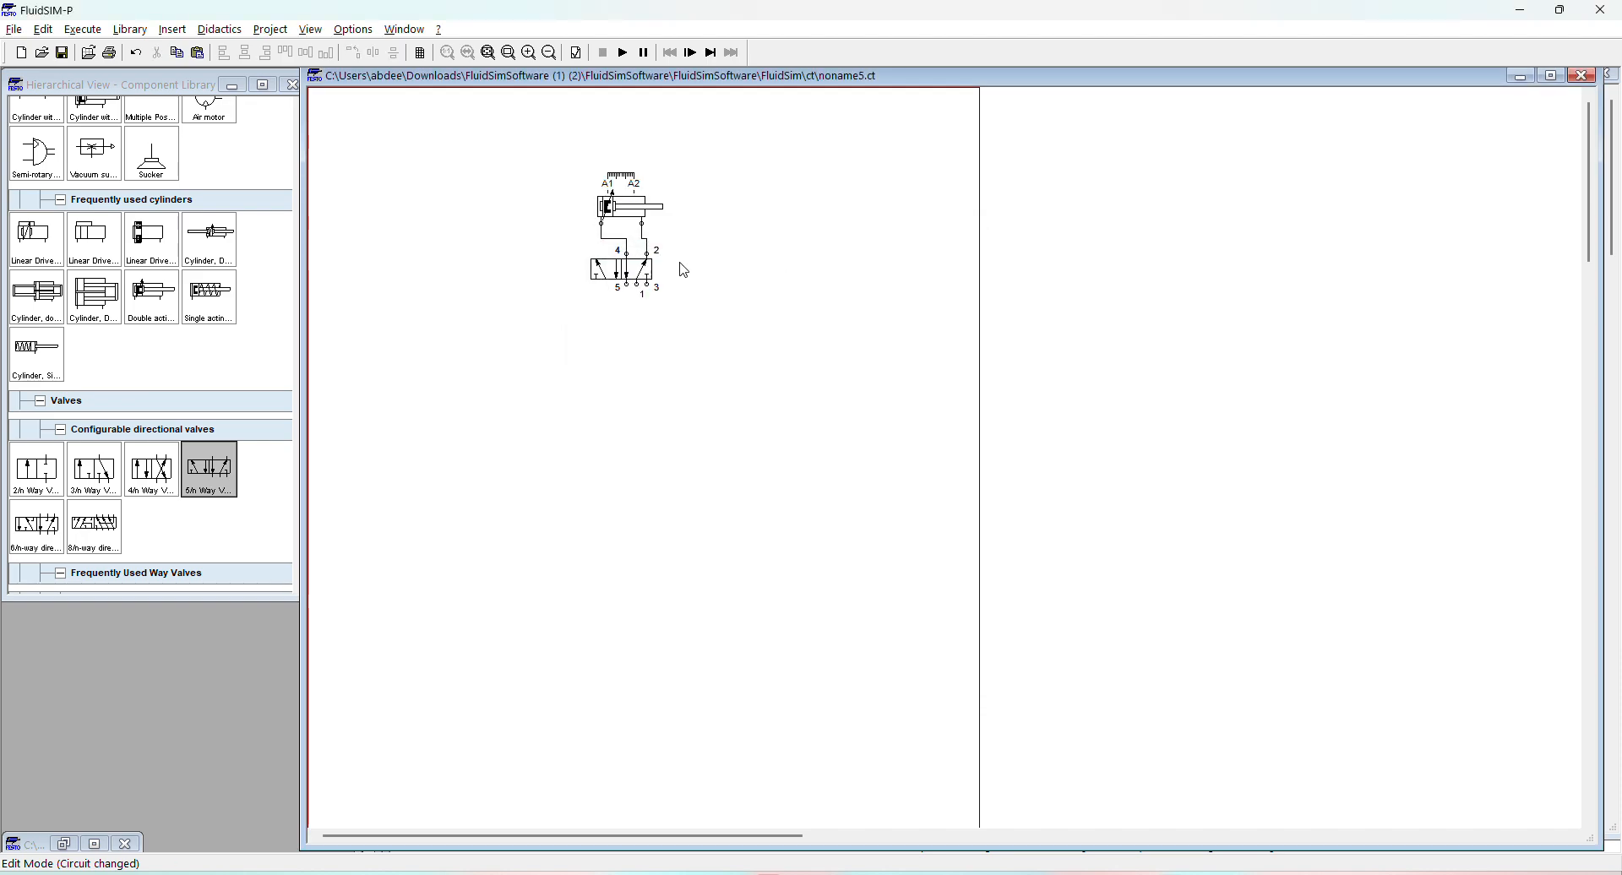
Step: Place a compressed air supply below the way valve and connect it to port 1
{"action": "scroll", "coordinate": [105, 163], "scroll_direction": "up", "scroll_amount": 5}
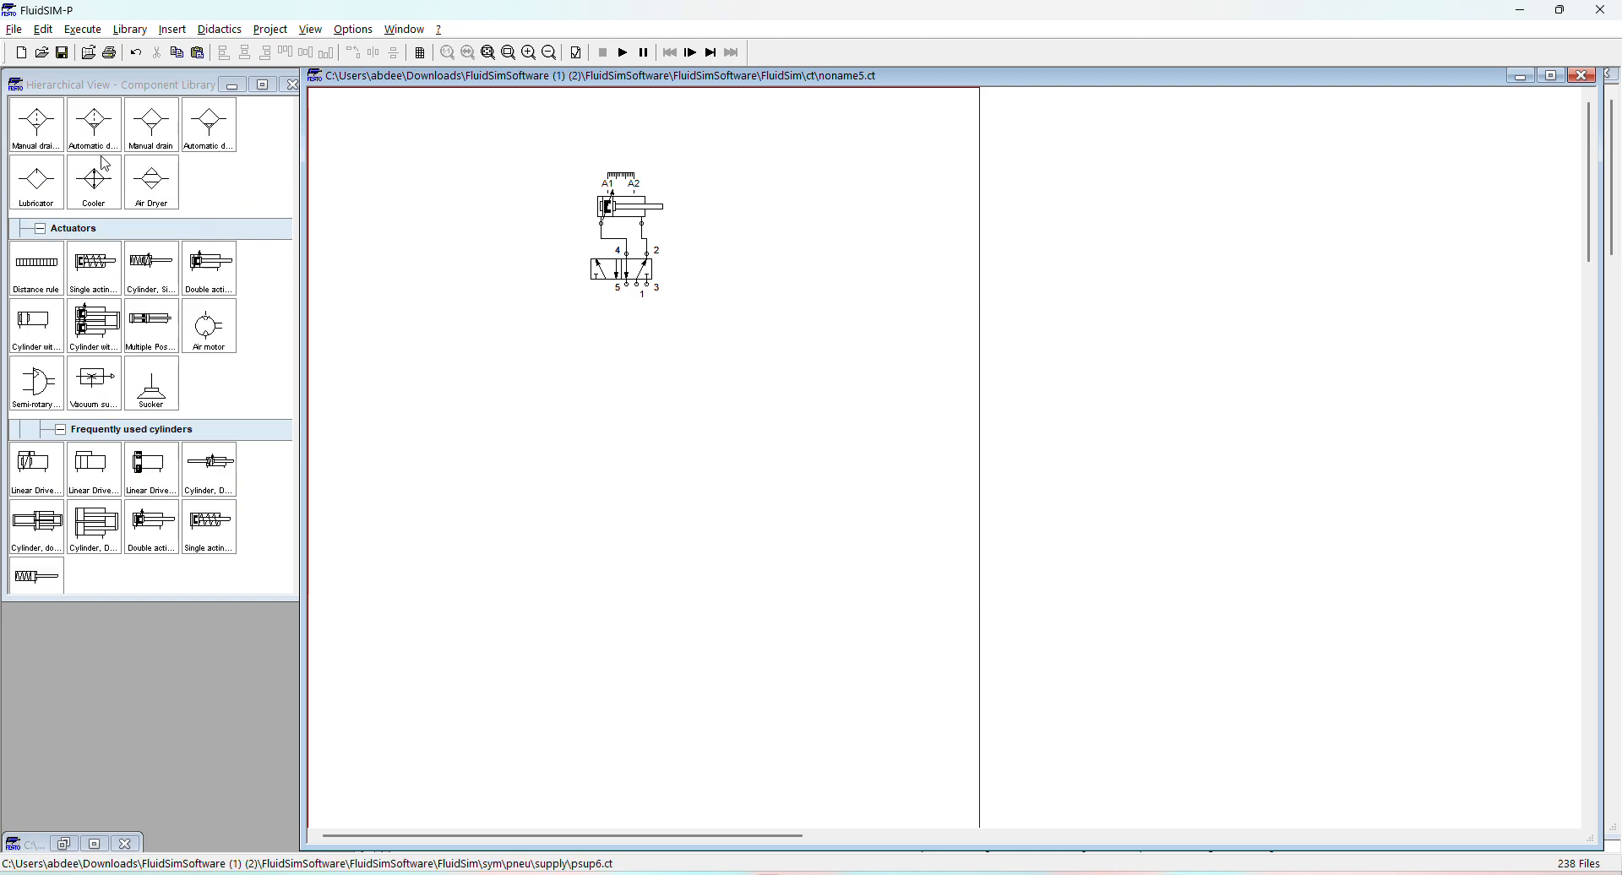
{"action": "scroll", "coordinate": [105, 163], "scroll_direction": "up", "scroll_amount": 3}
{"action": "left_click_drag", "start_coordinate": [36, 182], "coordinate": [629, 321]}
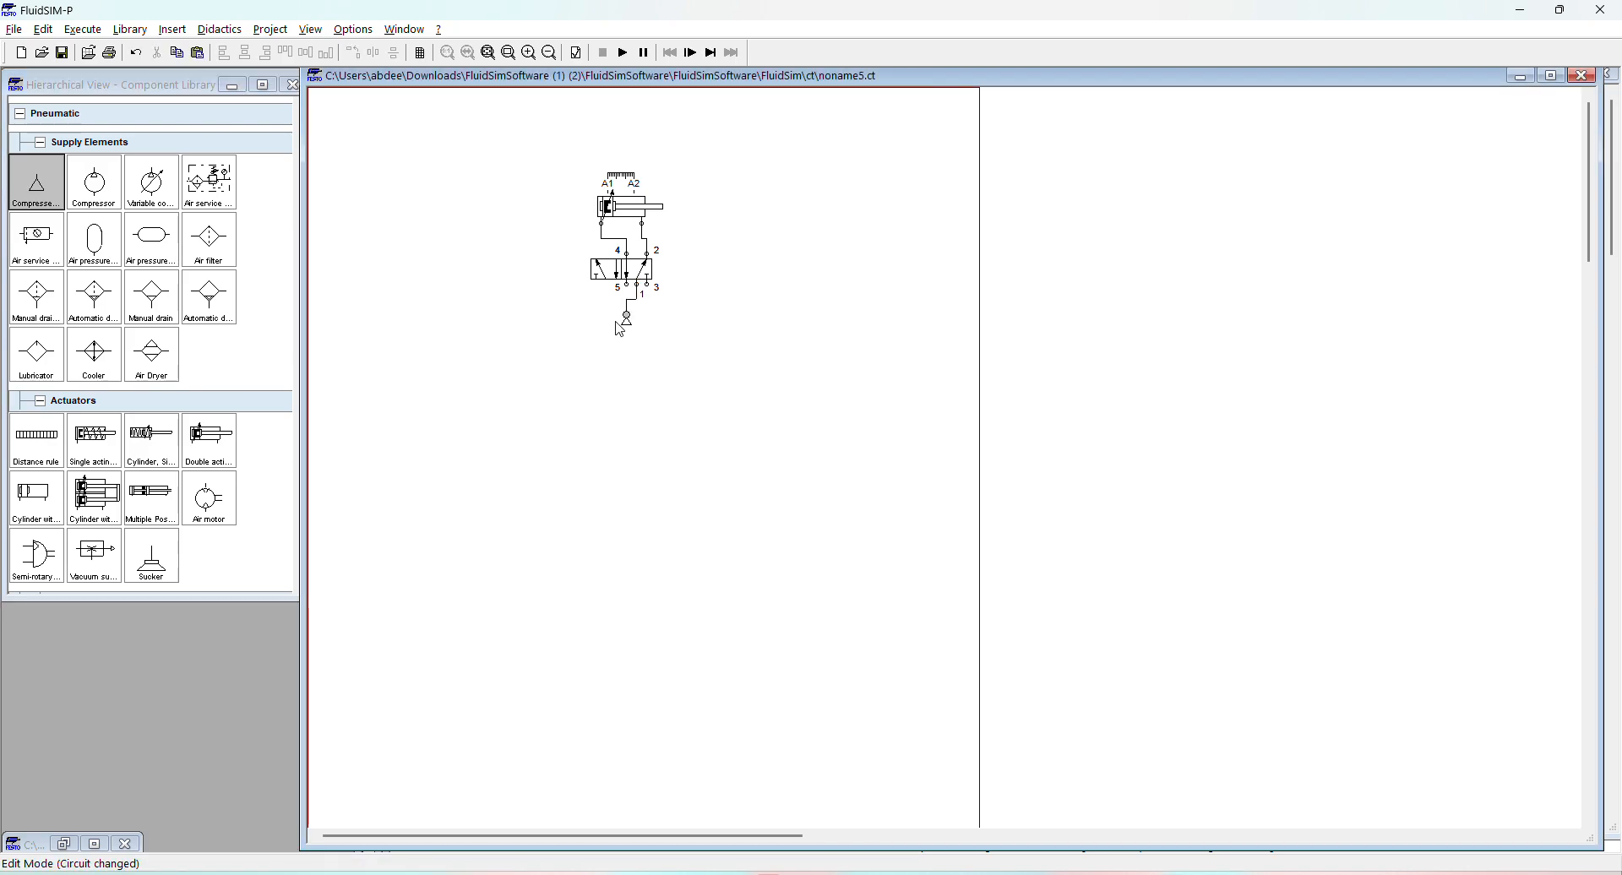
Step: Set the terminators of valve ports 5 and 3 to the downward-triangle exhaust symbol
{"action": "double_click", "coordinate": [626, 283]}
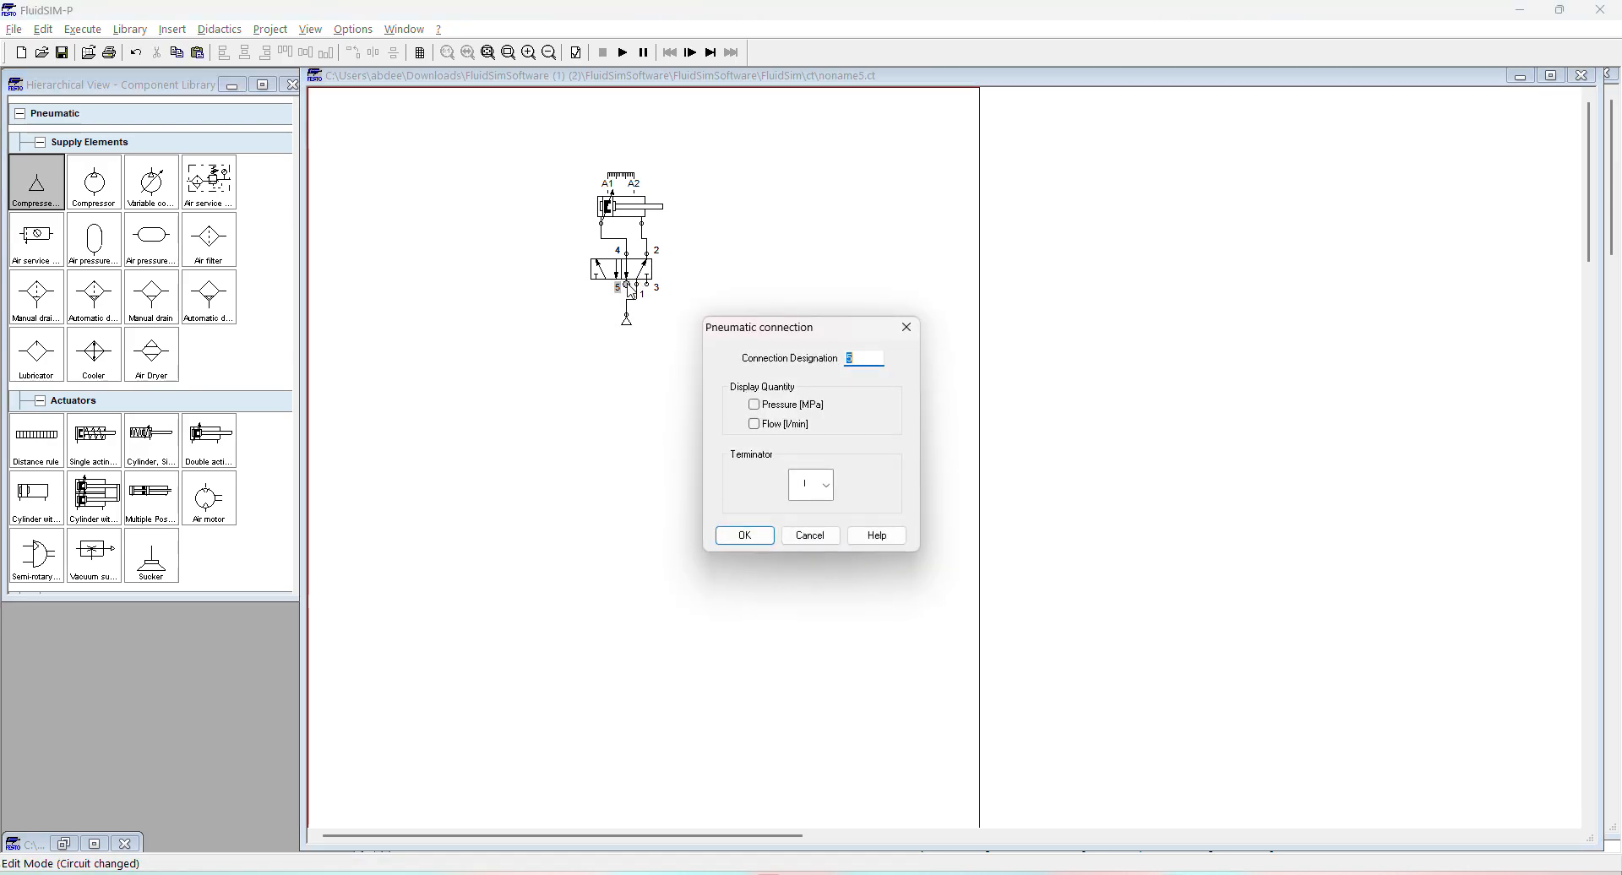
{"action": "left_click", "coordinate": [824, 480]}
{"action": "left_click", "coordinate": [805, 601]}
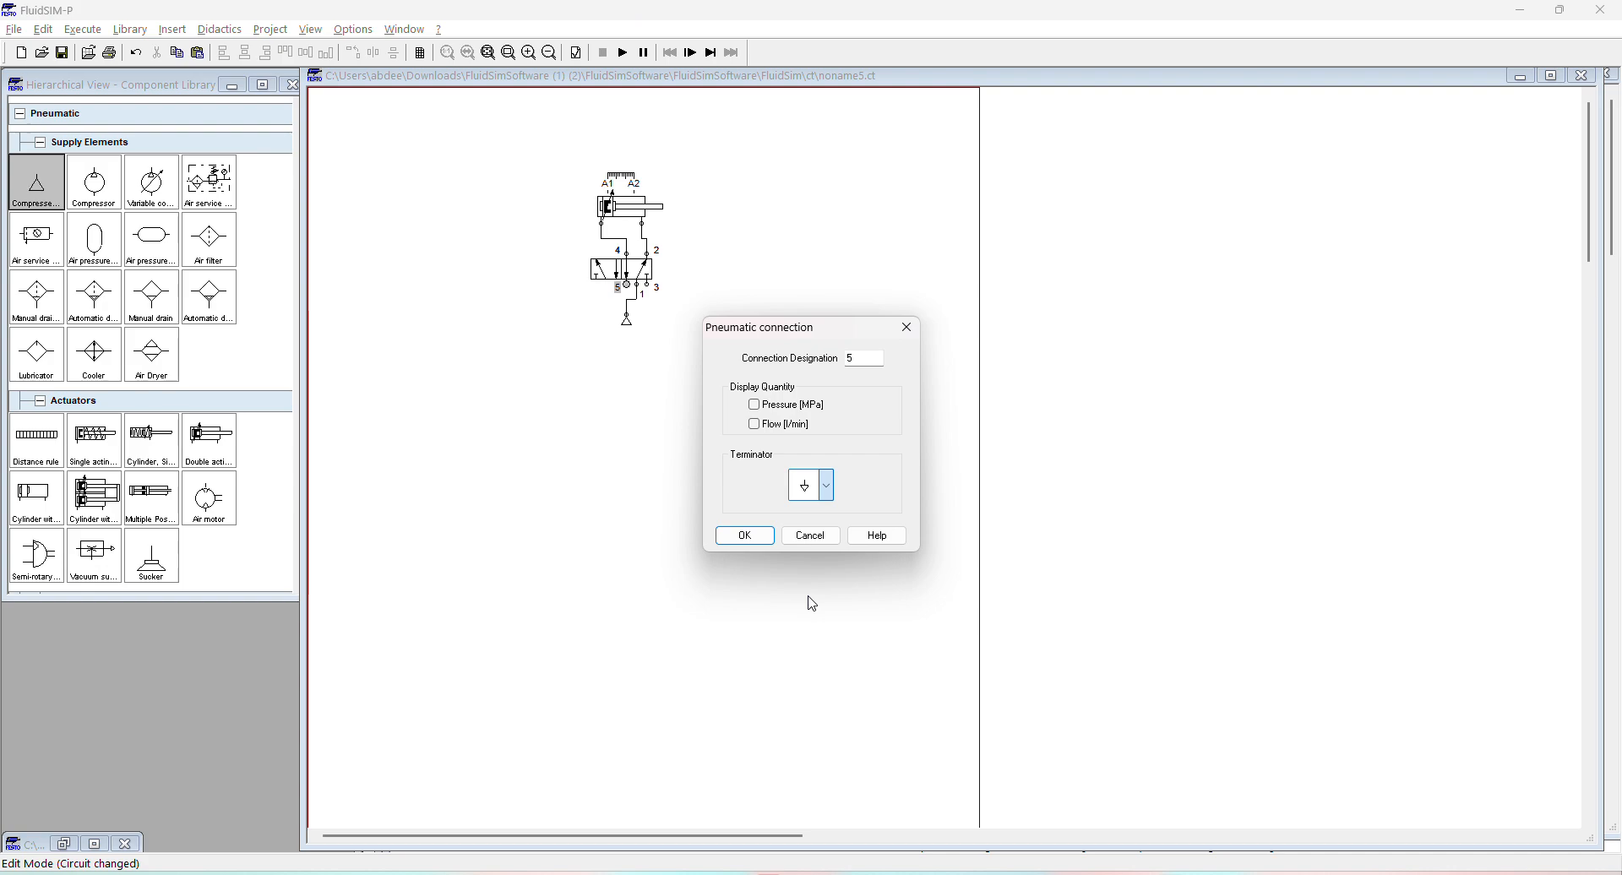
{"action": "left_click", "coordinate": [745, 536]}
{"action": "double_click", "coordinate": [649, 285]}
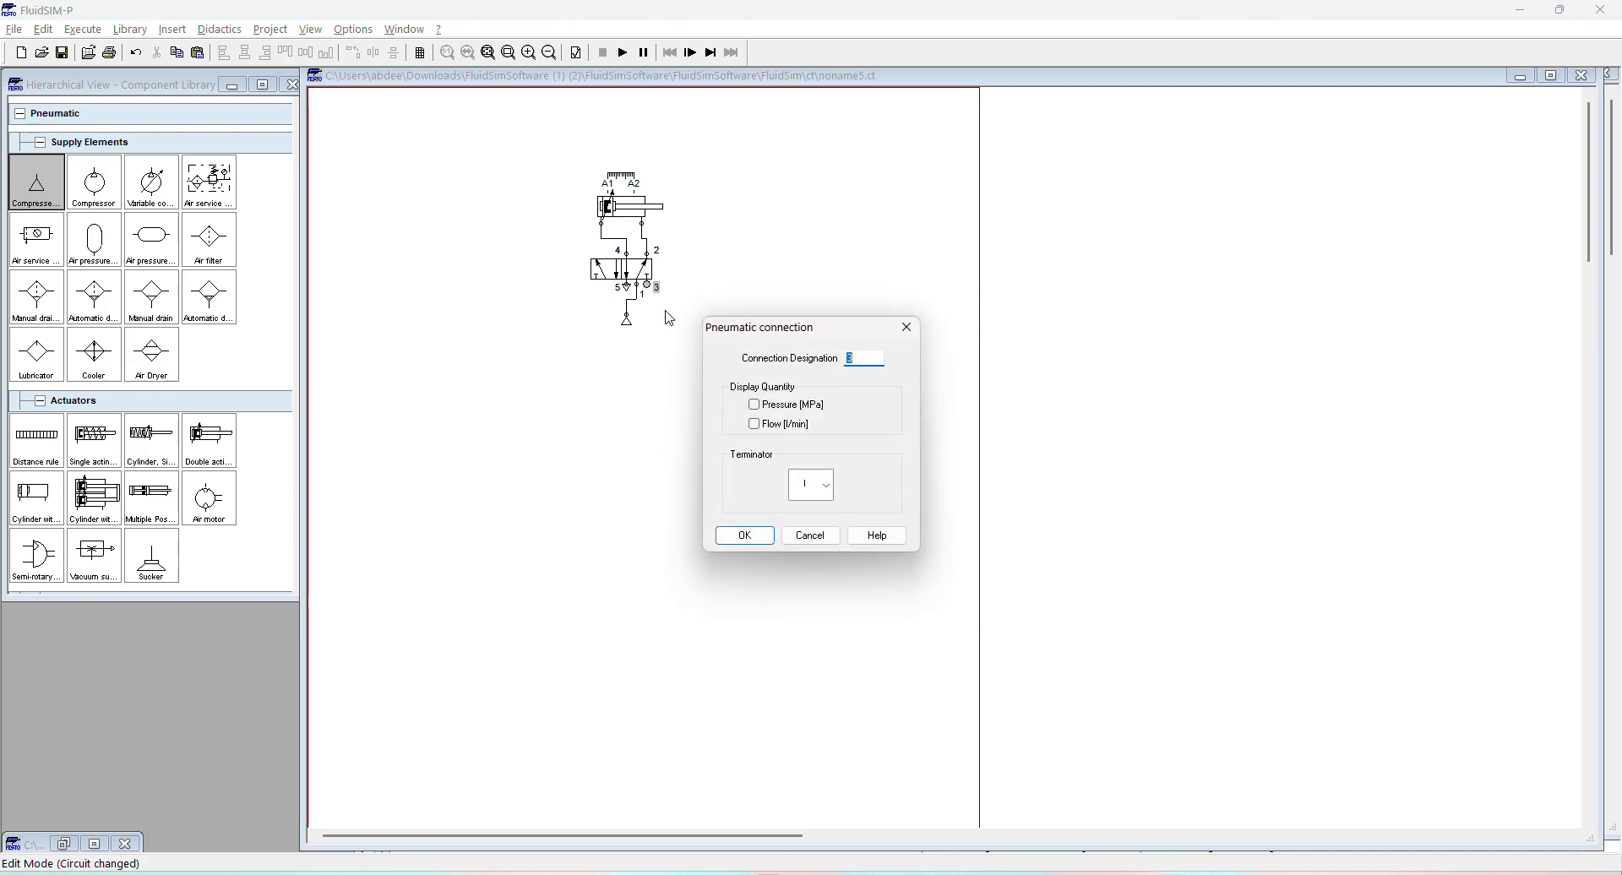
{"action": "left_click", "coordinate": [827, 486]}
{"action": "left_click", "coordinate": [815, 598]}
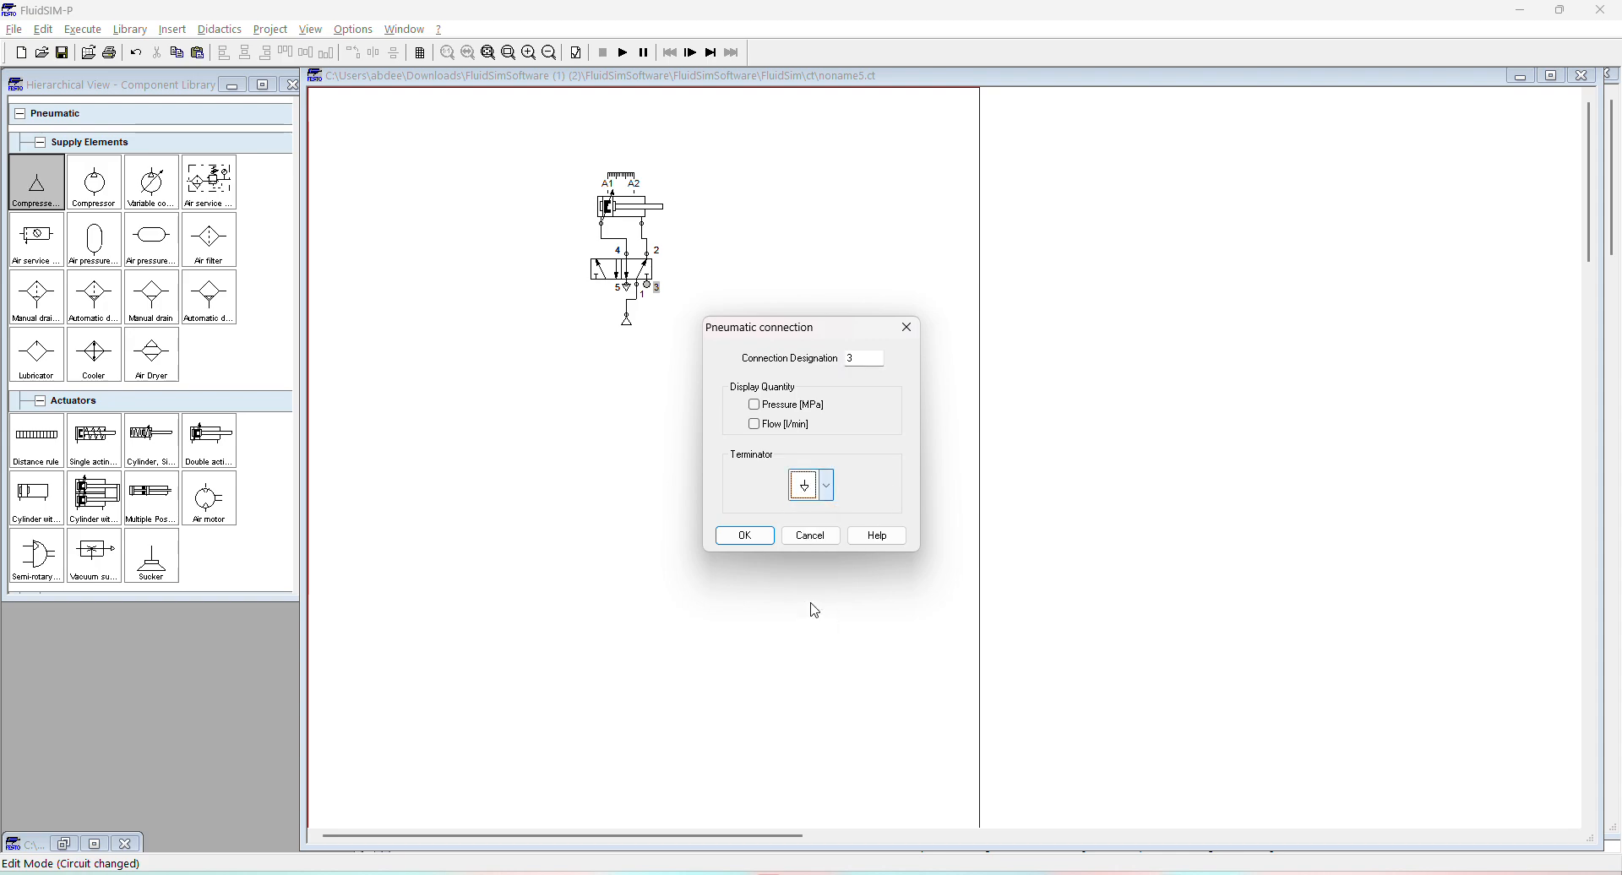
{"action": "left_click", "coordinate": [745, 535]}
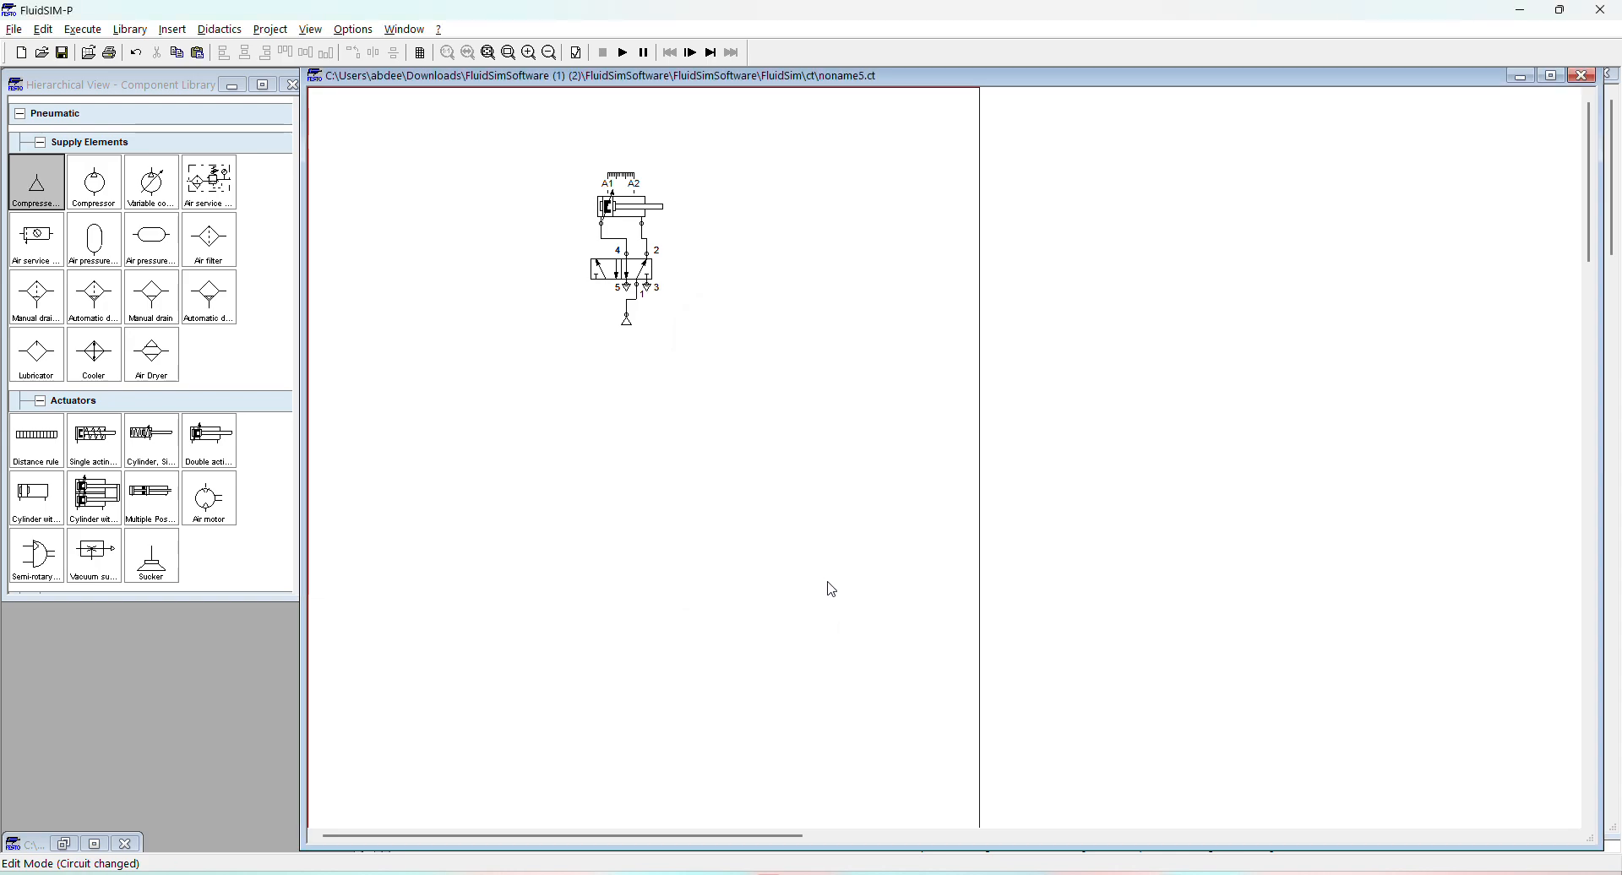
Step: Configure the way valve without the left spring return and with solenoid actuation on both sides
{"action": "left_click", "coordinate": [606, 268]}
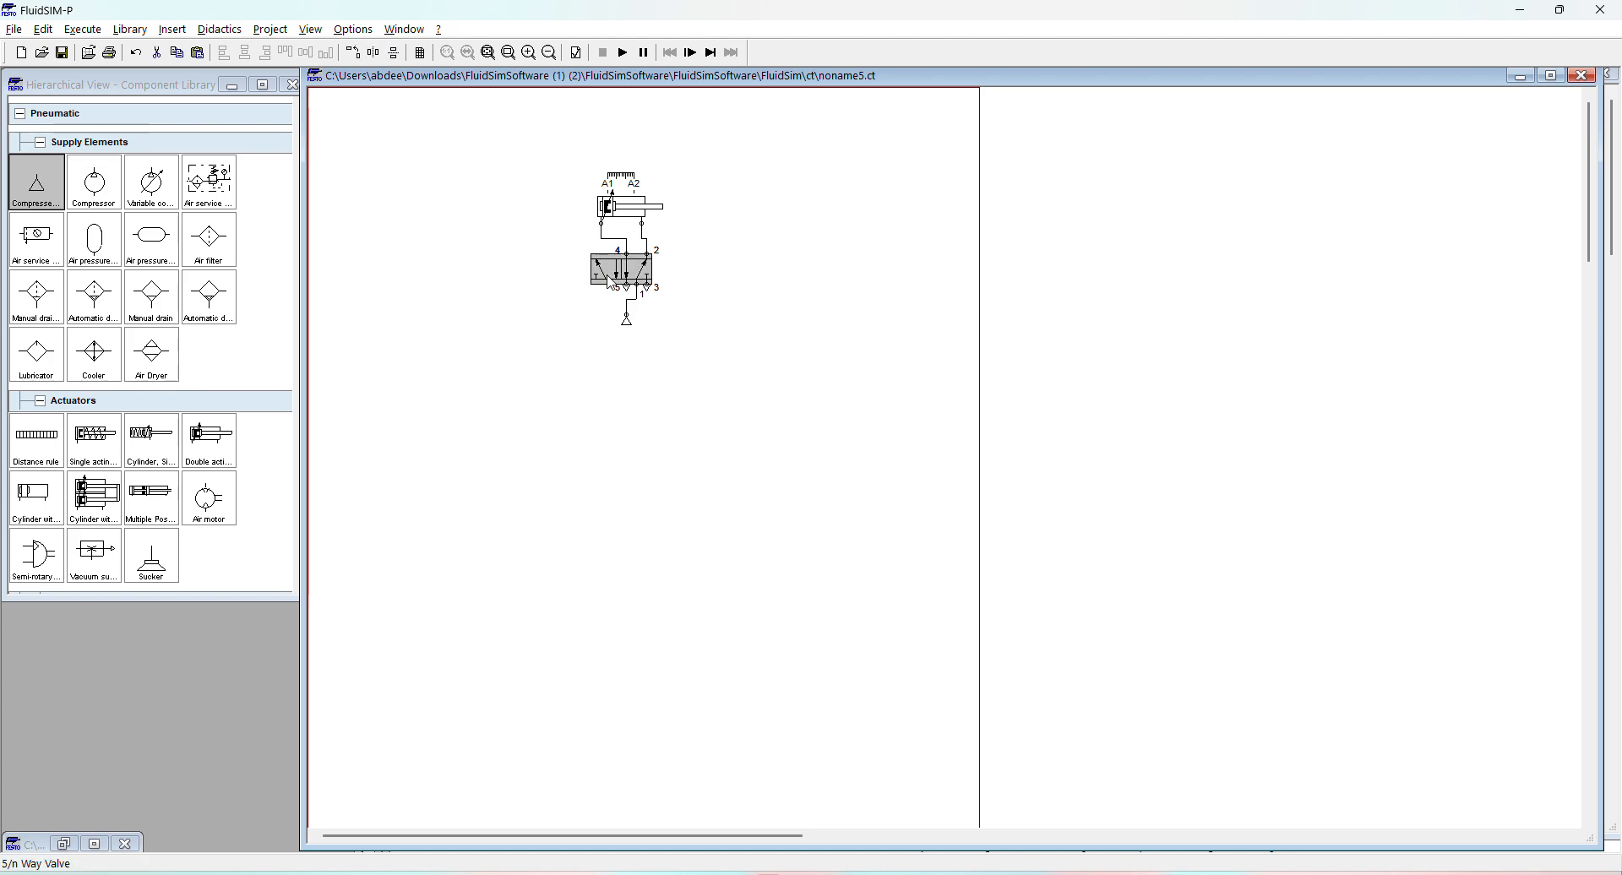
{"action": "double_click", "coordinate": [611, 278]}
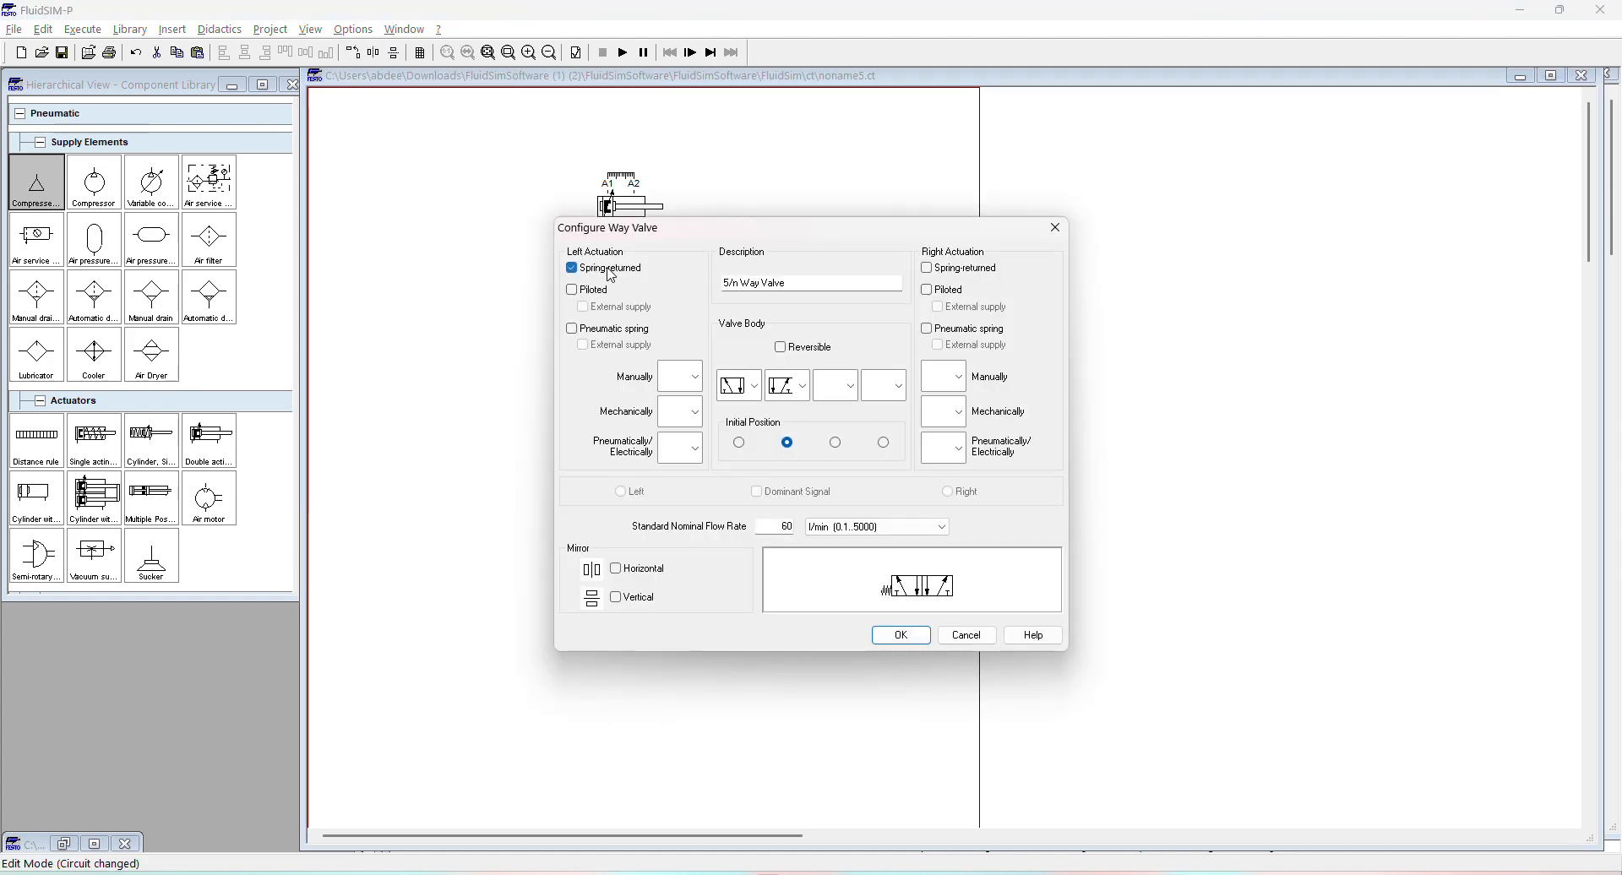
{"action": "left_click", "coordinate": [574, 270]}
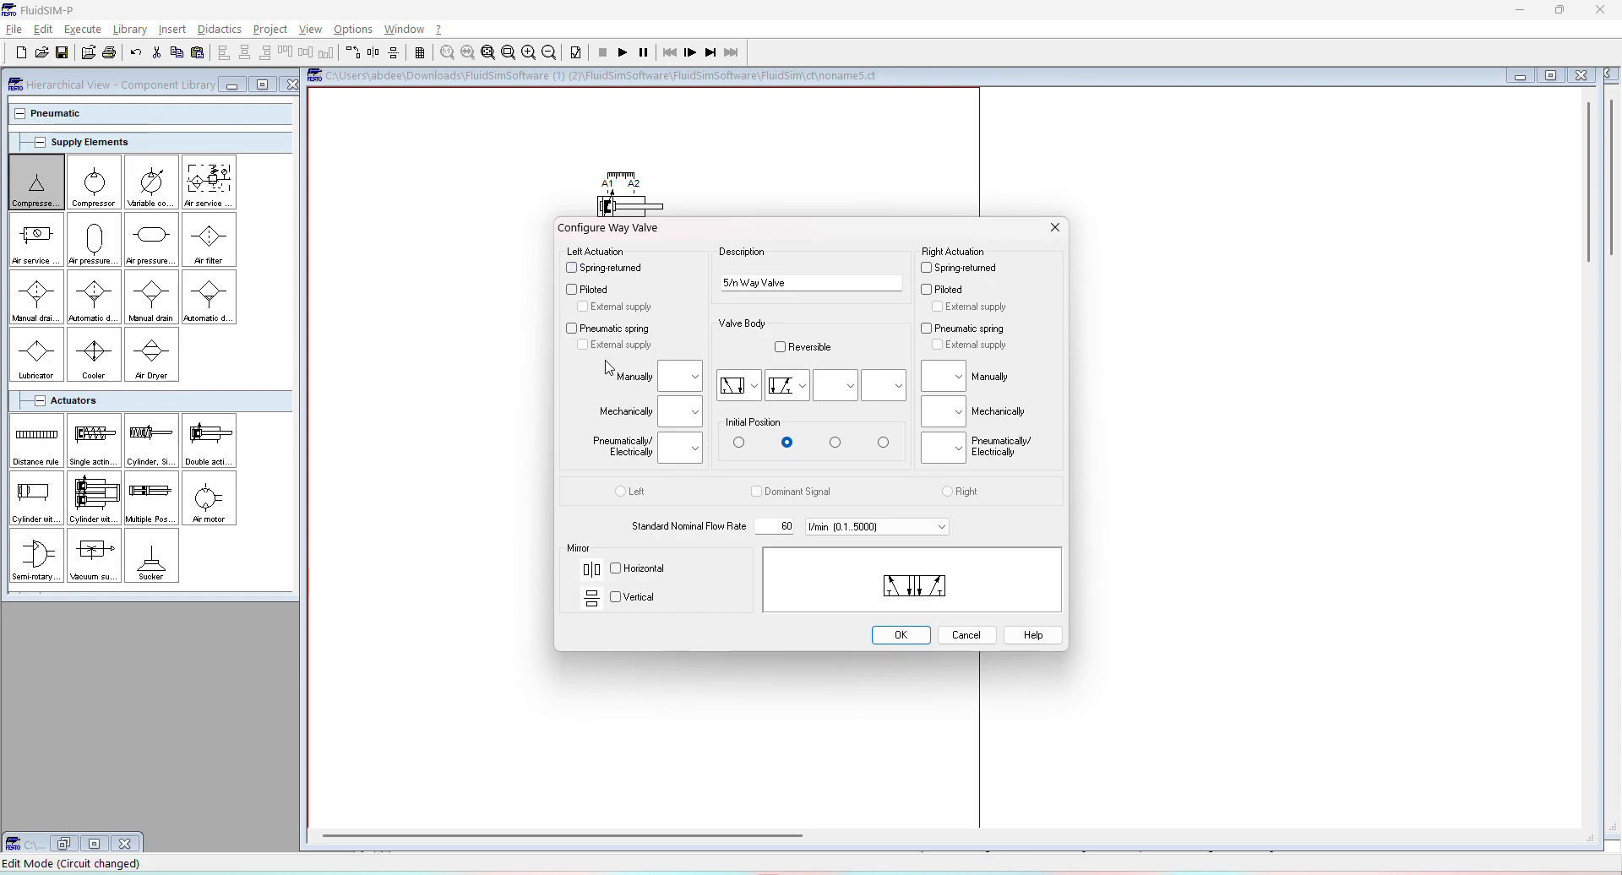
{"action": "left_click", "coordinate": [696, 451]}
{"action": "left_click", "coordinate": [676, 504]}
{"action": "left_click", "coordinate": [958, 448]}
{"action": "left_click", "coordinate": [944, 504]}
{"action": "left_click", "coordinate": [901, 635]}
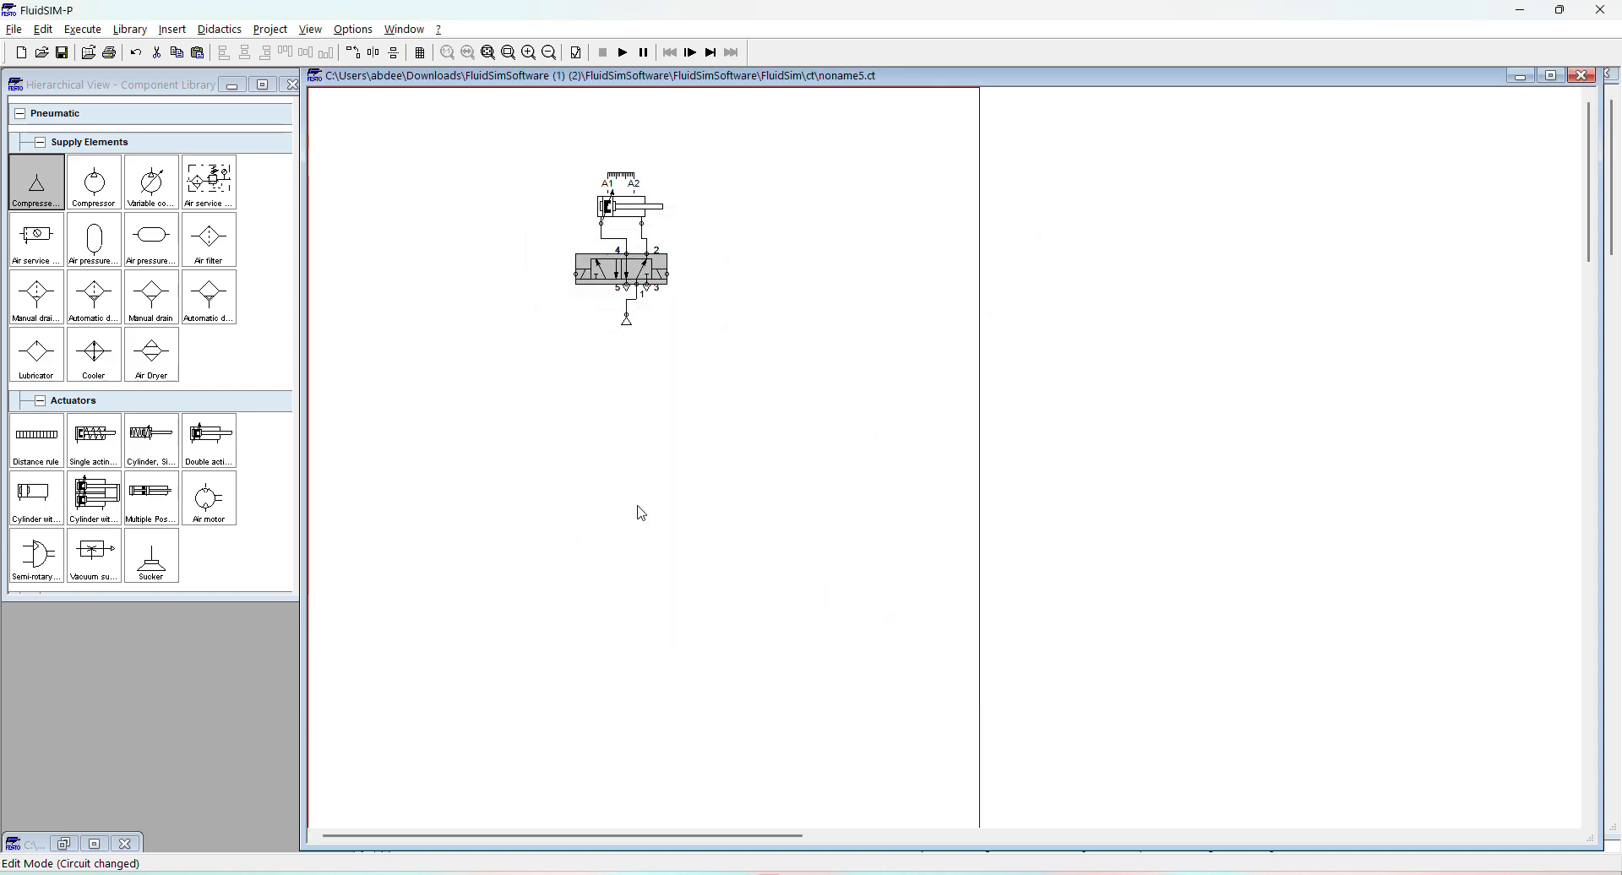
Step: Label the valve's left solenoid connection Y1 and its right one Y2
{"action": "double_click", "coordinate": [579, 277]}
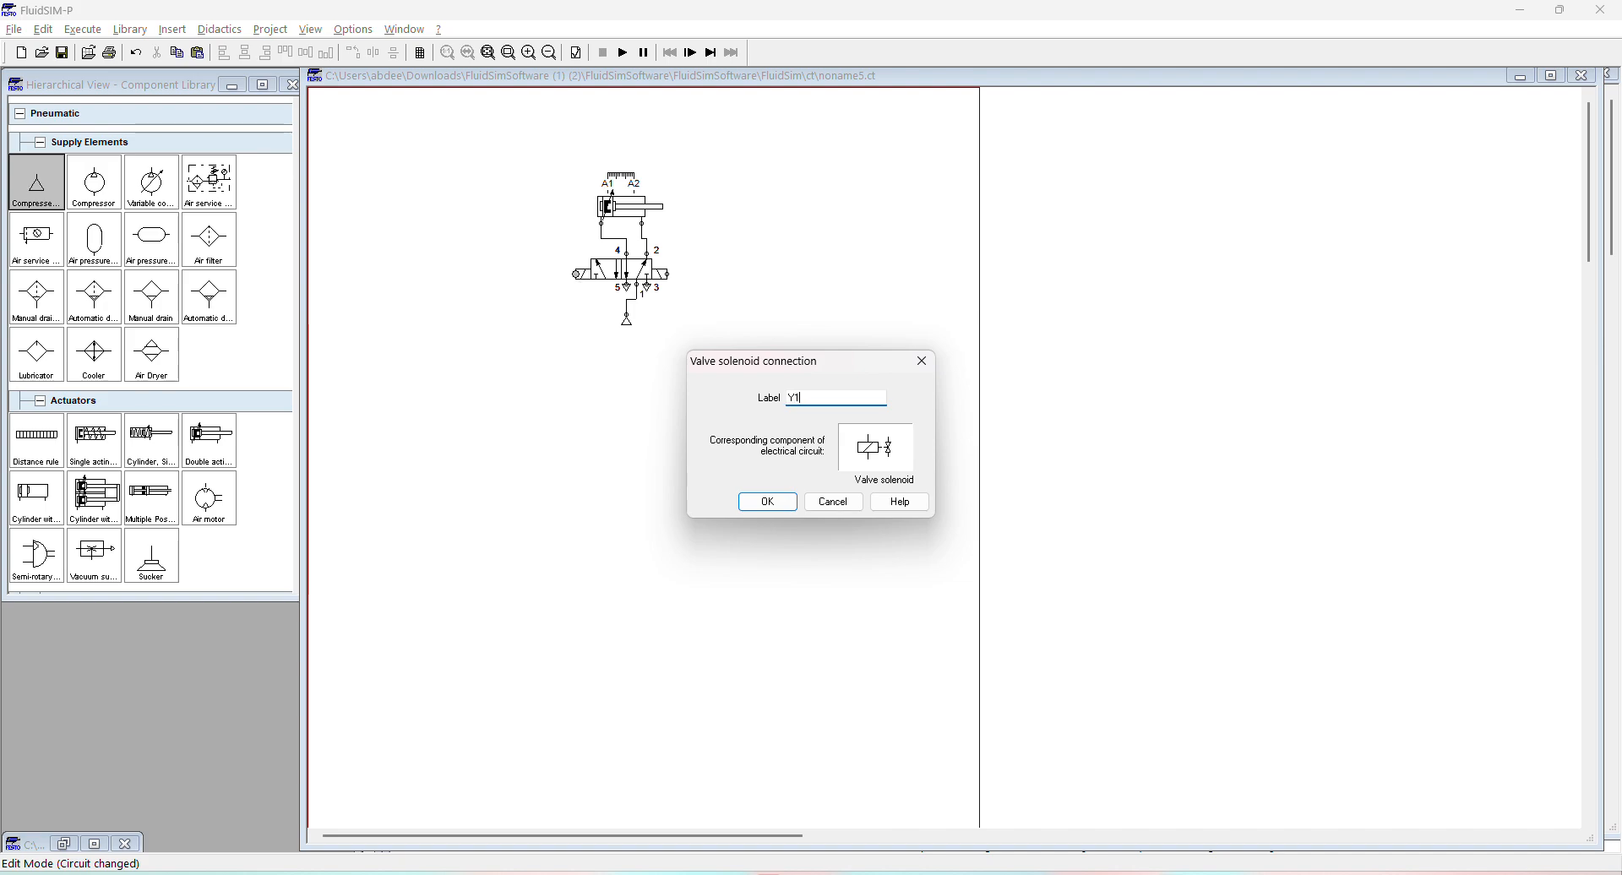
{"action": "key", "text": "Return"}
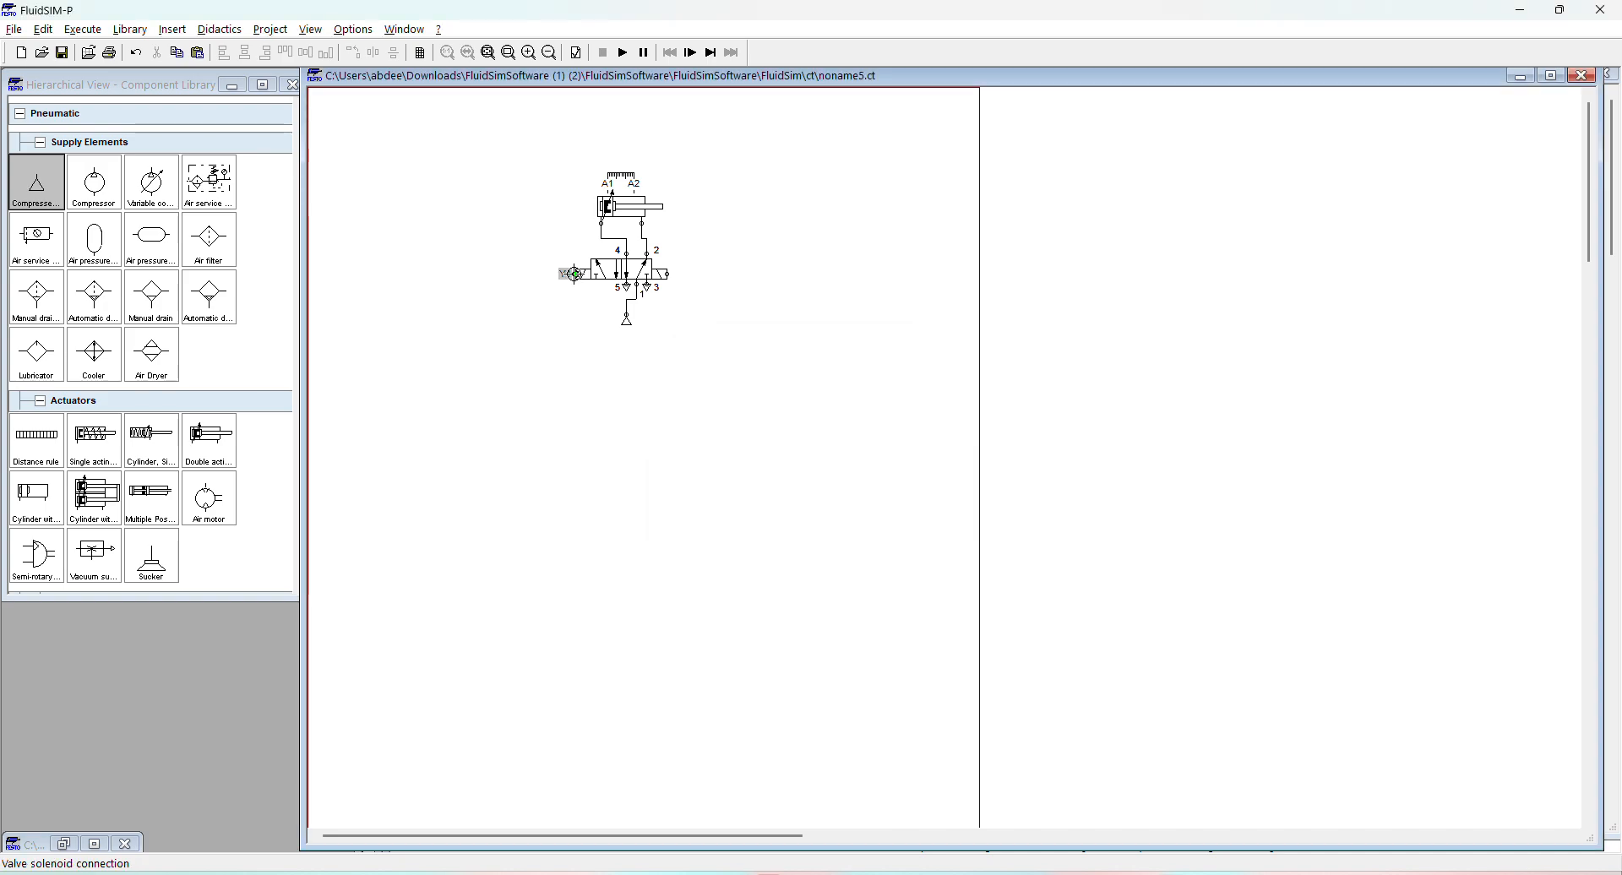
{"action": "double_click", "coordinate": [666, 279]}
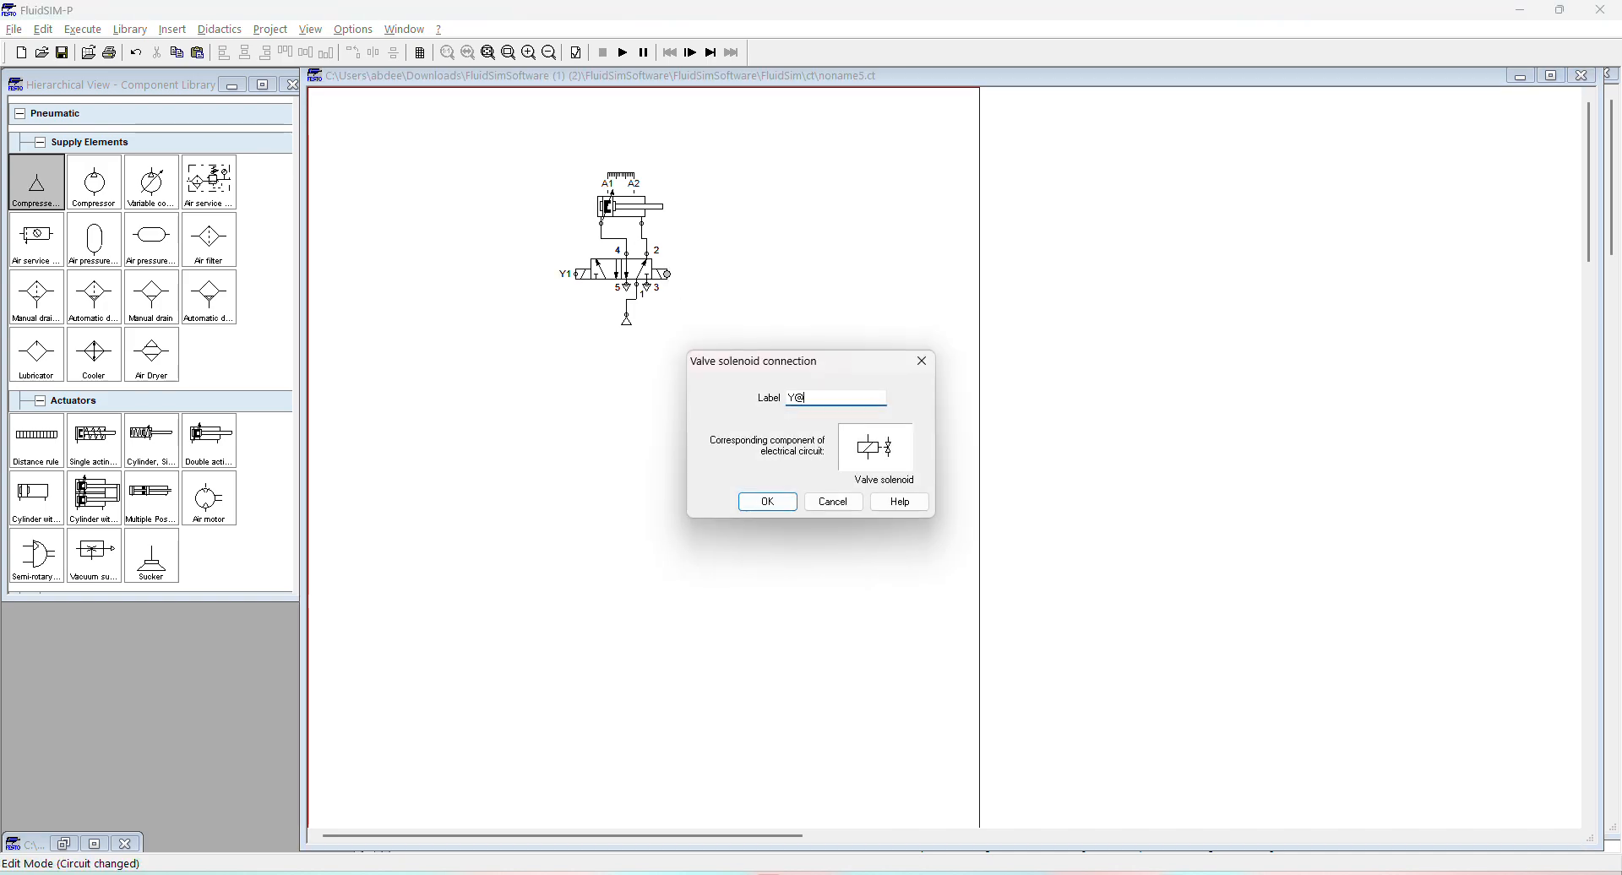
{"action": "type", "text": "Y@"}
{"action": "key", "text": "Return"}
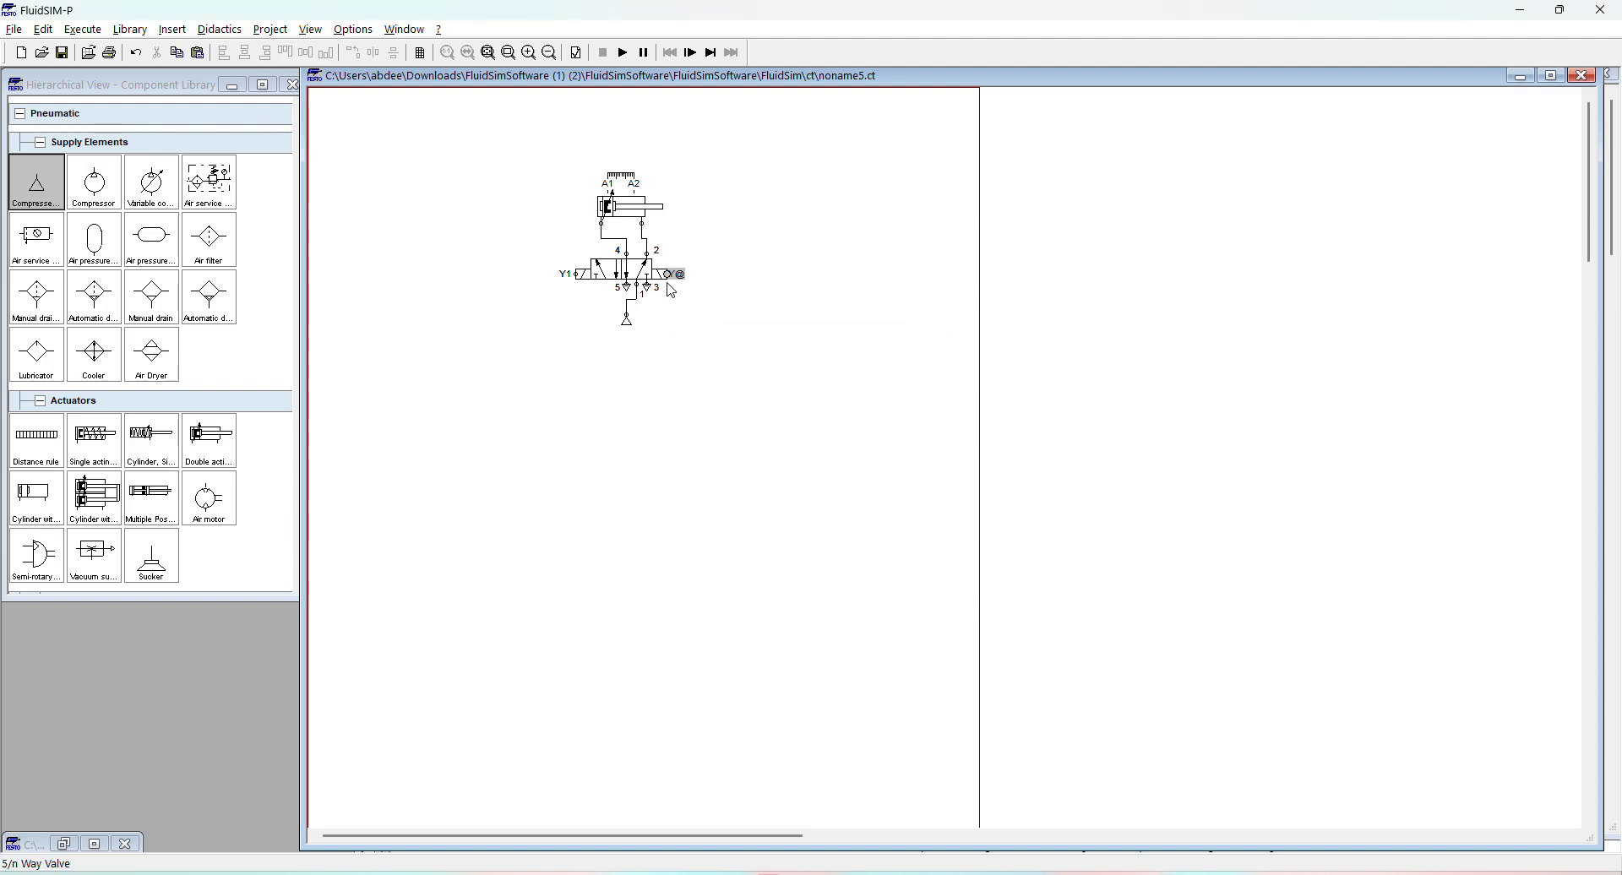
{"action": "double_click", "coordinate": [667, 279]}
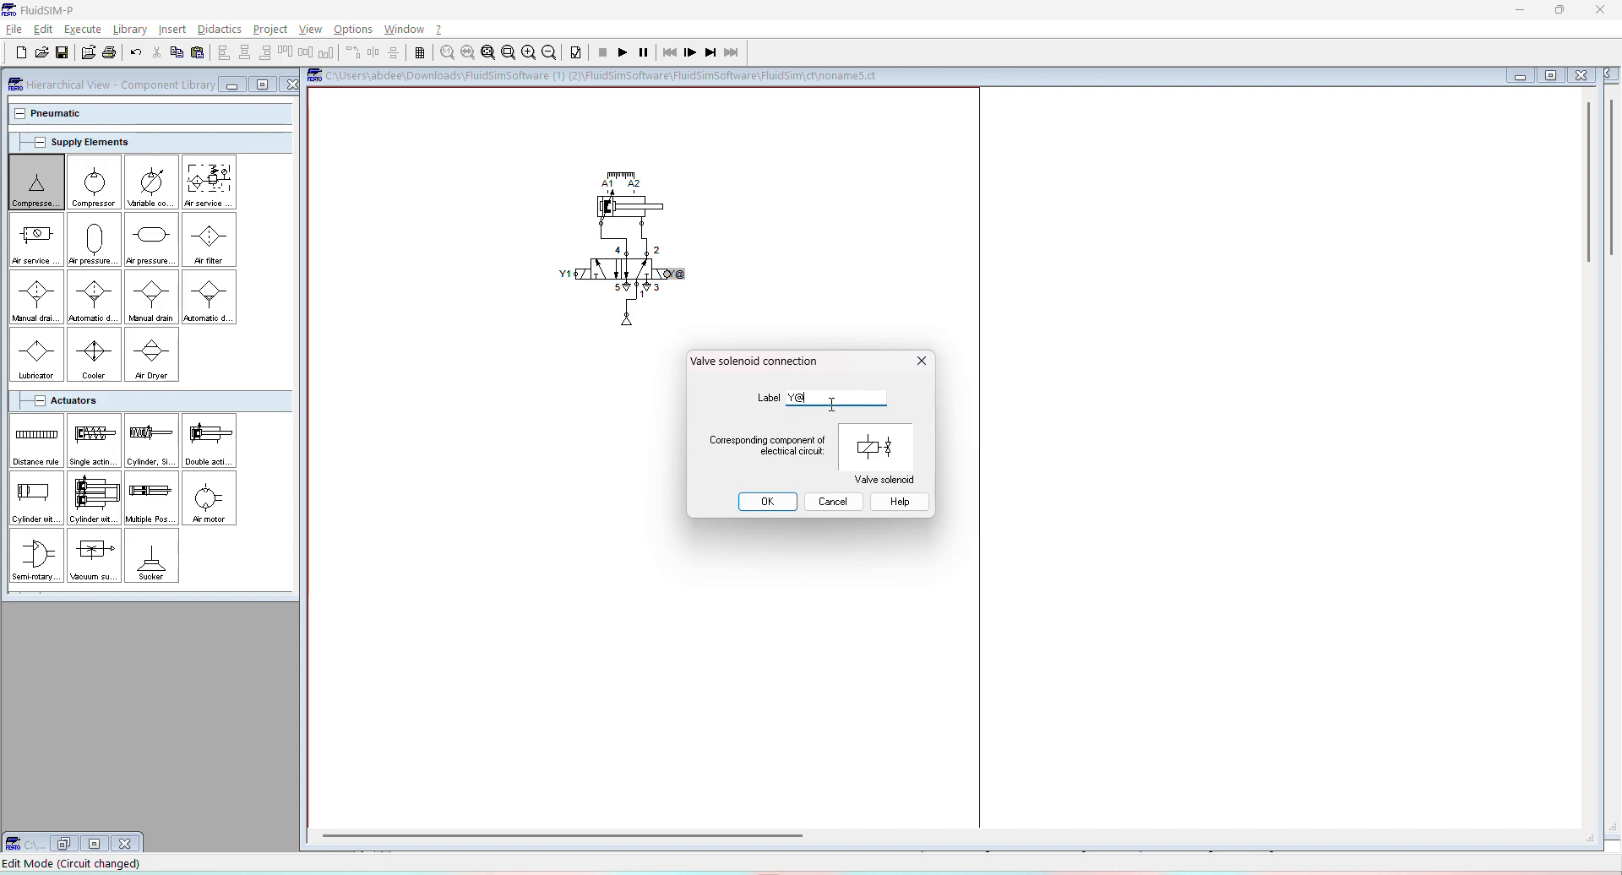
{"action": "key", "text": "Return"}
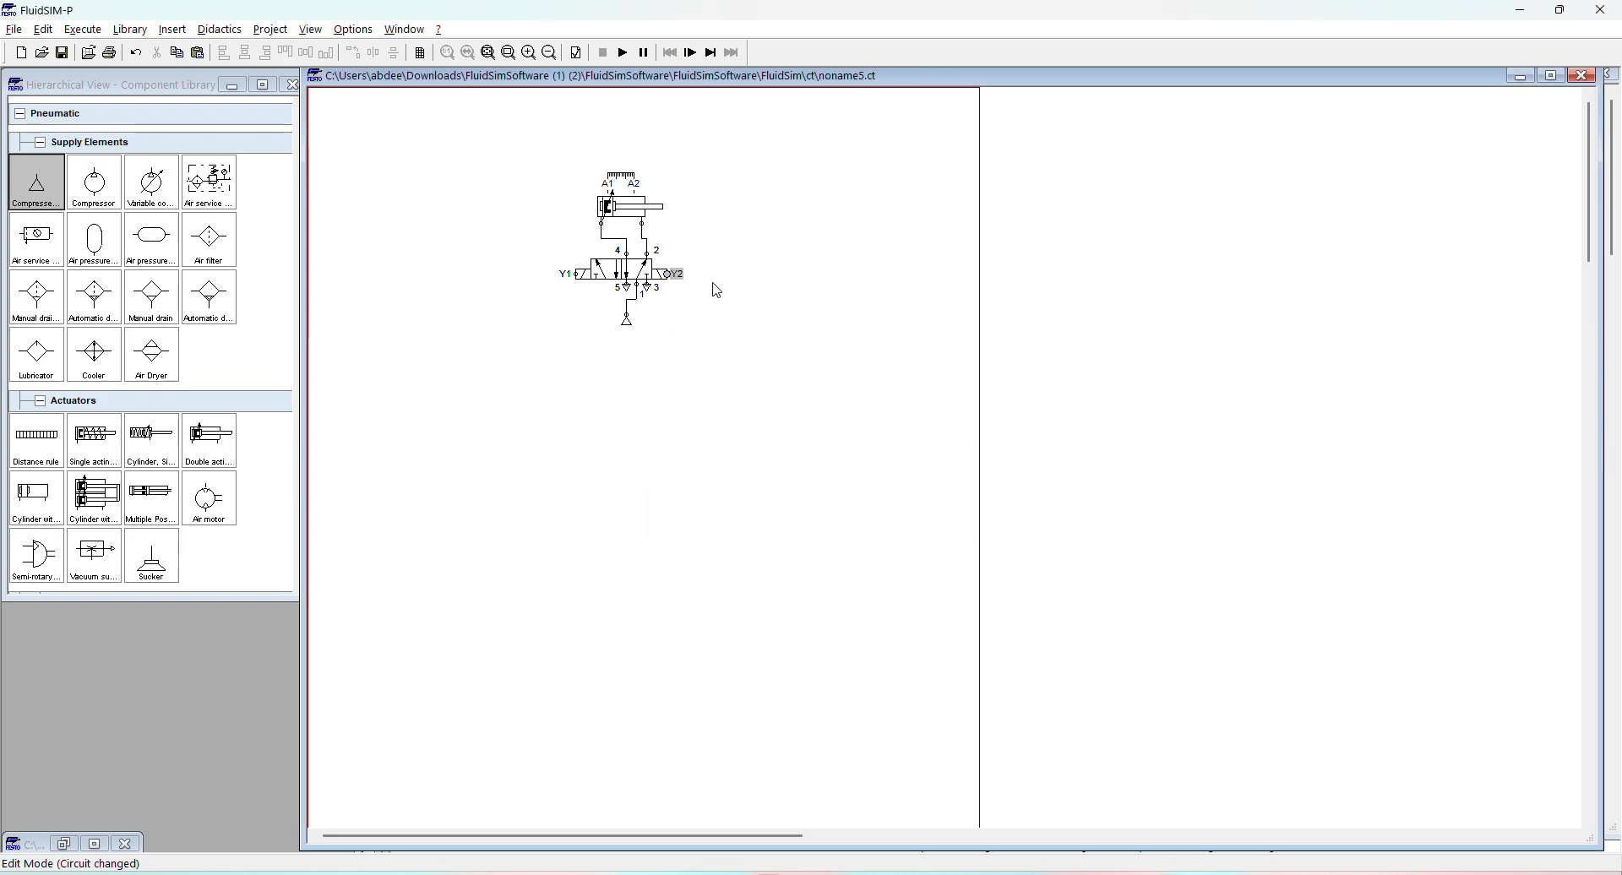
Step: Duplicate the complete cylinder, valve and air supply circuit and place the copy to the right of the original
{"action": "left_click_drag", "start_coordinate": [534, 143], "coordinate": [781, 364]}
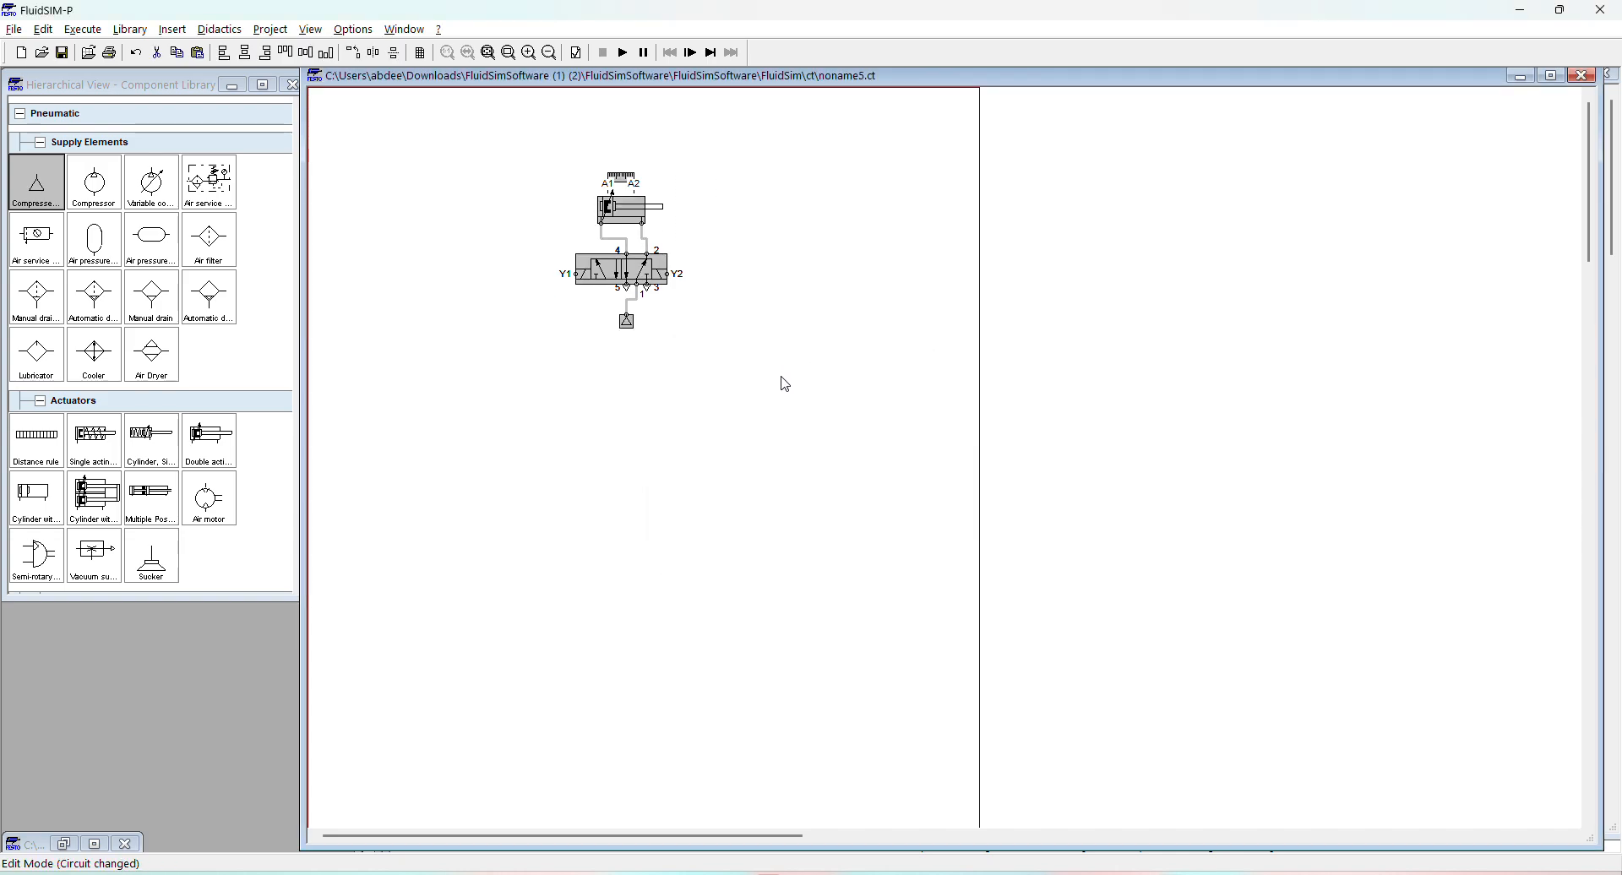
{"action": "key", "text": "ctrl+v"}
{"action": "left_click_drag", "start_coordinate": [975, 505], "coordinate": [811, 260]}
{"action": "left_click", "coordinate": [910, 304]}
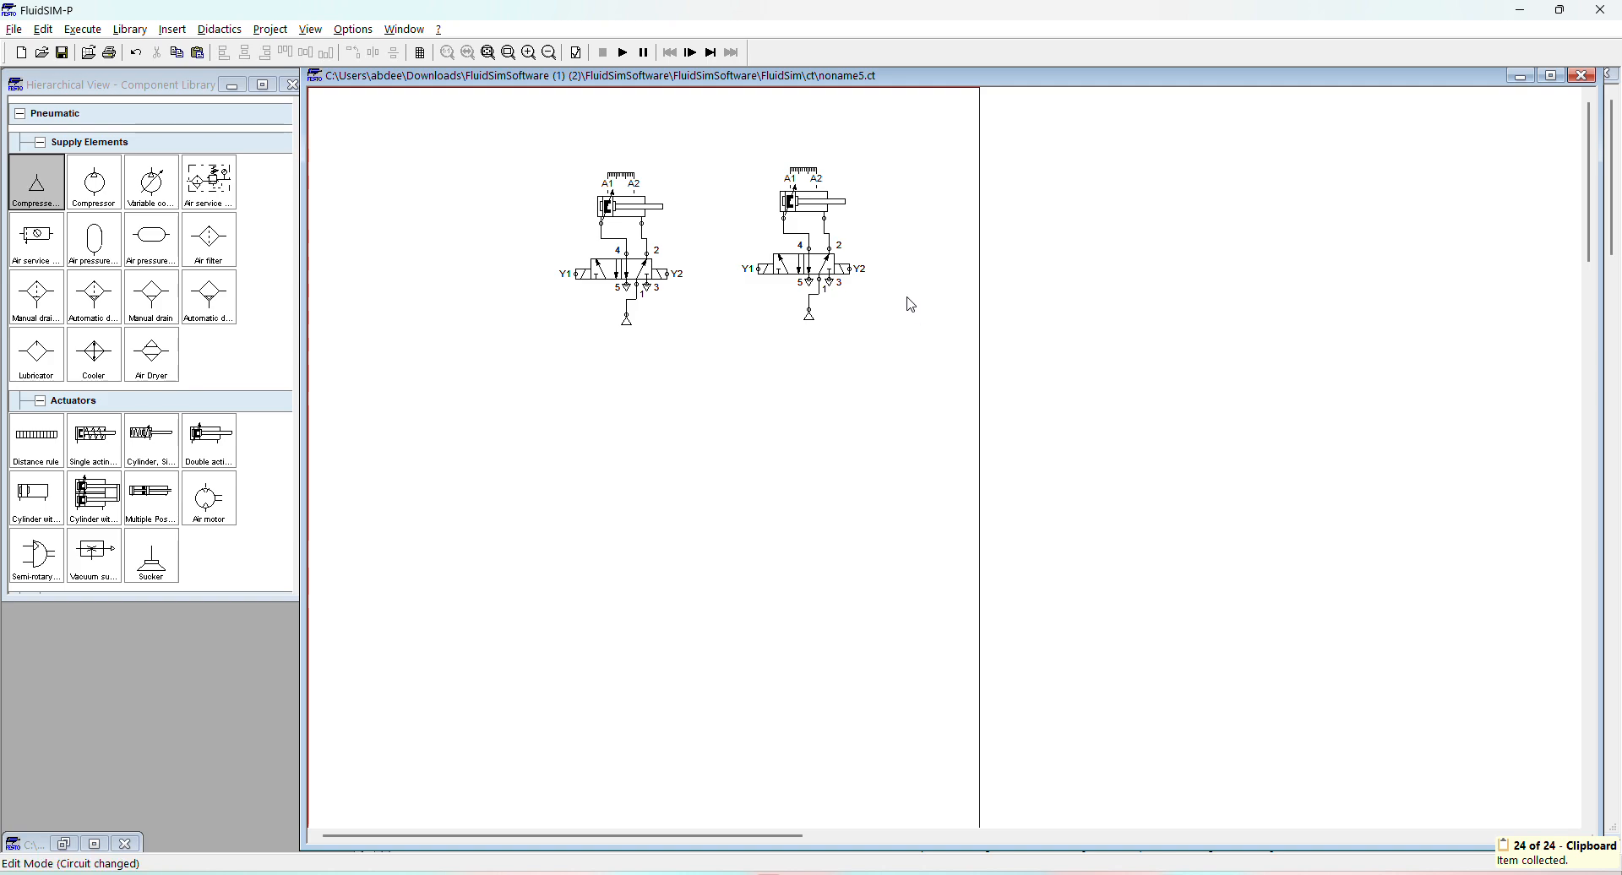
Step: Rename the copied cylinder's actuating labels to B1 and B2
{"action": "double_click", "coordinate": [809, 220]}
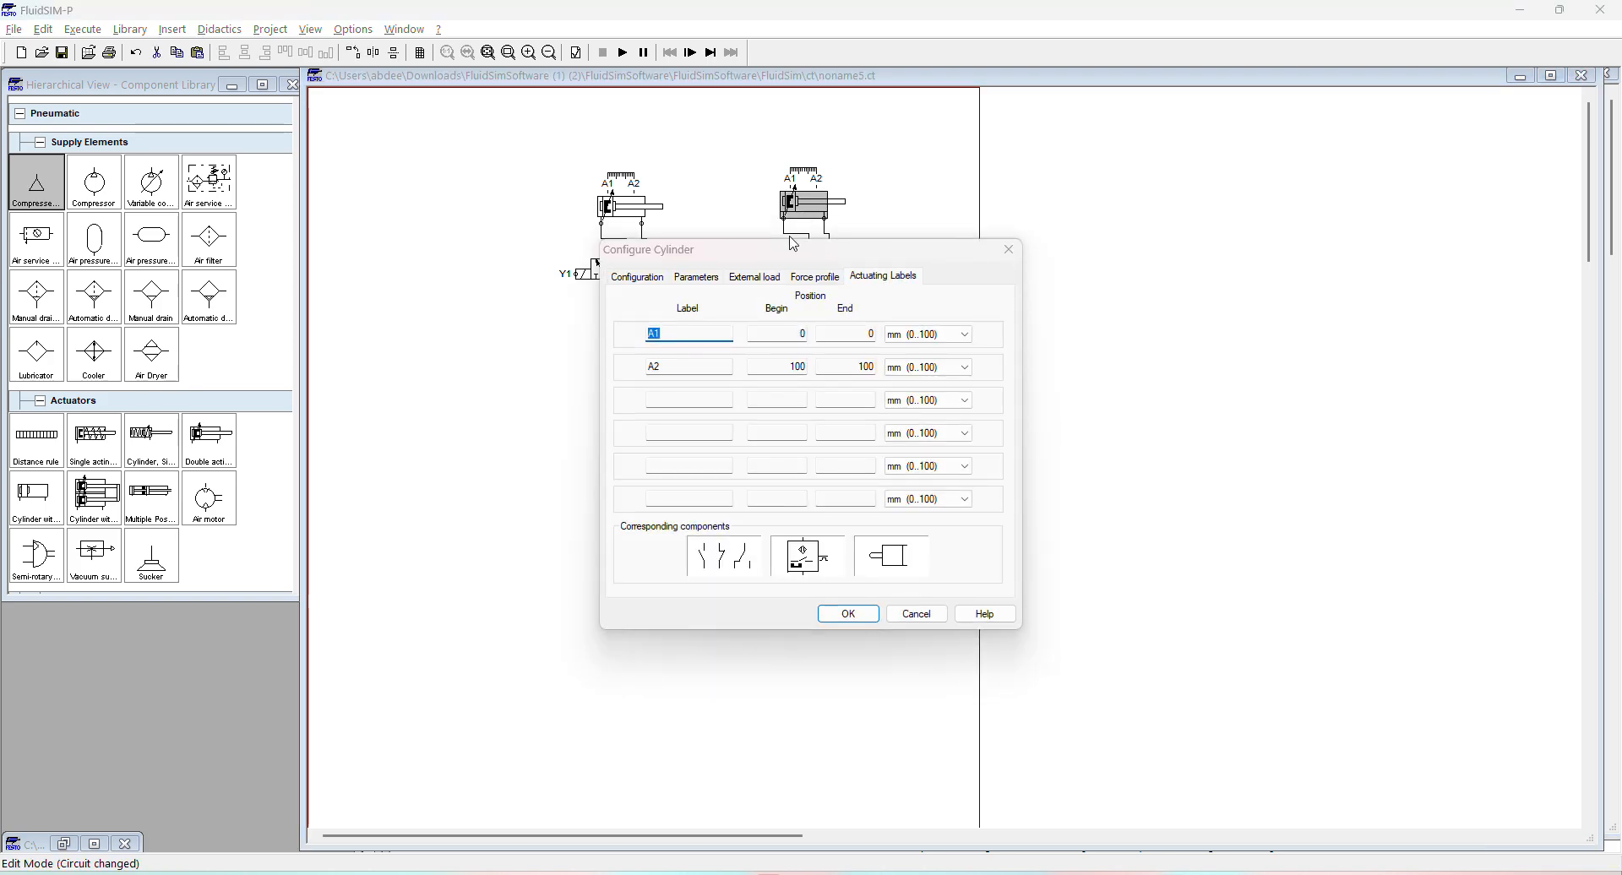
{"action": "left_click", "coordinate": [695, 330]}
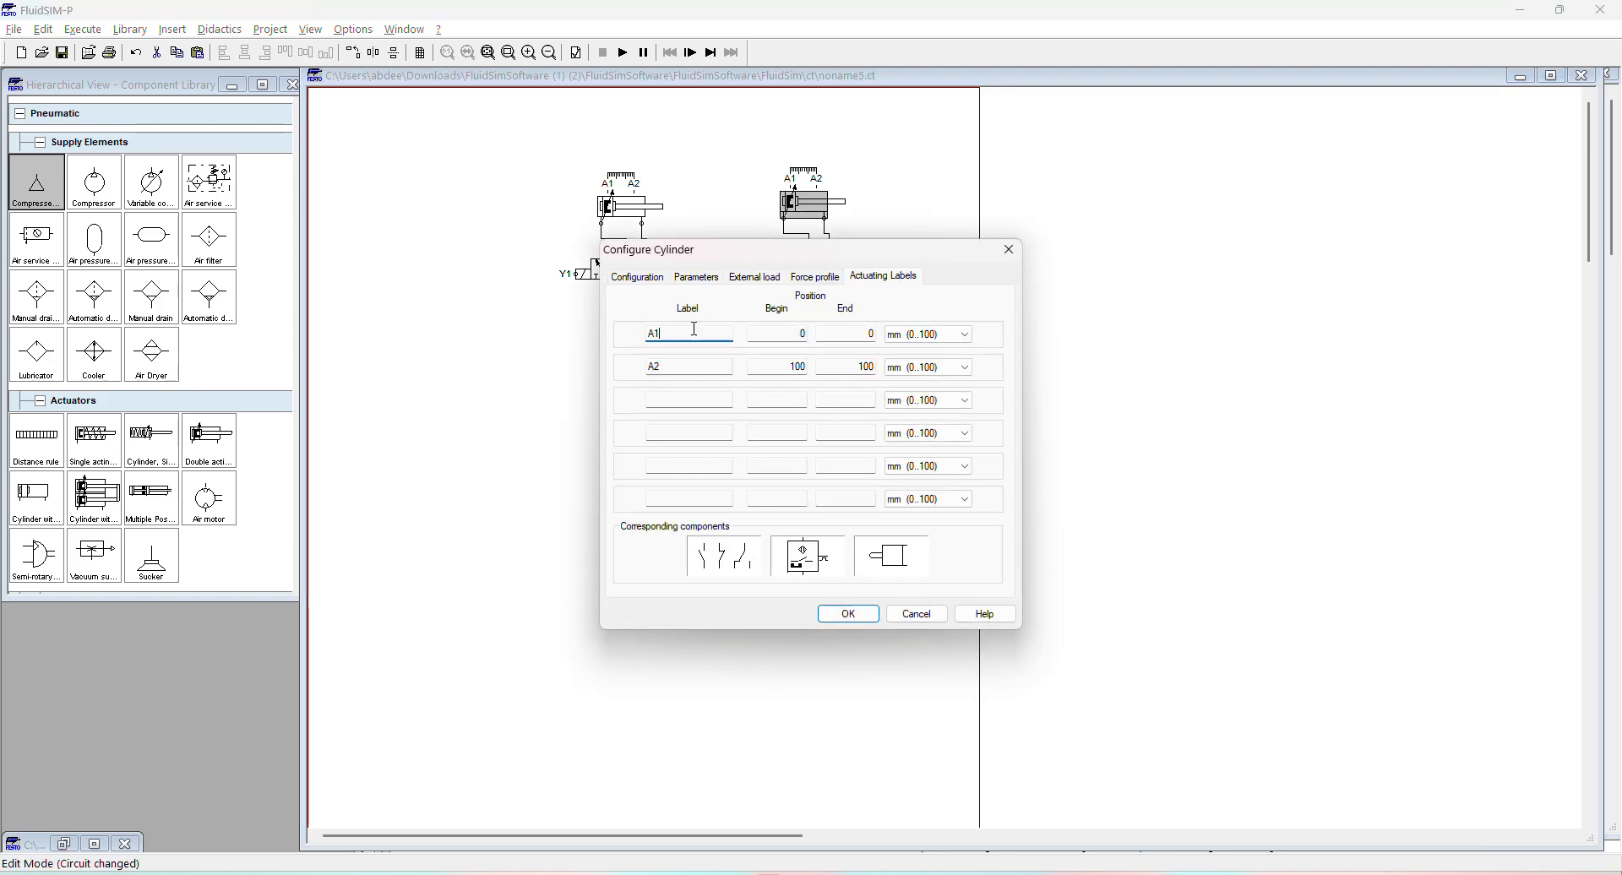
{"action": "type", "text": "B"}
{"action": "key", "text": "Tab"}
{"action": "key", "text": "Tab"}
{"action": "key", "text": "Tab"}
{"action": "key", "text": "Tab"}
{"action": "key", "text": "Left"}
{"action": "left_click_drag", "start_coordinate": [660, 366], "coordinate": [647, 372]}
{"action": "left_click", "coordinate": [849, 614]}
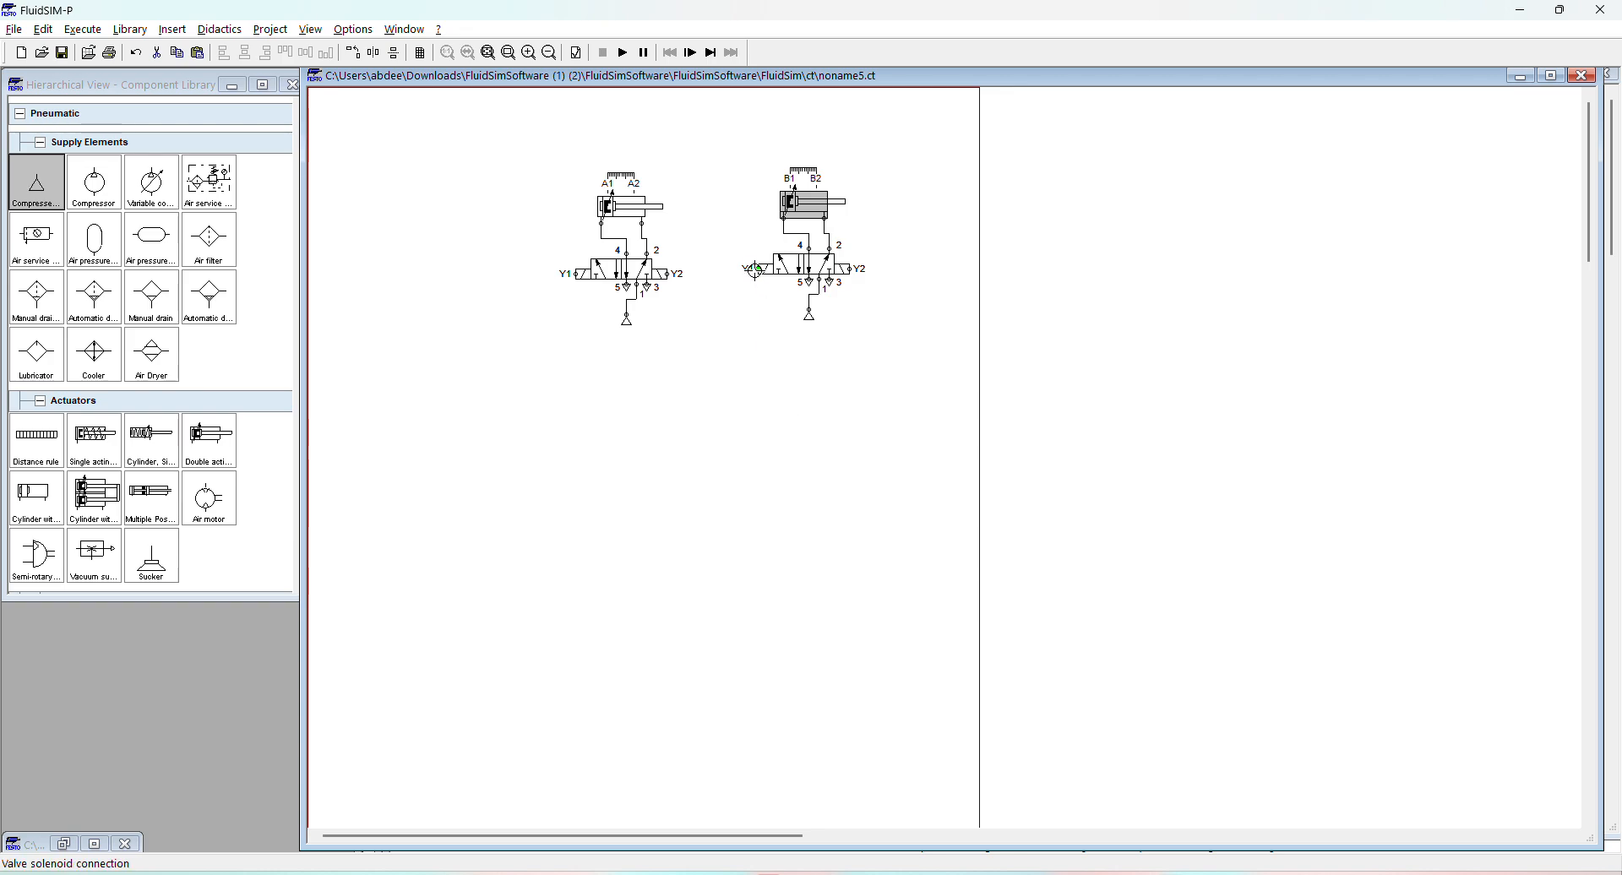
Step: Label the copied valve's left solenoid connection Y3 and its right one Y4
{"action": "double_click", "coordinate": [760, 270]}
{"action": "type", "text": "Y"}
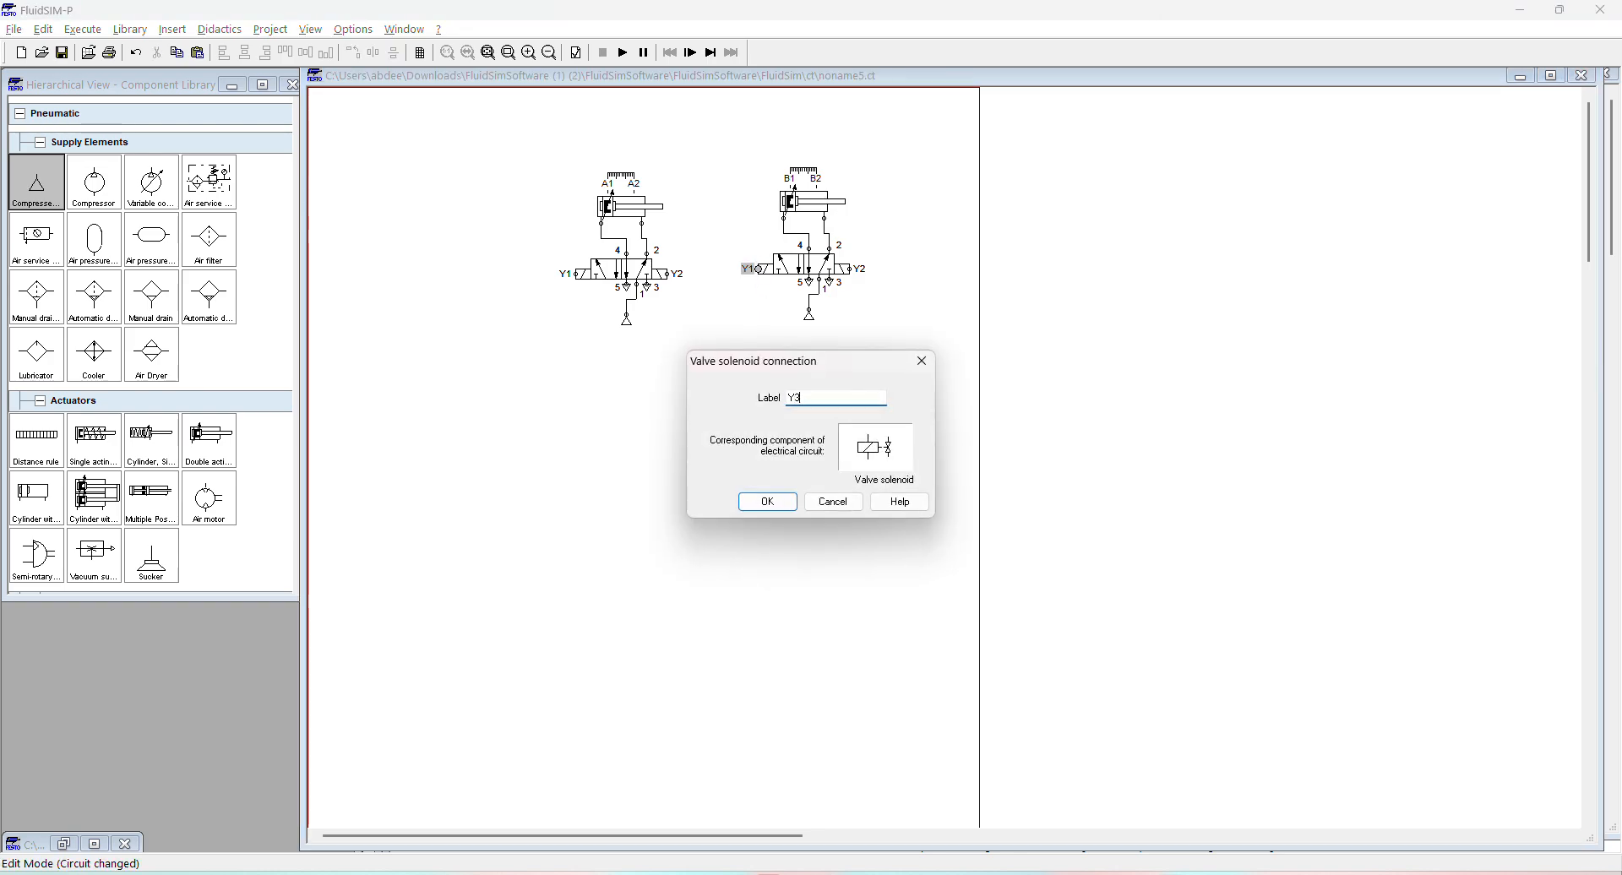
{"action": "type", "text": "3"}
{"action": "key", "text": "Return"}
{"action": "double_click", "coordinate": [850, 271]}
{"action": "key", "text": "Return"}
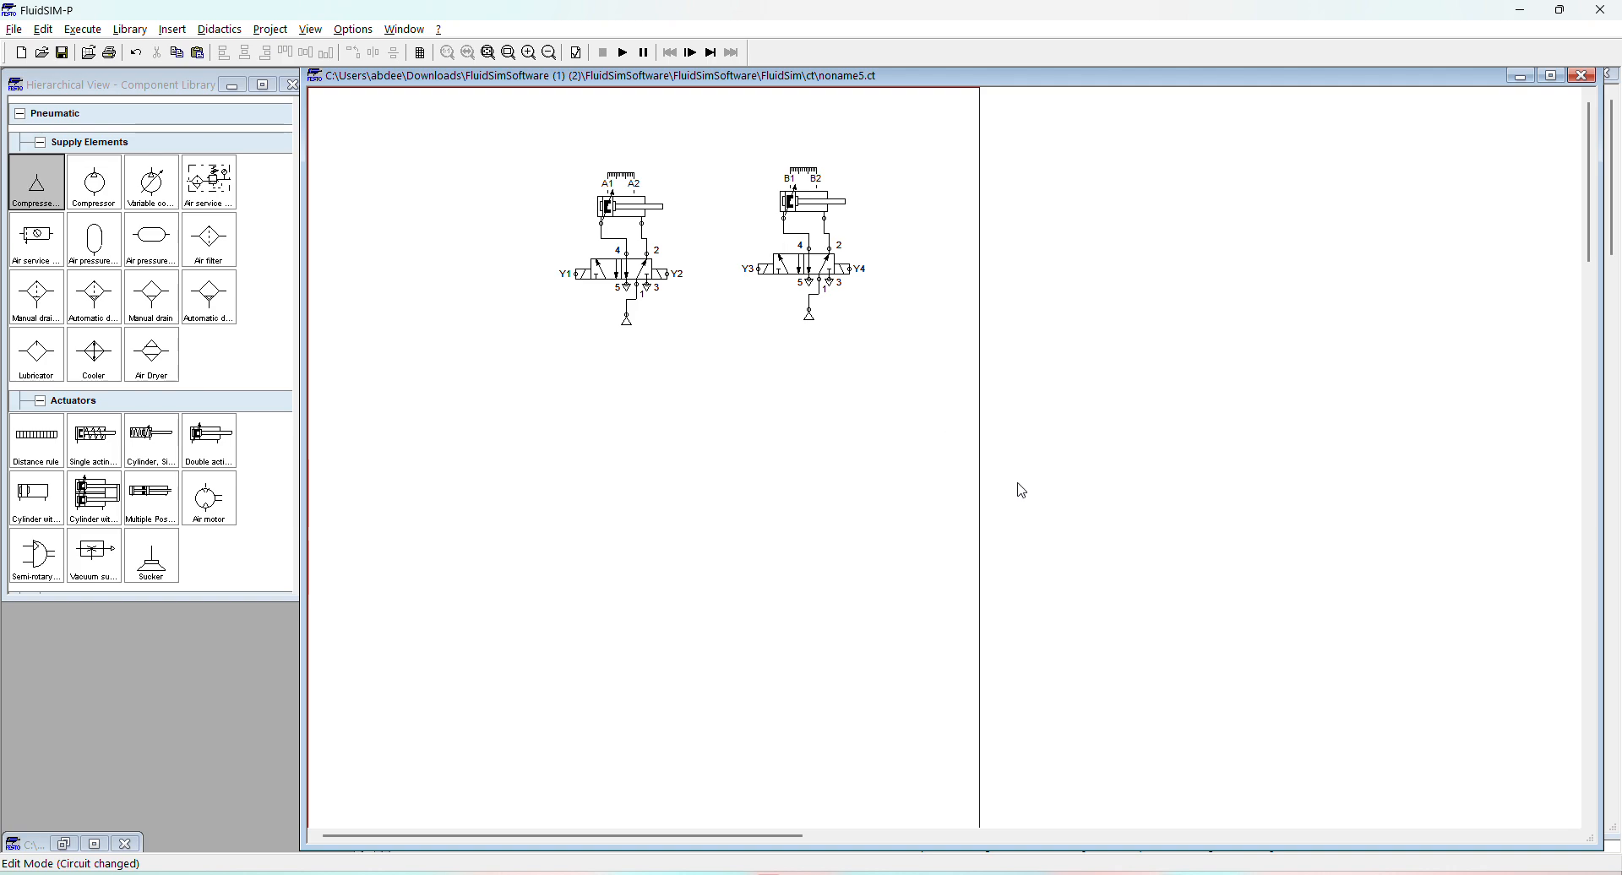
Step: Check the solenoid and relay notes in PowerPoint, and place an electrical valve solenoid in the empty area right of the pneumatic circuit
{"action": "key", "text": "alt+Tab"}
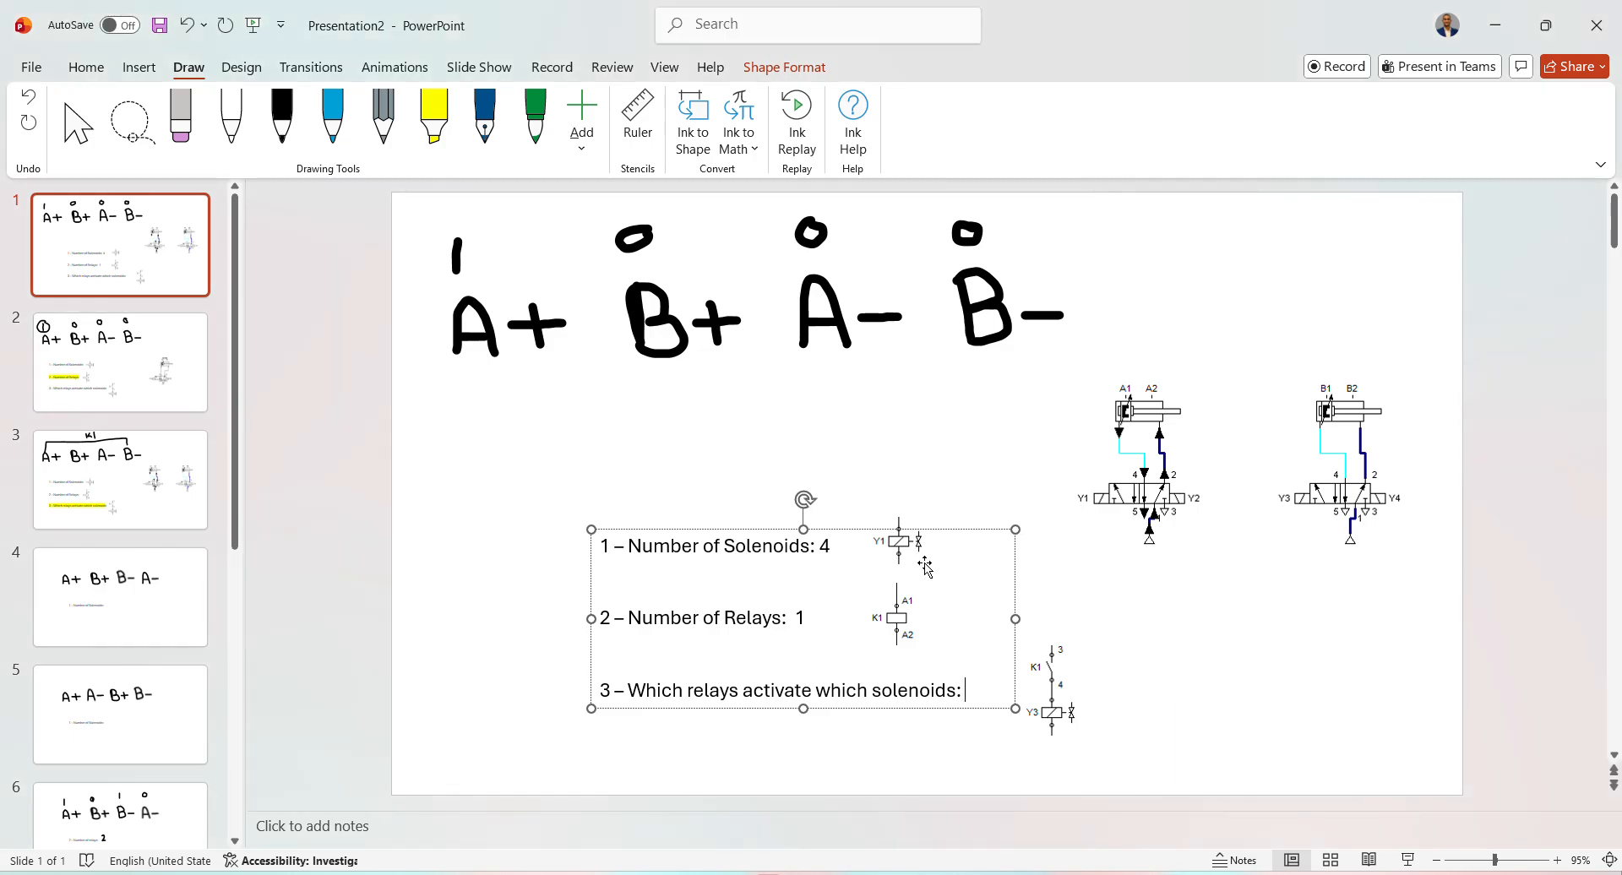
{"action": "key", "text": "alt+Tab"}
{"action": "scroll", "coordinate": [158, 507], "scroll_direction": "down", "scroll_amount": 15}
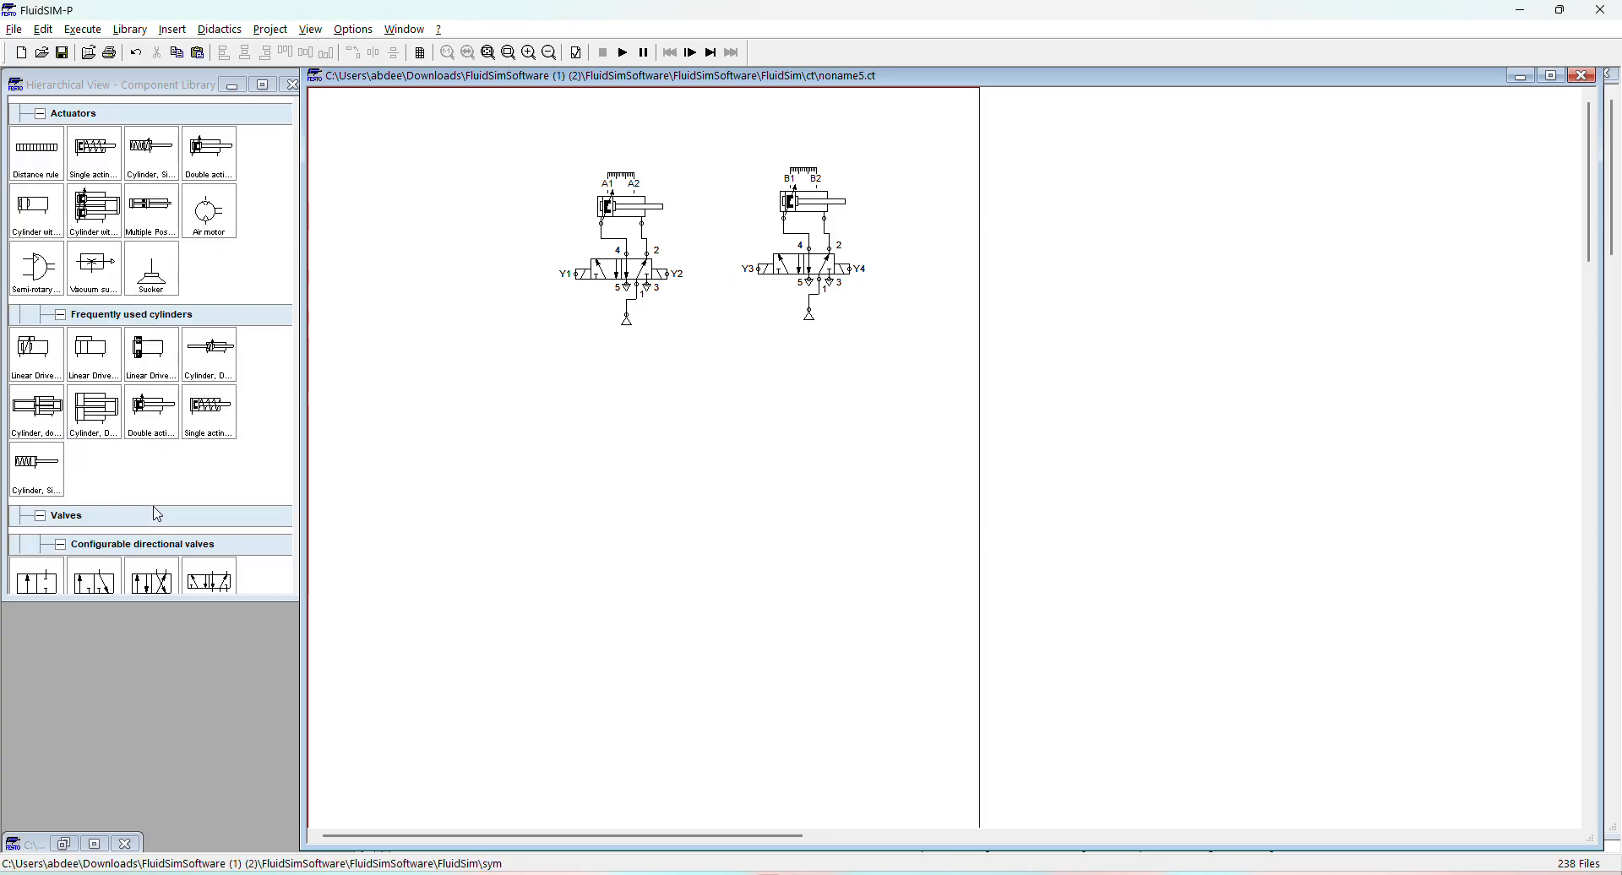
{"action": "scroll", "coordinate": [159, 507], "scroll_direction": "down", "scroll_amount": 15}
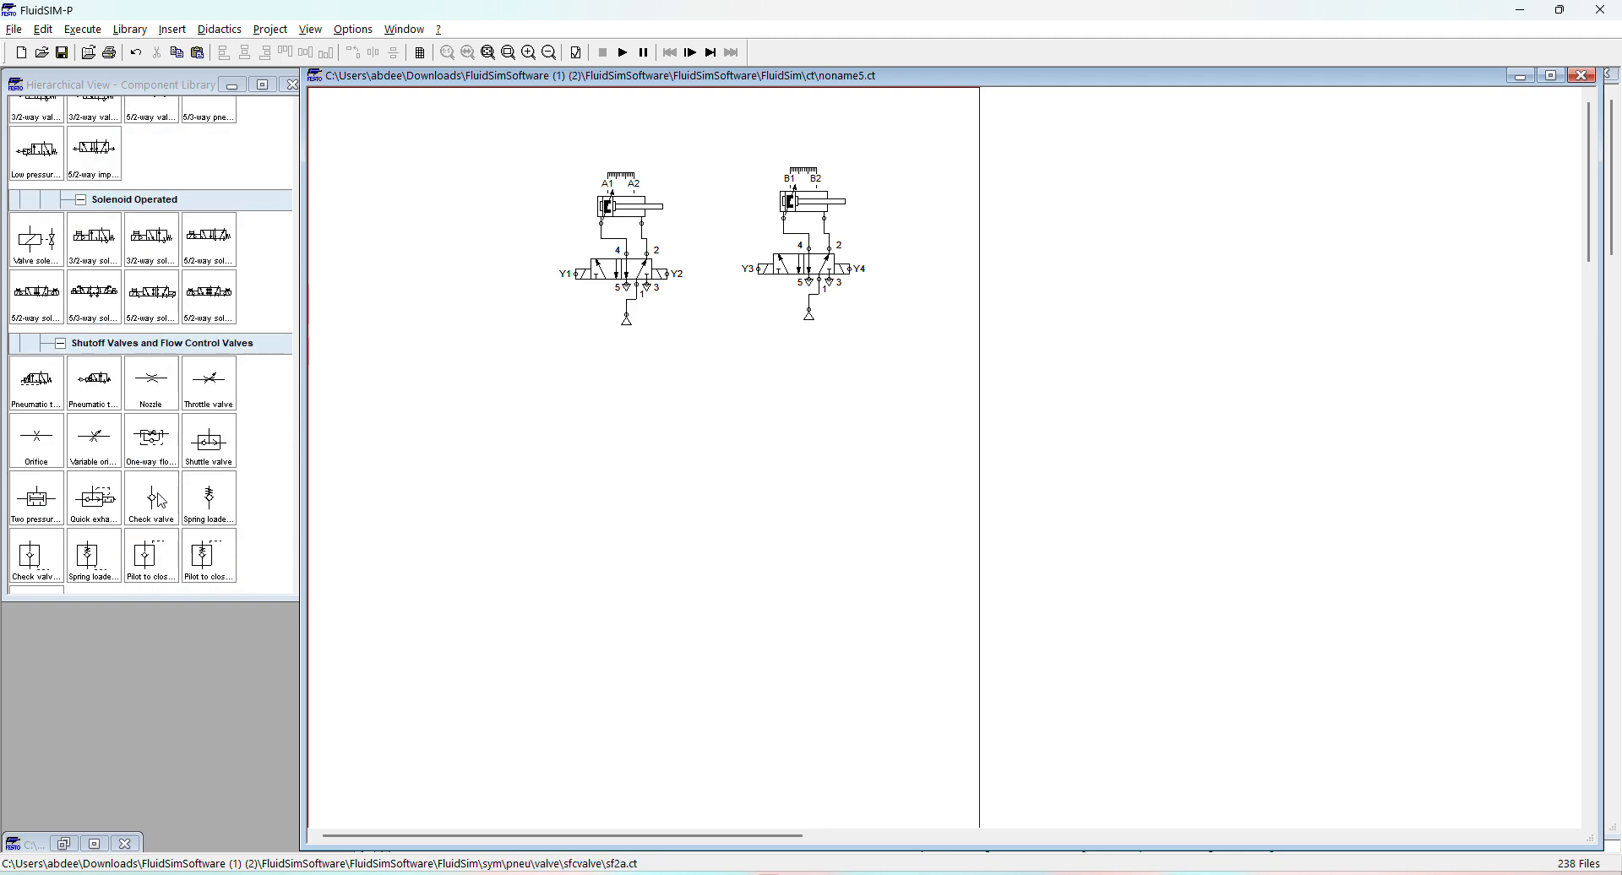
{"action": "scroll", "coordinate": [162, 502], "scroll_direction": "down", "scroll_amount": 12}
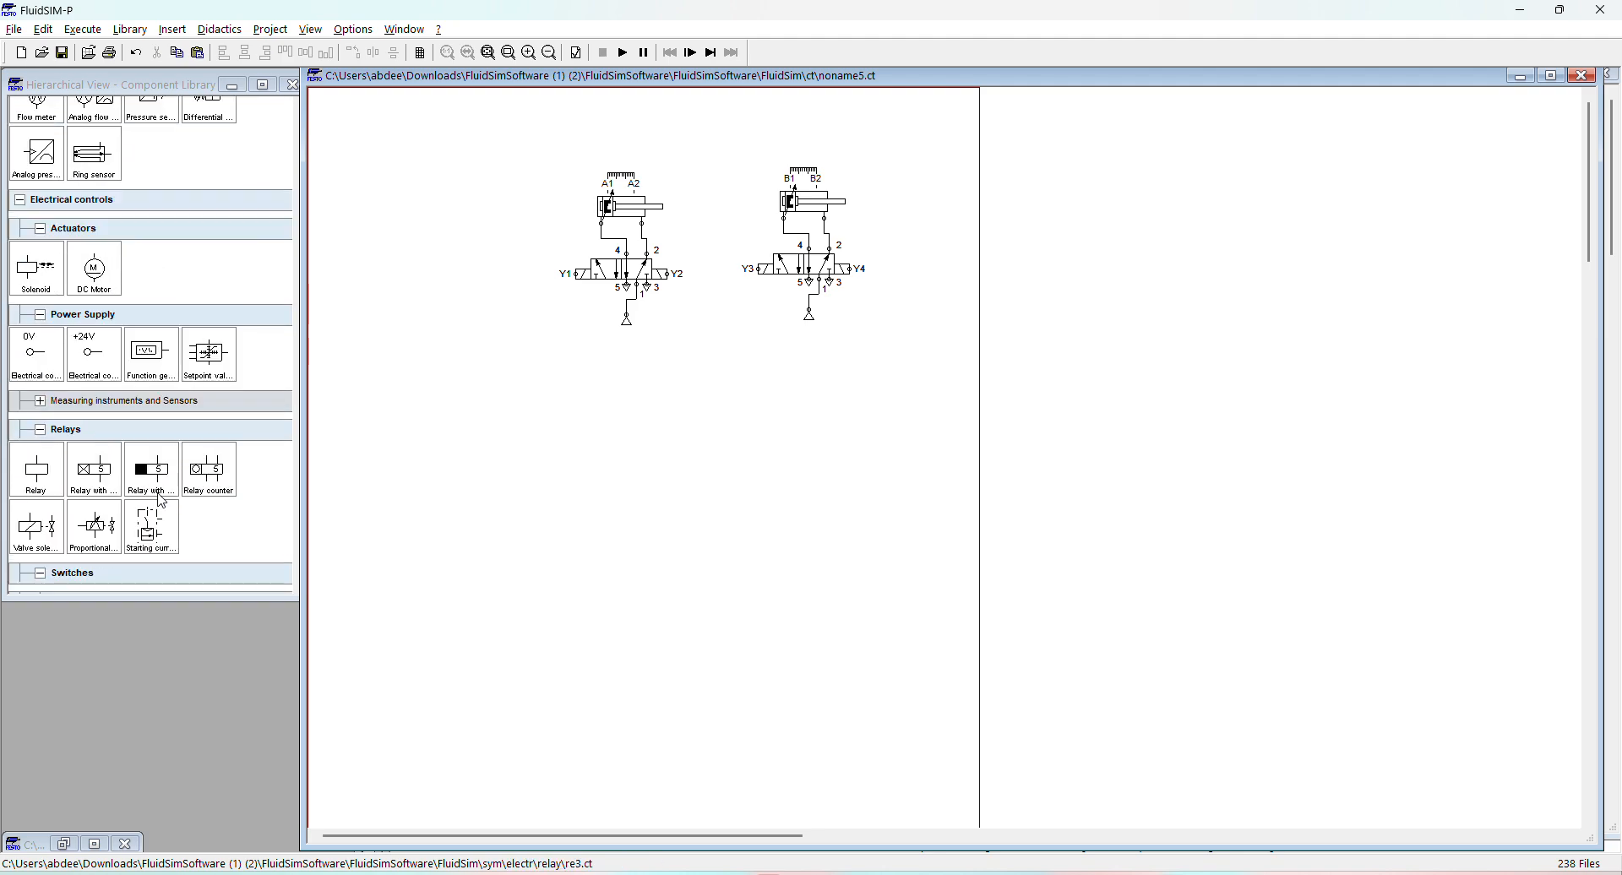
{"action": "scroll", "coordinate": [206, 433], "scroll_direction": "down", "scroll_amount": 2}
{"action": "left_click_drag", "start_coordinate": [45, 415], "coordinate": [1107, 510]}
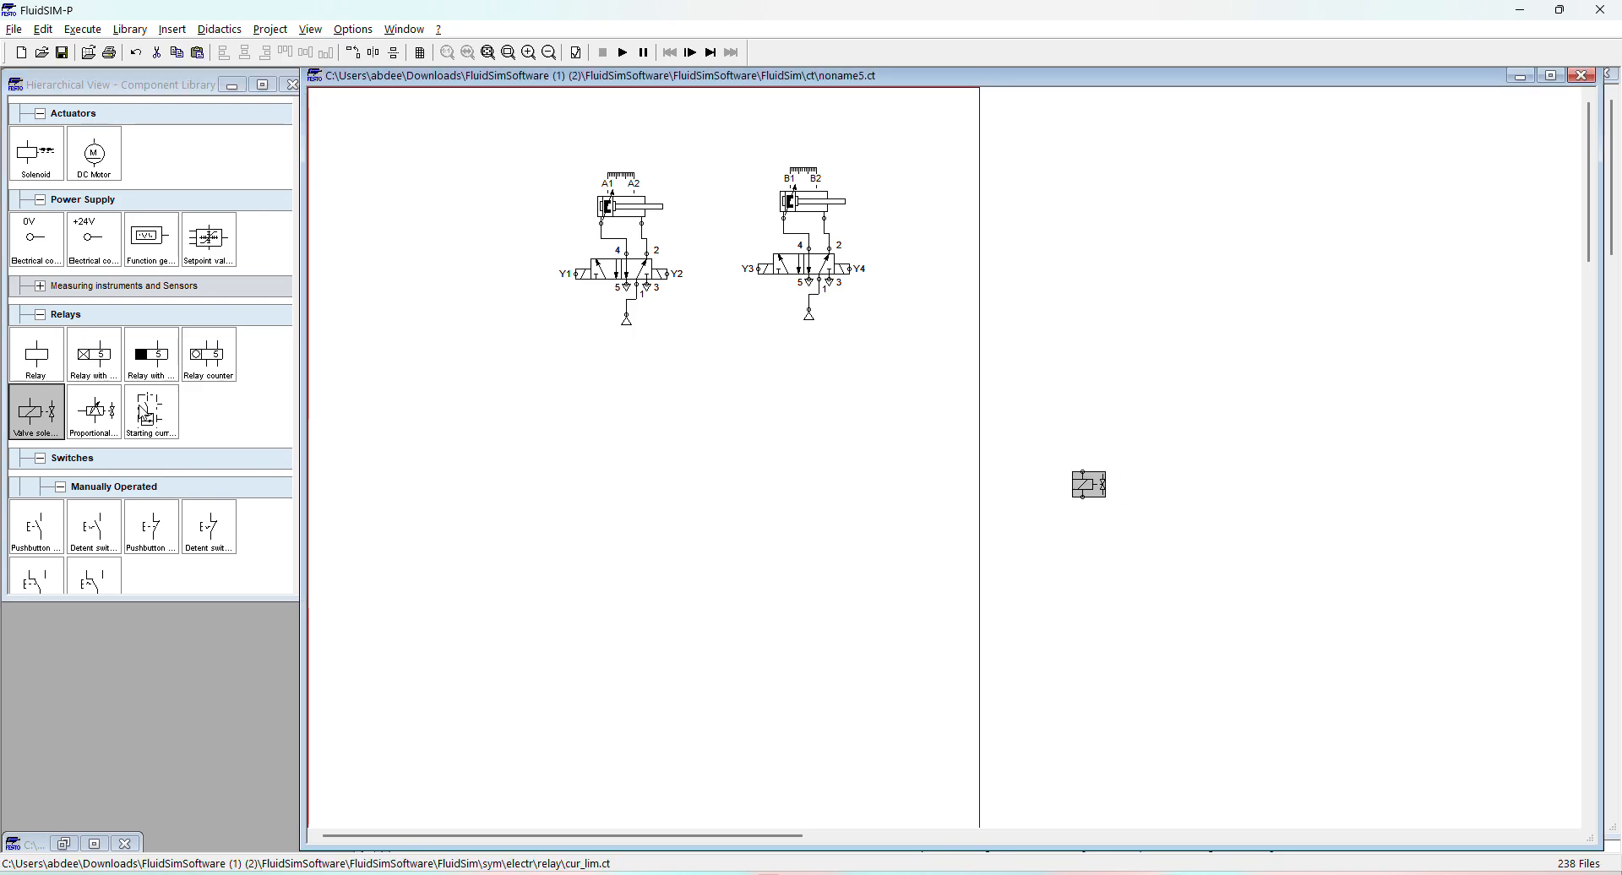
Step: Duplicate the valve solenoid three times and arrange the four solenoids side by side in one row right of the pneumatic circuit
{"action": "key", "text": "ctrl+c"}
{"action": "key", "text": "ctrl+v"}
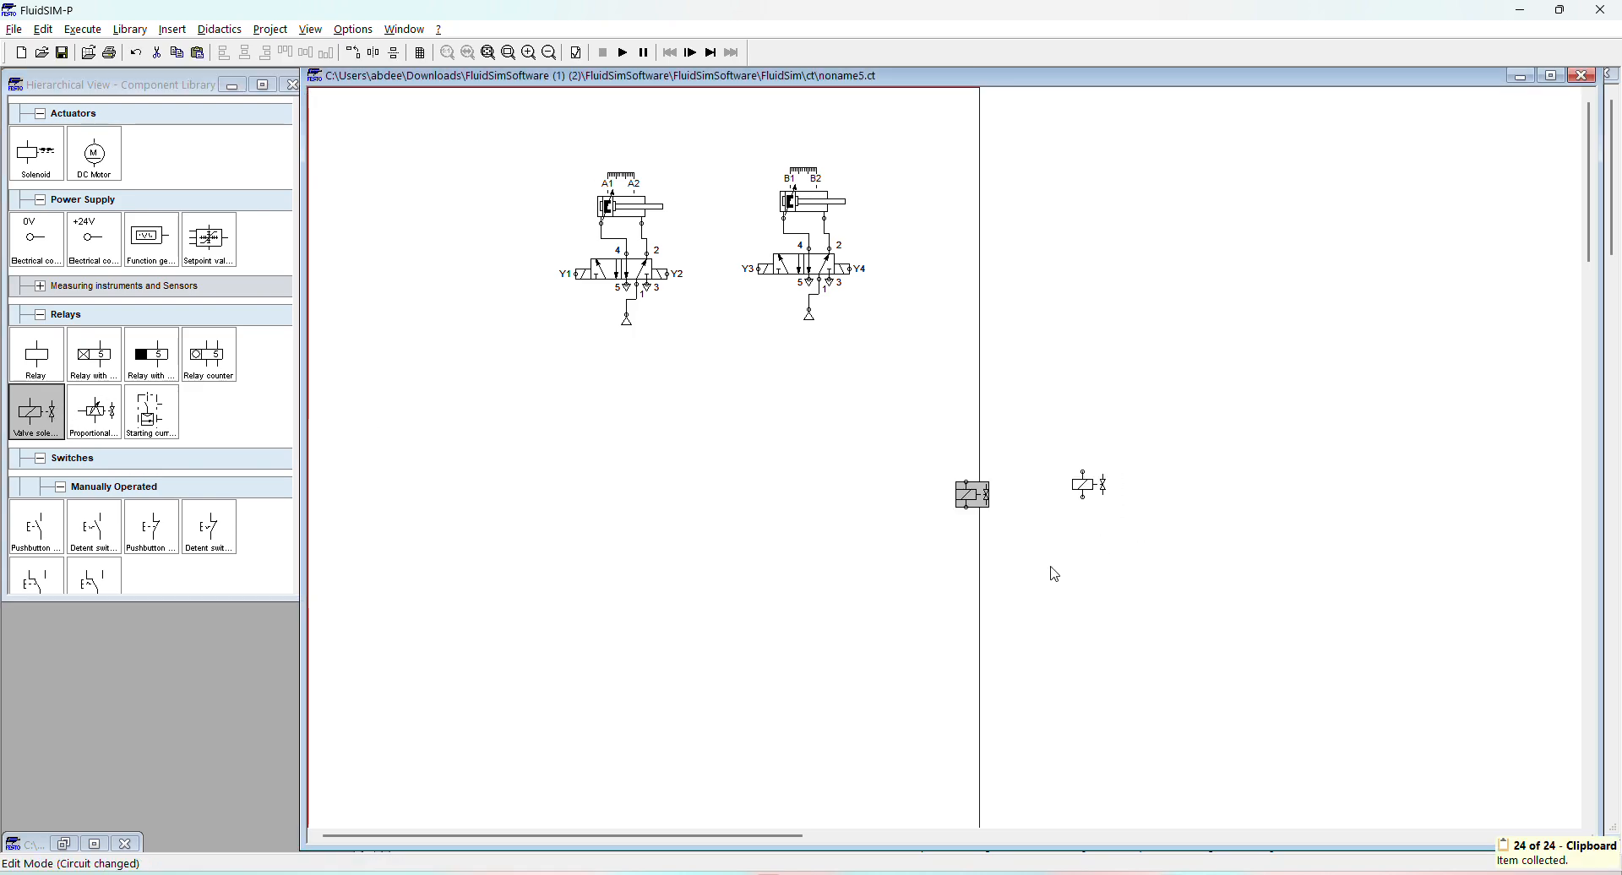
{"action": "key", "text": "ctrl+v"}
{"action": "key", "text": "ctrl+v"}
{"action": "left_click_drag", "start_coordinate": [1002, 530], "coordinate": [1218, 583]}
{"action": "left_click_drag", "start_coordinate": [1084, 494], "coordinate": [1135, 592]}
{"action": "left_click_drag", "start_coordinate": [965, 506], "coordinate": [1020, 588]}
{"action": "left_click", "coordinate": [1015, 538]}
{"action": "left_click", "coordinate": [1083, 512]}
{"action": "left_click_drag", "start_coordinate": [1141, 582], "coordinate": [1084, 588]}
{"action": "left_click", "coordinate": [1108, 652]}
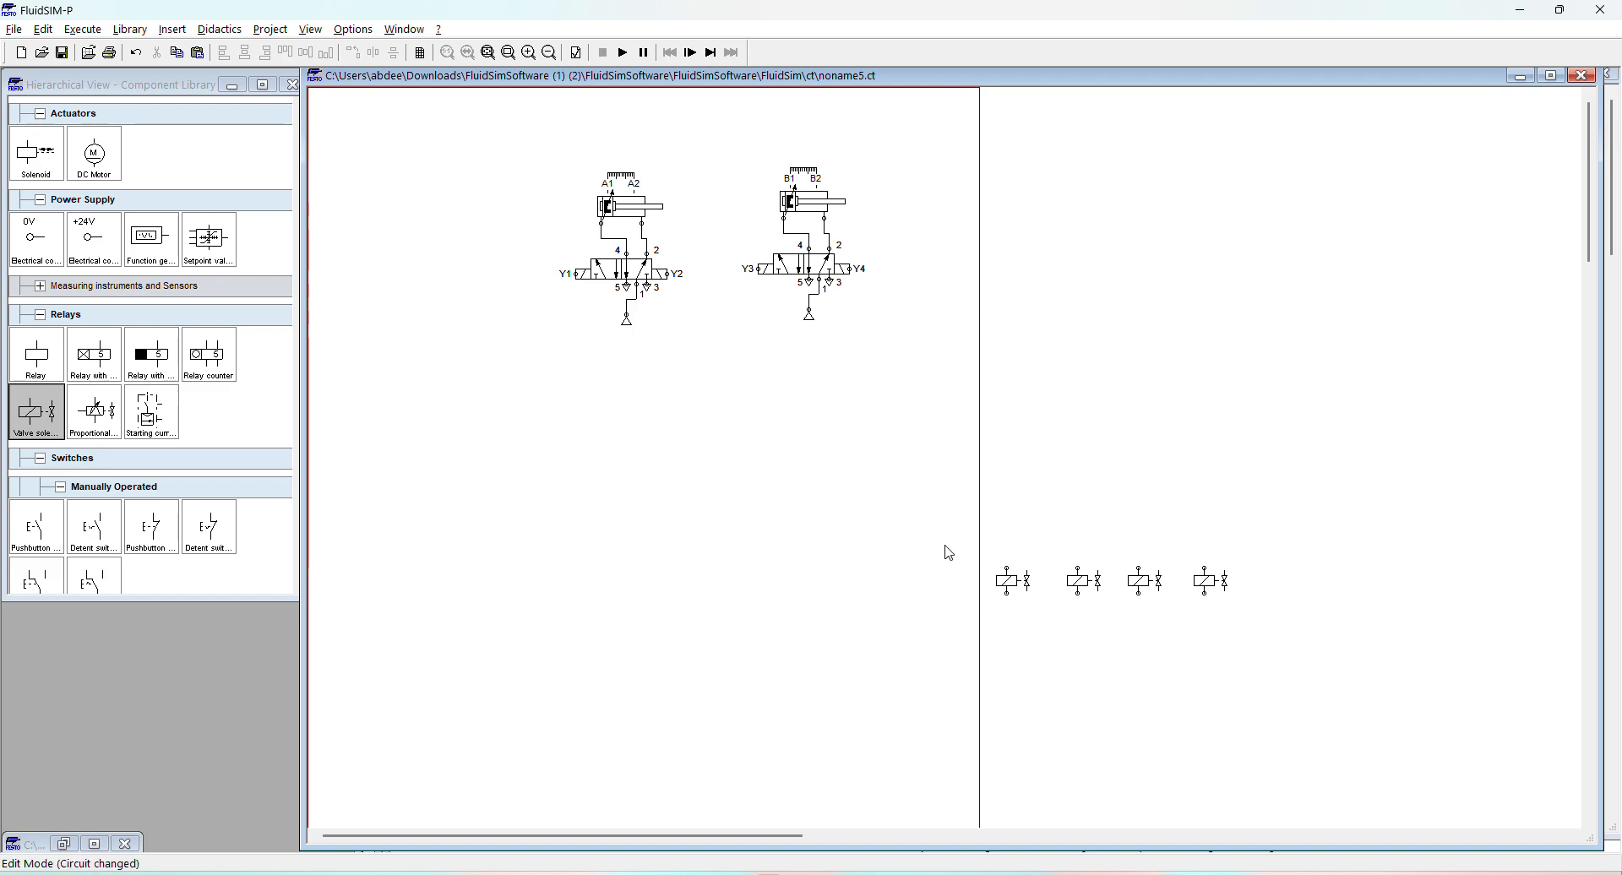
Step: Label the four valve solenoids Y1, Y2, Y3 and Y4 from left to right
{"action": "double_click", "coordinate": [1024, 581]}
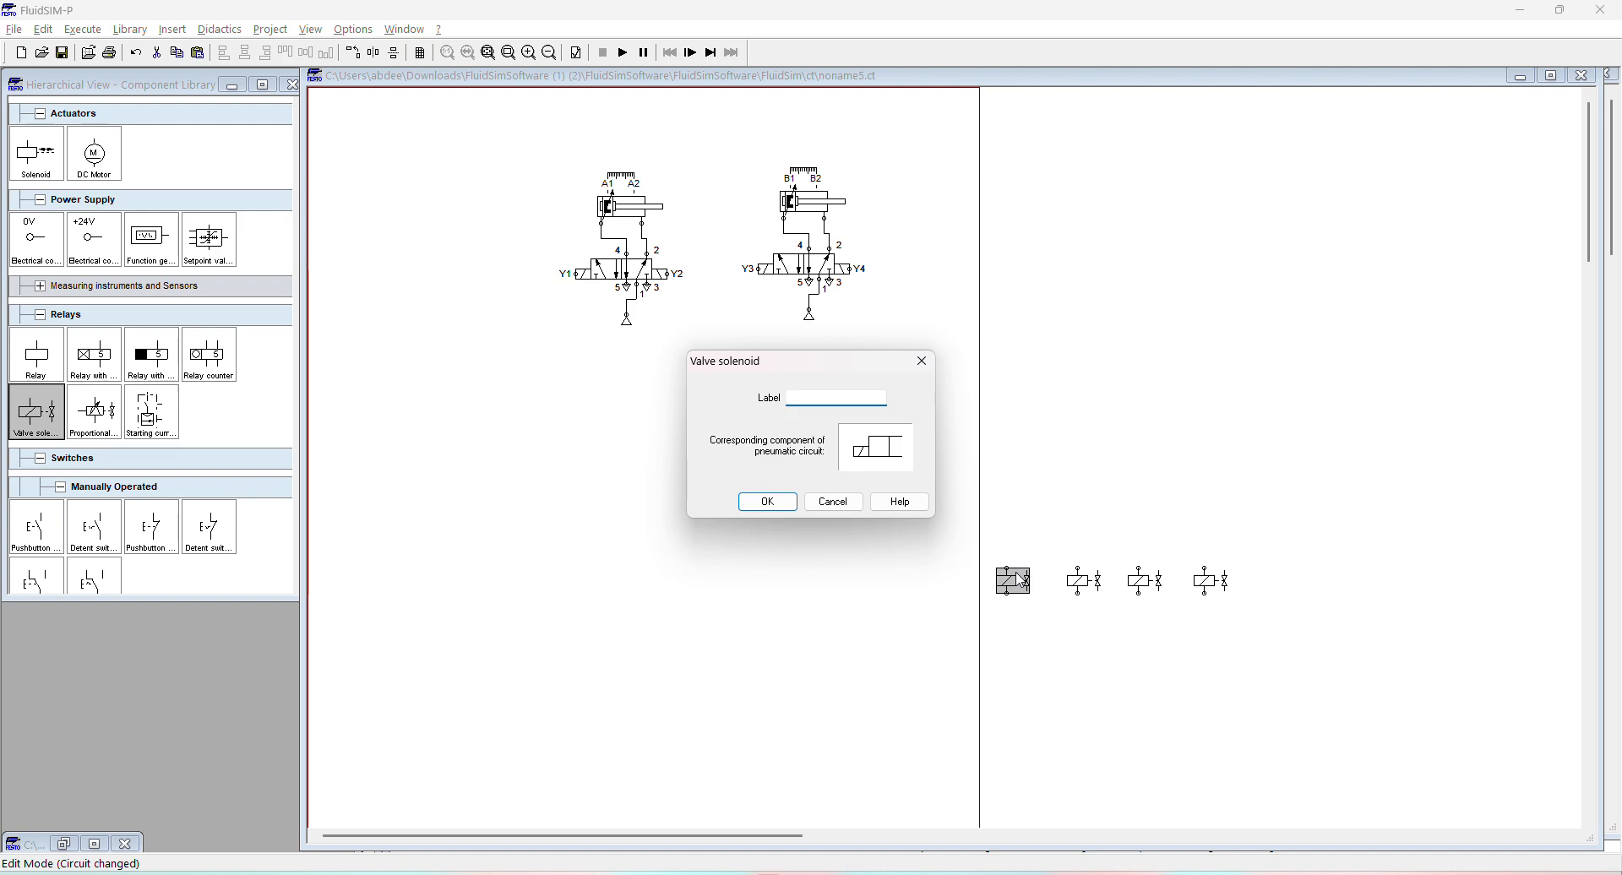
{"action": "key", "text": "Return"}
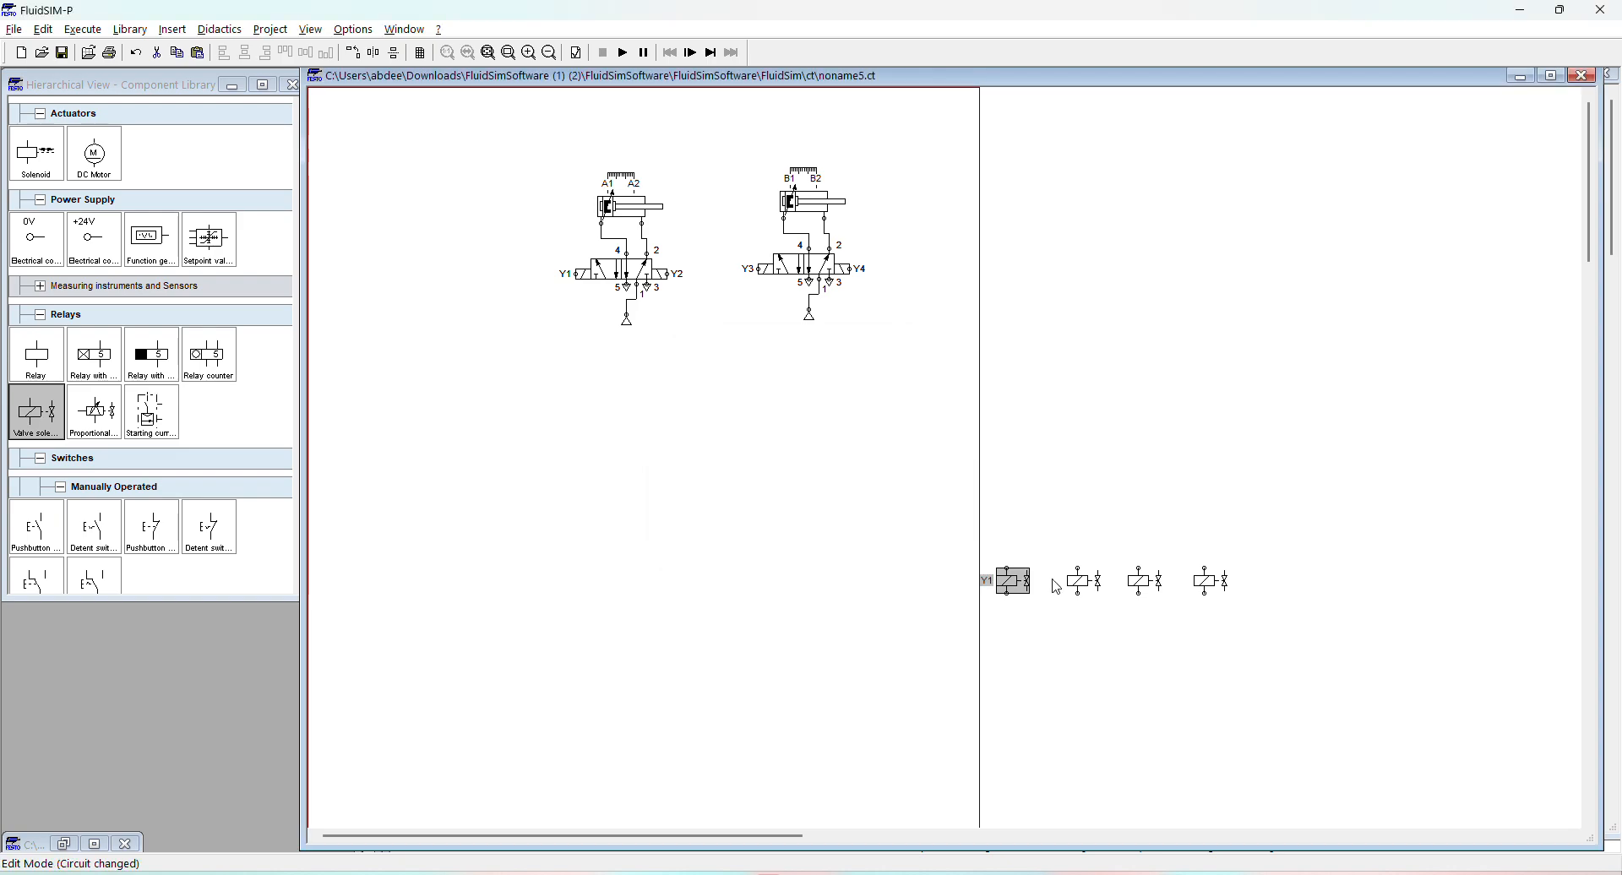
{"action": "double_click", "coordinate": [1084, 583]}
{"action": "type", "text": "Y2"}
{"action": "key", "text": "Return"}
{"action": "double_click", "coordinate": [1138, 585]}
{"action": "type", "text": "Y"}
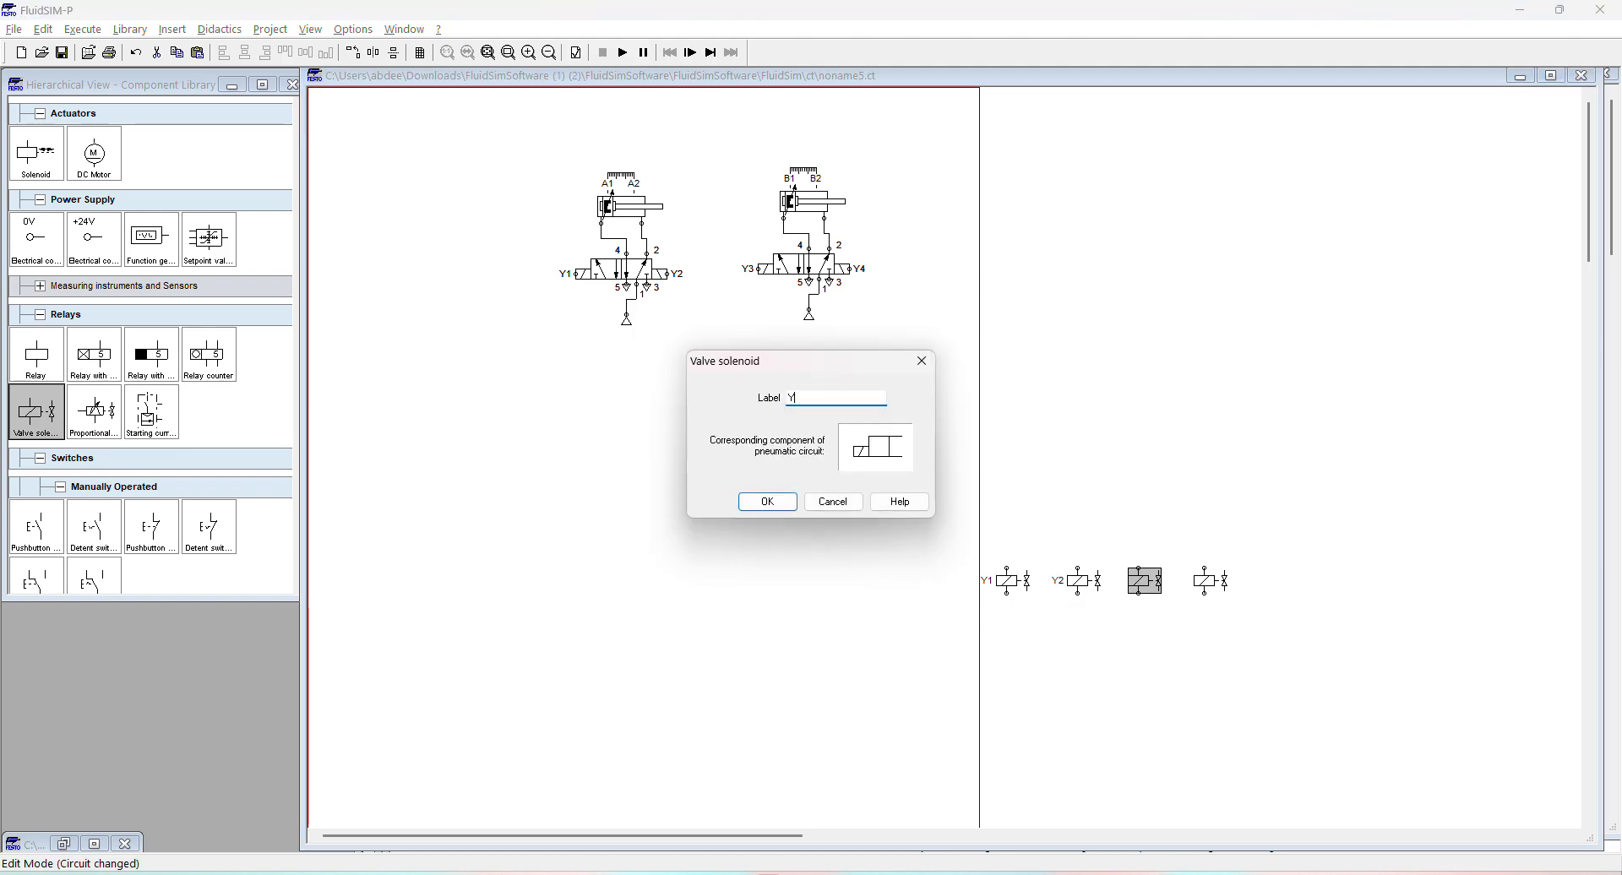
{"action": "key", "text": "Return"}
{"action": "double_click", "coordinate": [1211, 582]}
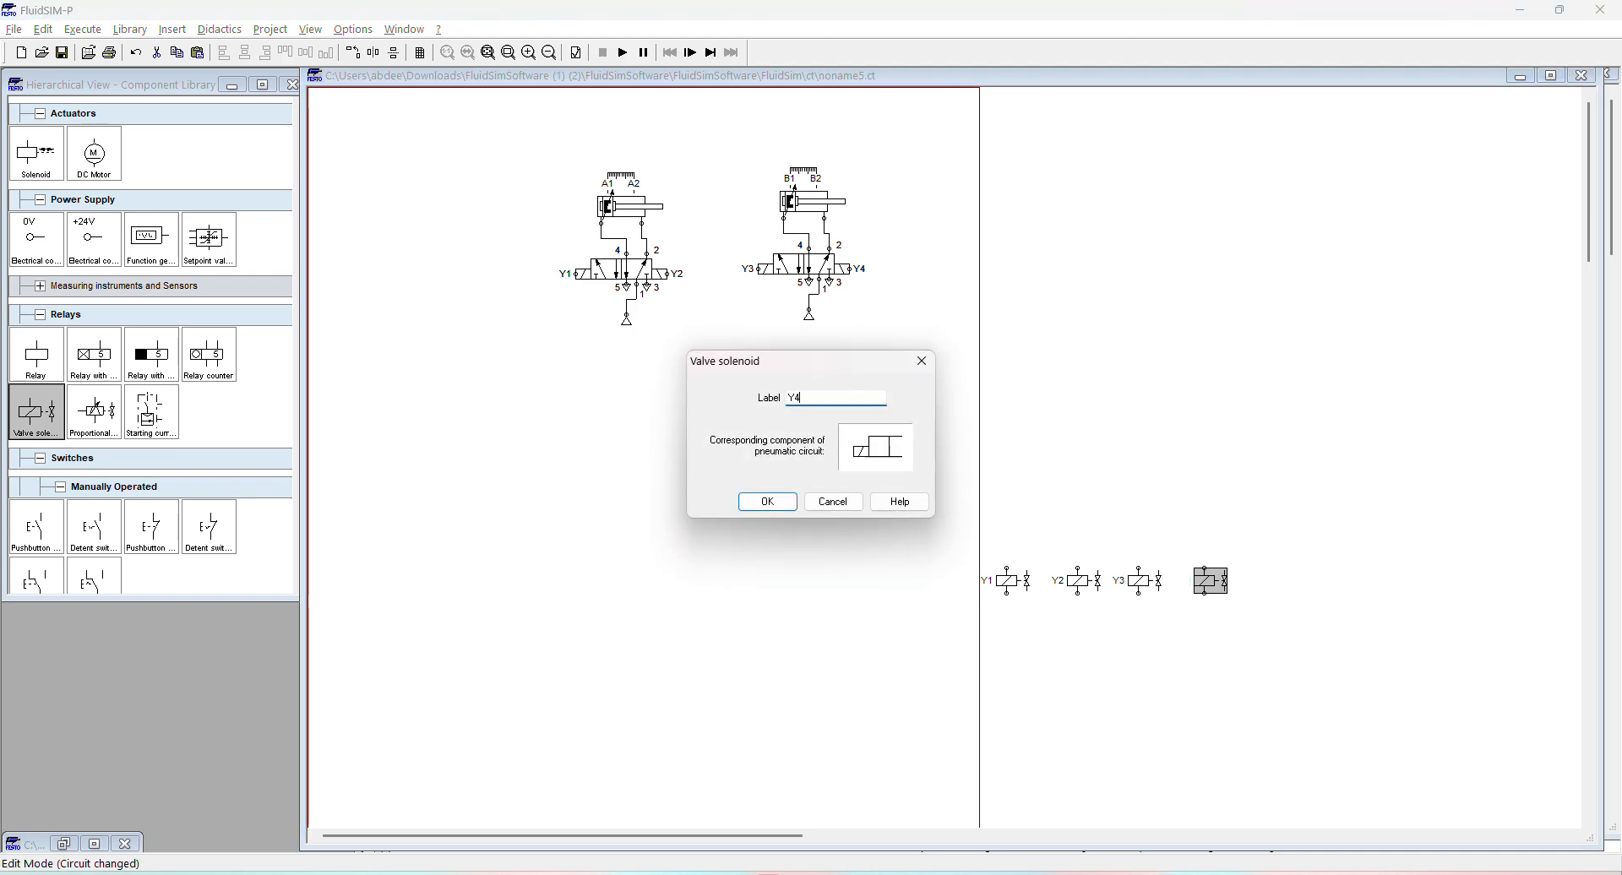
{"action": "type", "text": "Y4"}
{"action": "key", "text": "Return"}
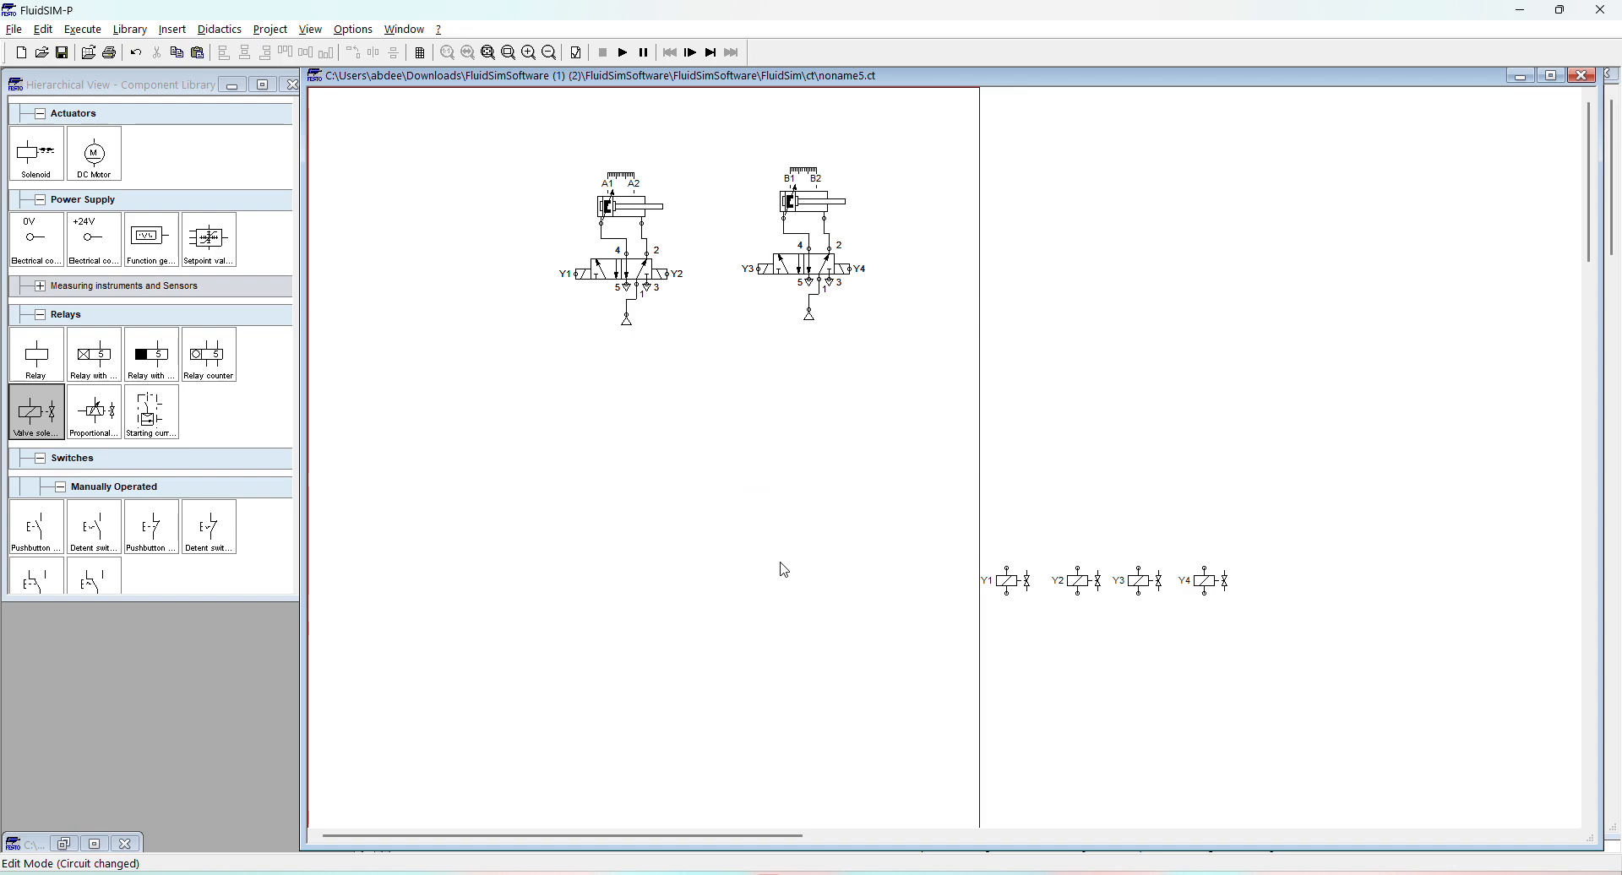
Step: Check the relay notes in PowerPoint, and place a relay in the empty area left of the solenoid row
{"action": "key", "text": "alt+Tab"}
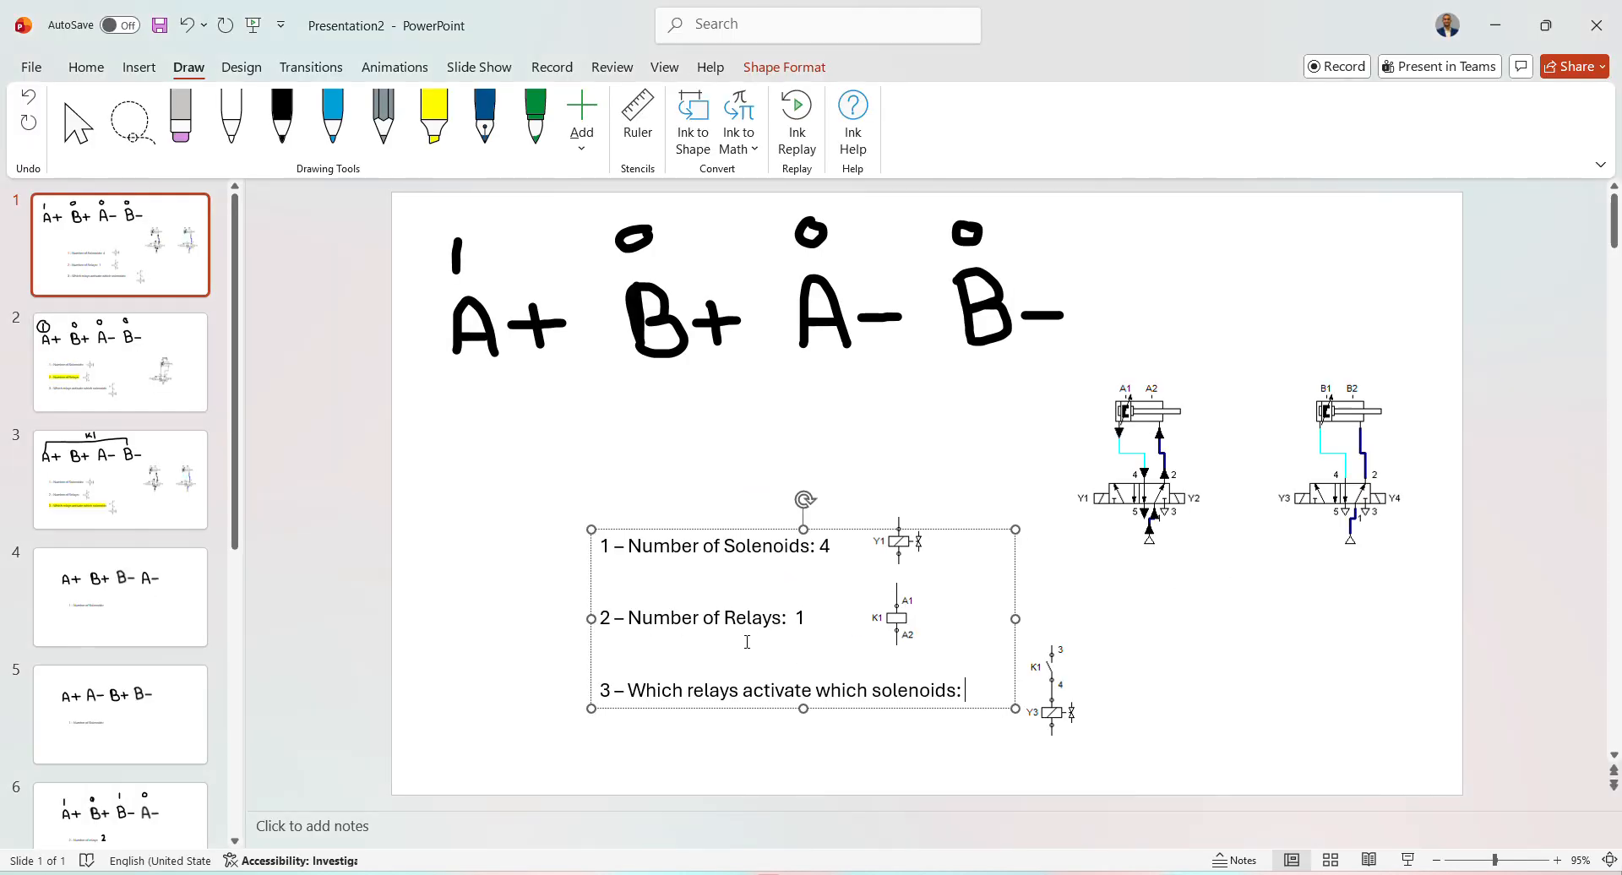
{"action": "key", "text": "alt+Tab"}
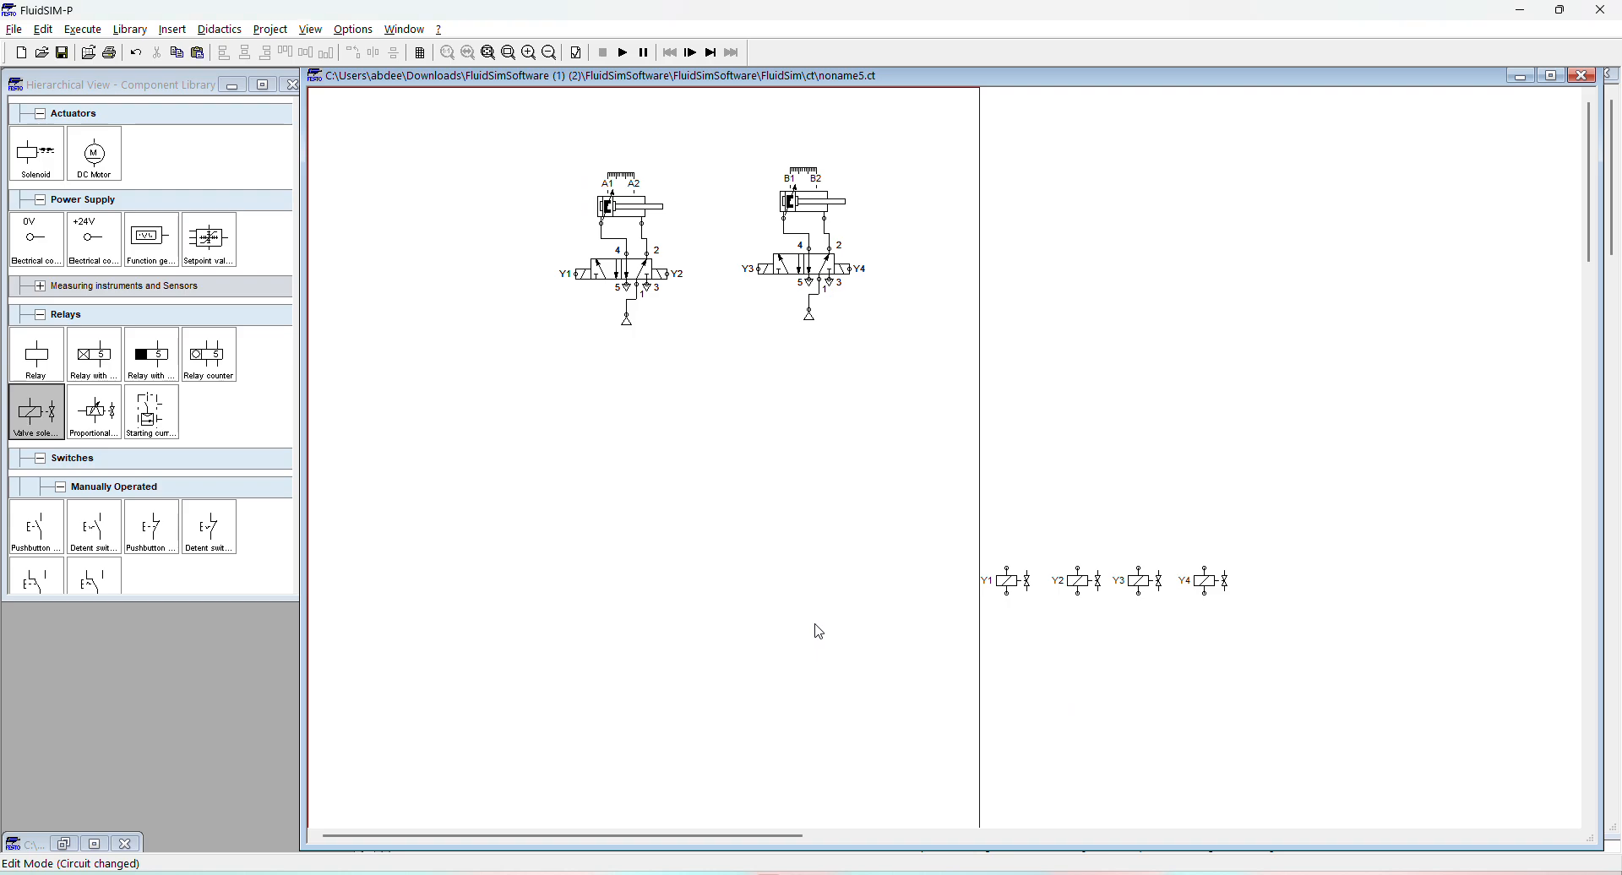
{"action": "left_click_drag", "start_coordinate": [41, 353], "coordinate": [793, 583]}
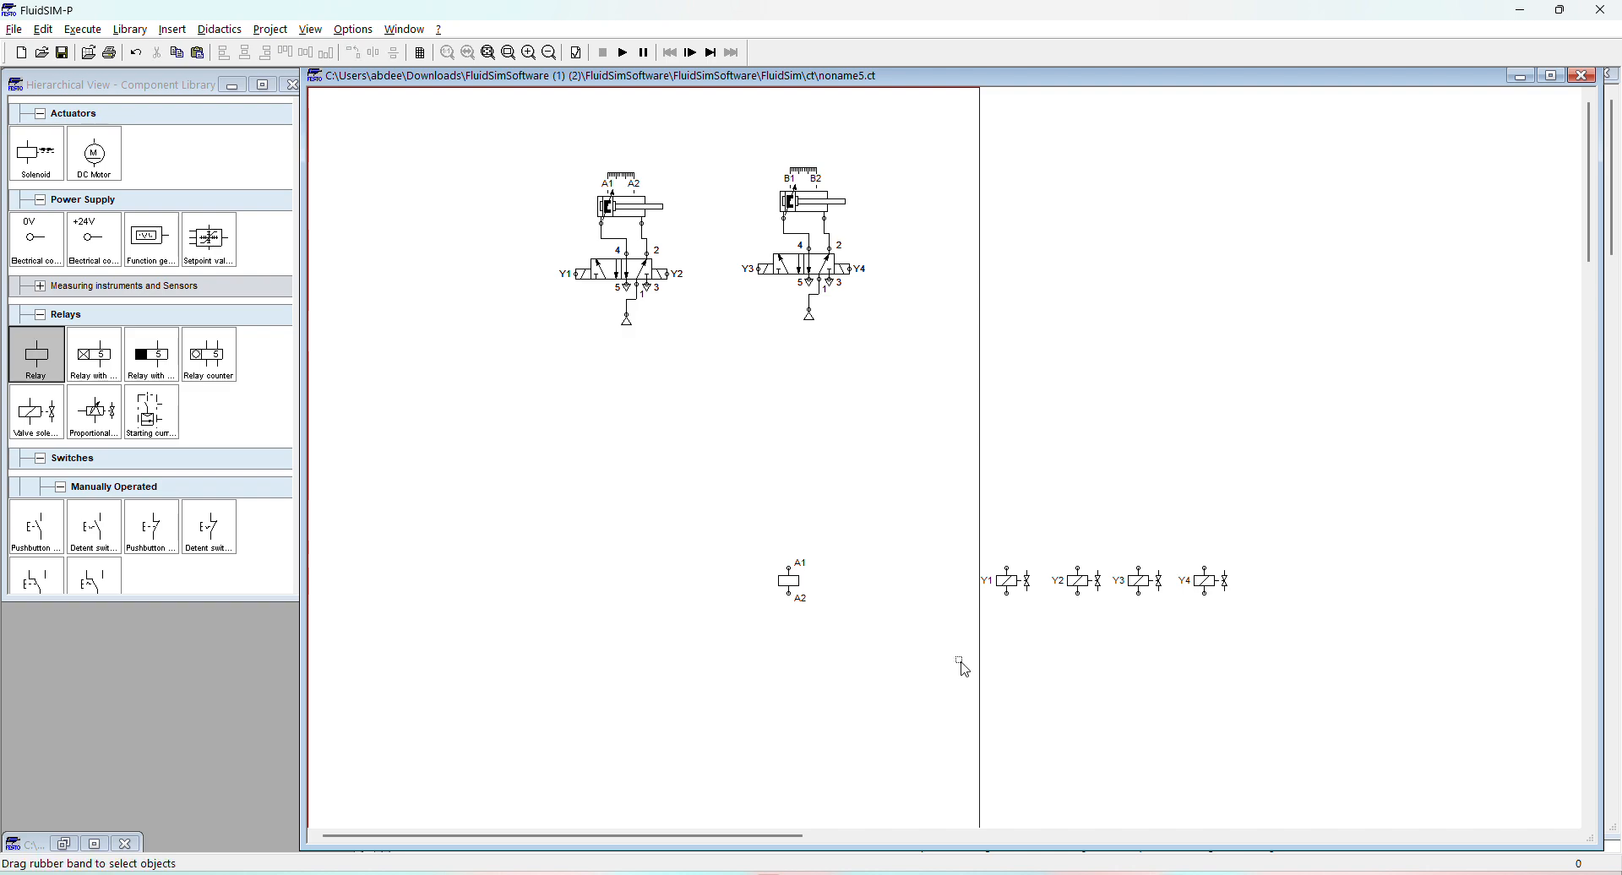
Step: Place a make switch above solenoid Y1 and copies of it above solenoids Y2, Y3 and Y4
{"action": "scroll", "coordinate": [61, 470], "scroll_direction": "down", "scroll_amount": 2}
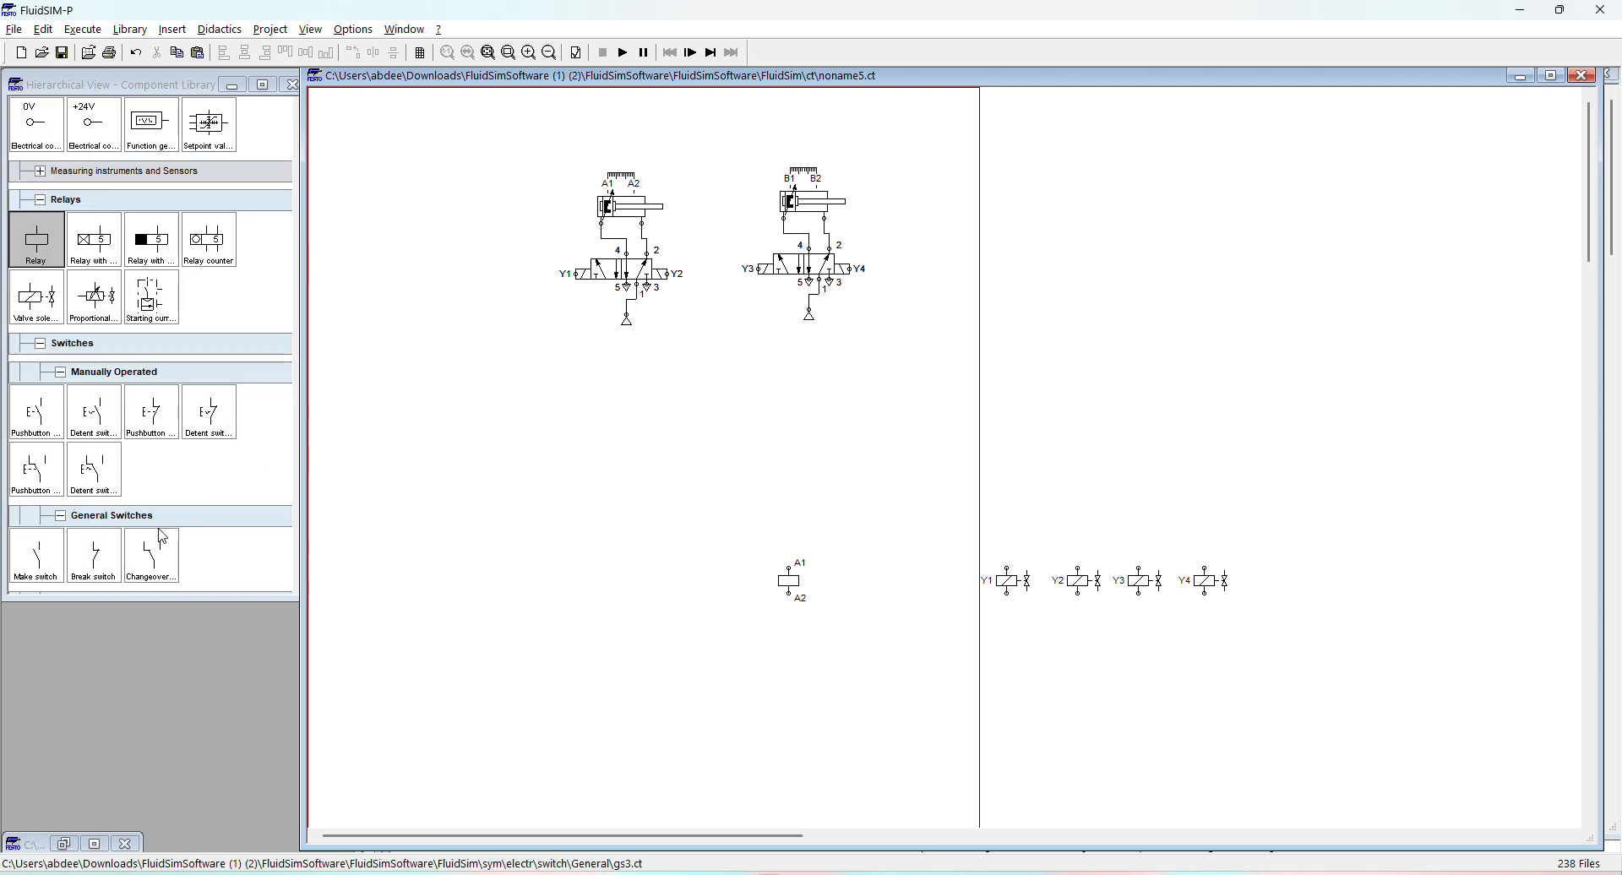
{"action": "left_click_drag", "start_coordinate": [73, 555], "coordinate": [1021, 527]}
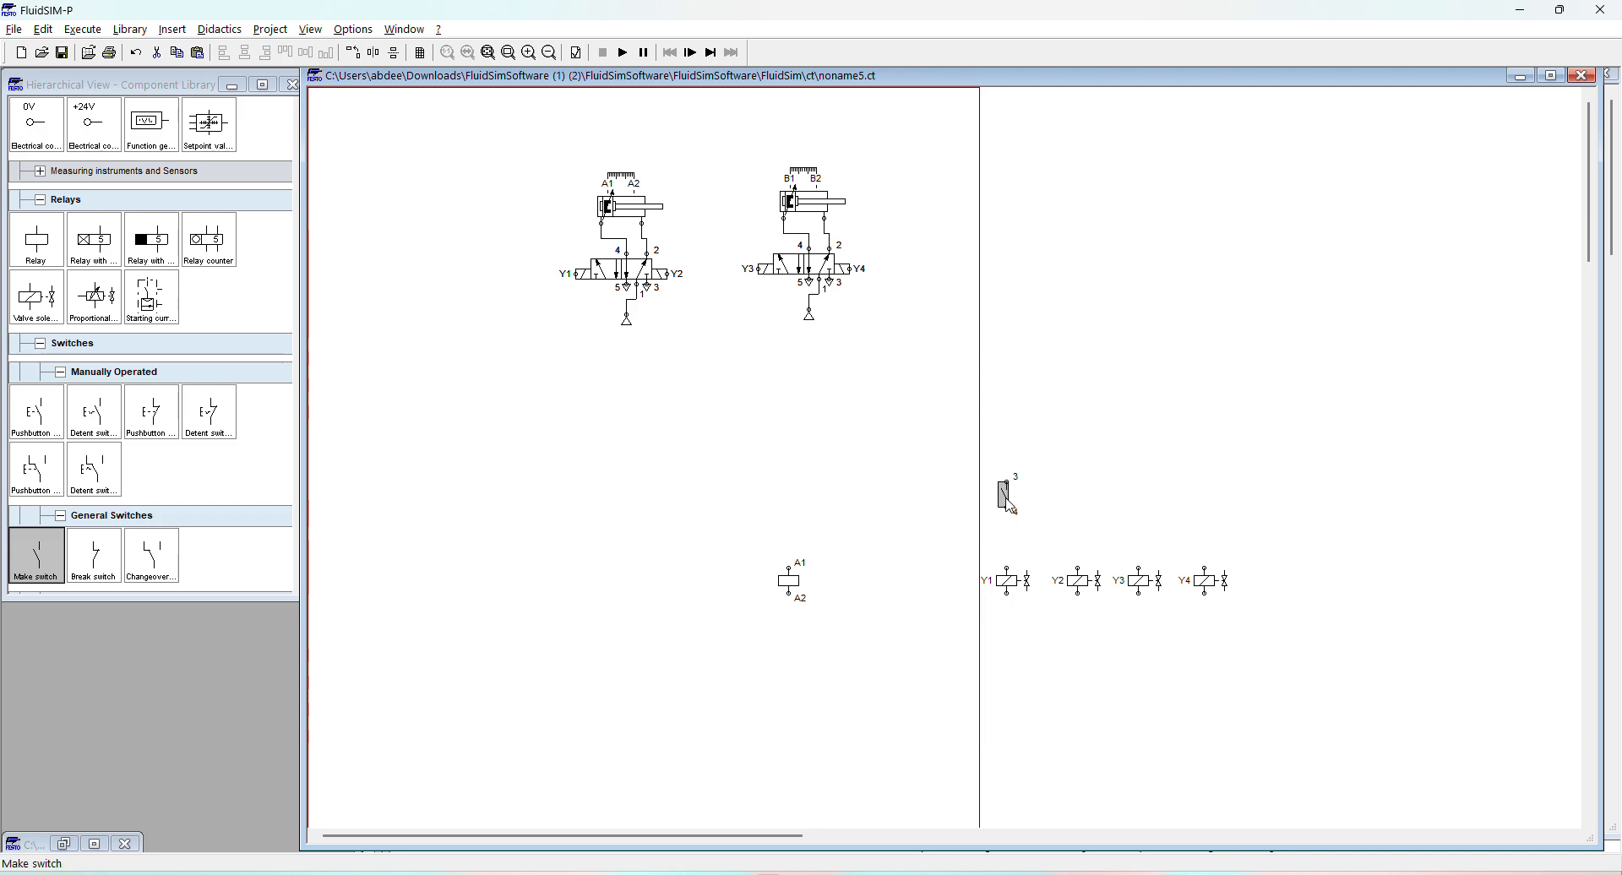
{"action": "key", "text": "ctrl+c"}
{"action": "key", "text": "ctrl+v"}
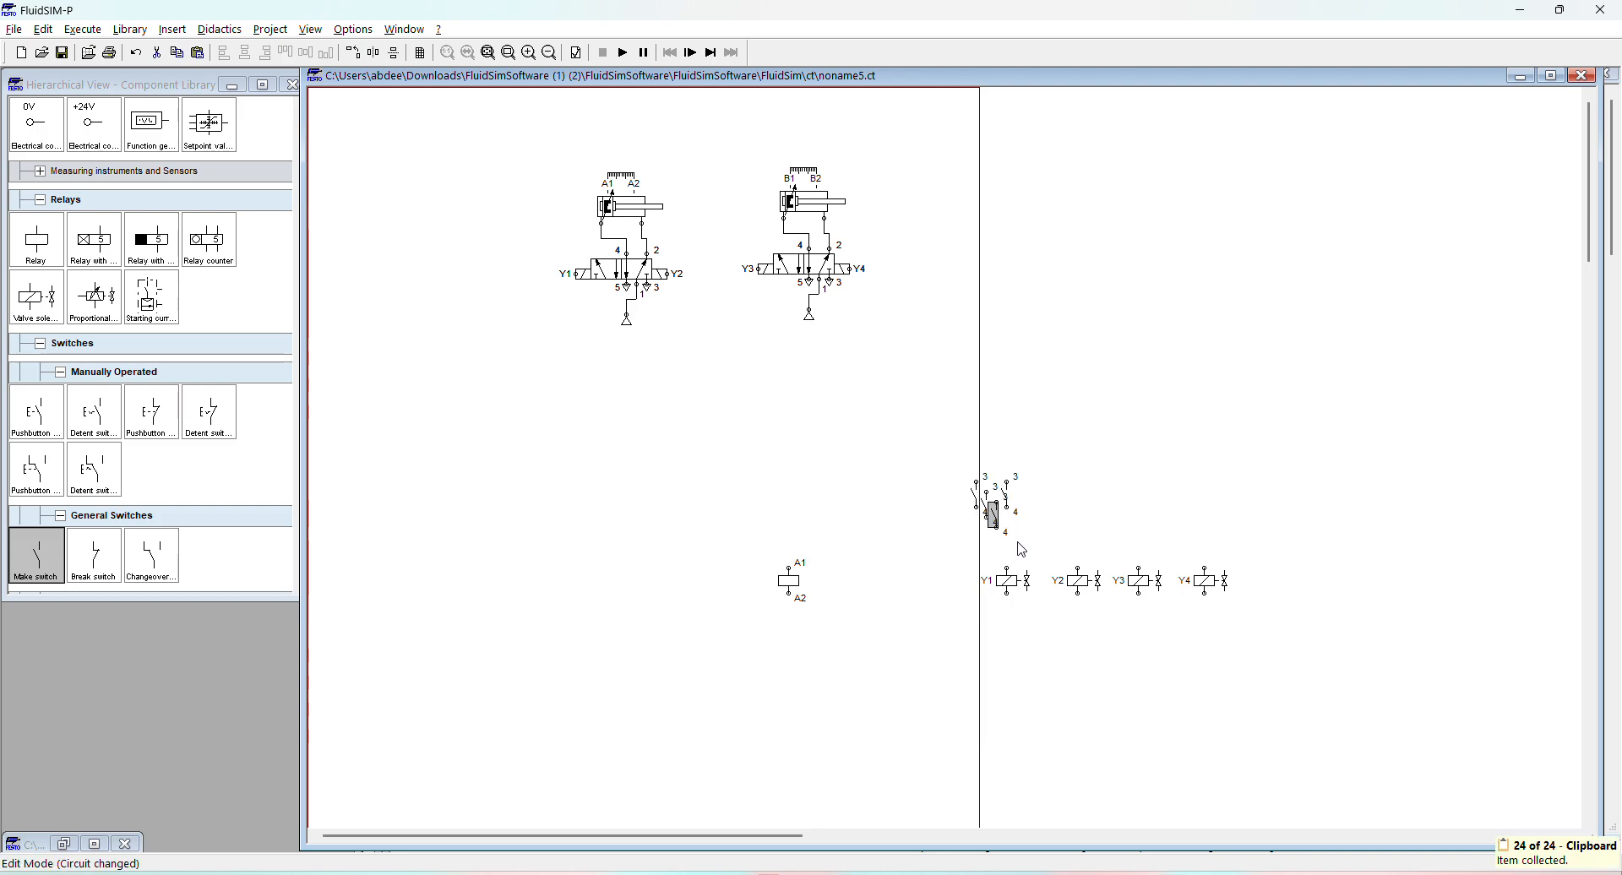
{"action": "left_click_drag", "start_coordinate": [995, 516], "coordinate": [1079, 522]}
{"action": "left_click", "coordinate": [982, 504]}
{"action": "left_click_drag", "start_coordinate": [984, 509], "coordinate": [1138, 525]}
{"action": "left_click_drag", "start_coordinate": [980, 490], "coordinate": [1205, 522]}
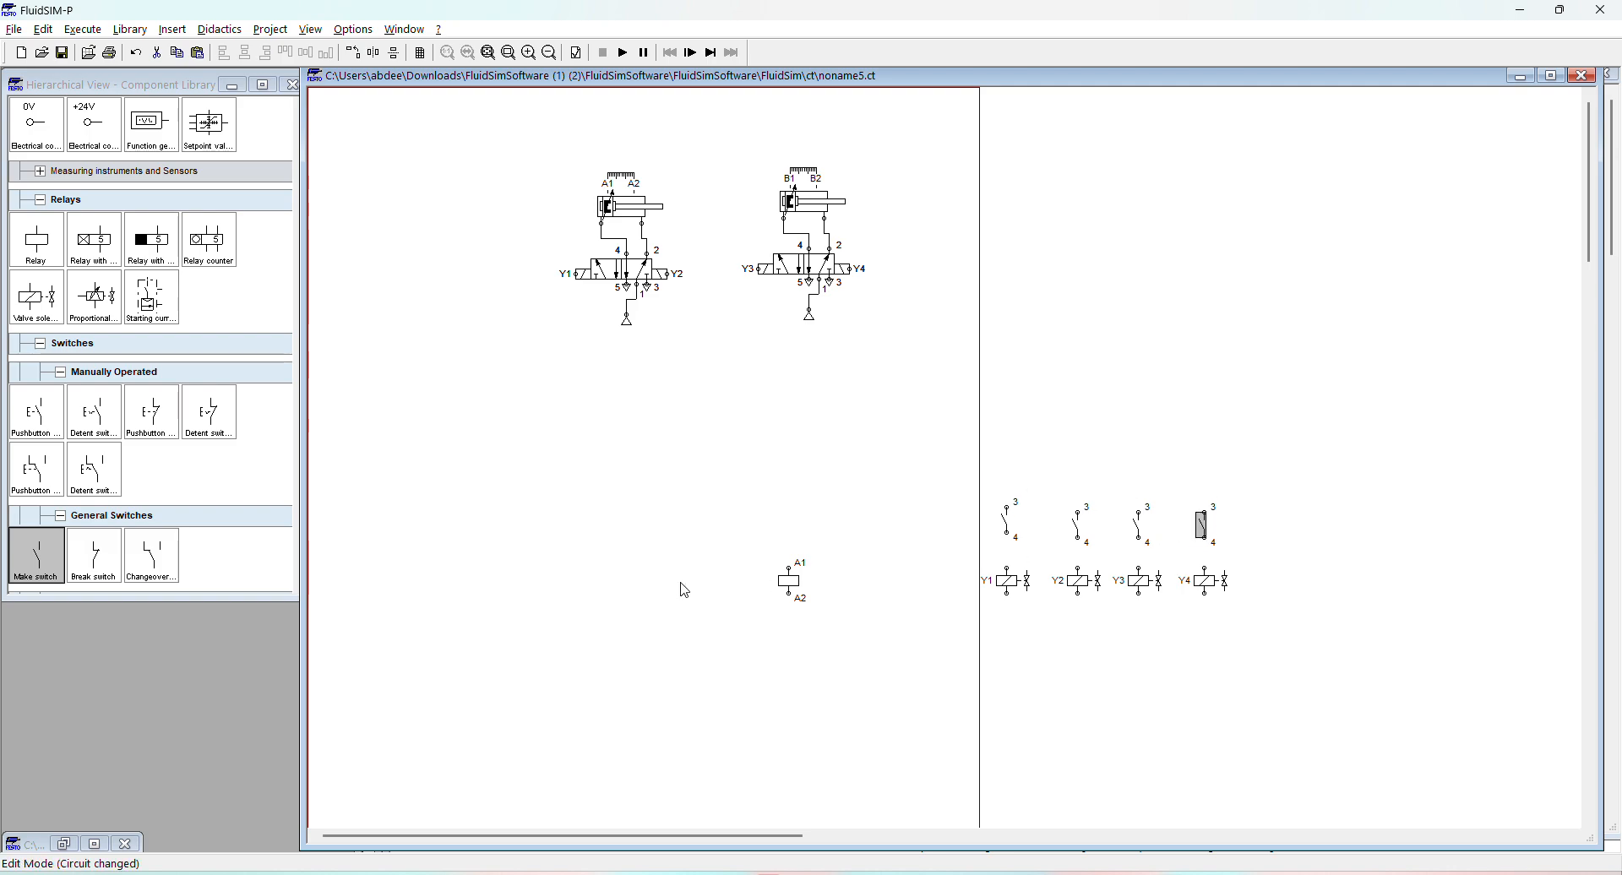
Step: Label the relay K1
{"action": "double_click", "coordinate": [794, 581]}
{"action": "type", "text": "K1"}
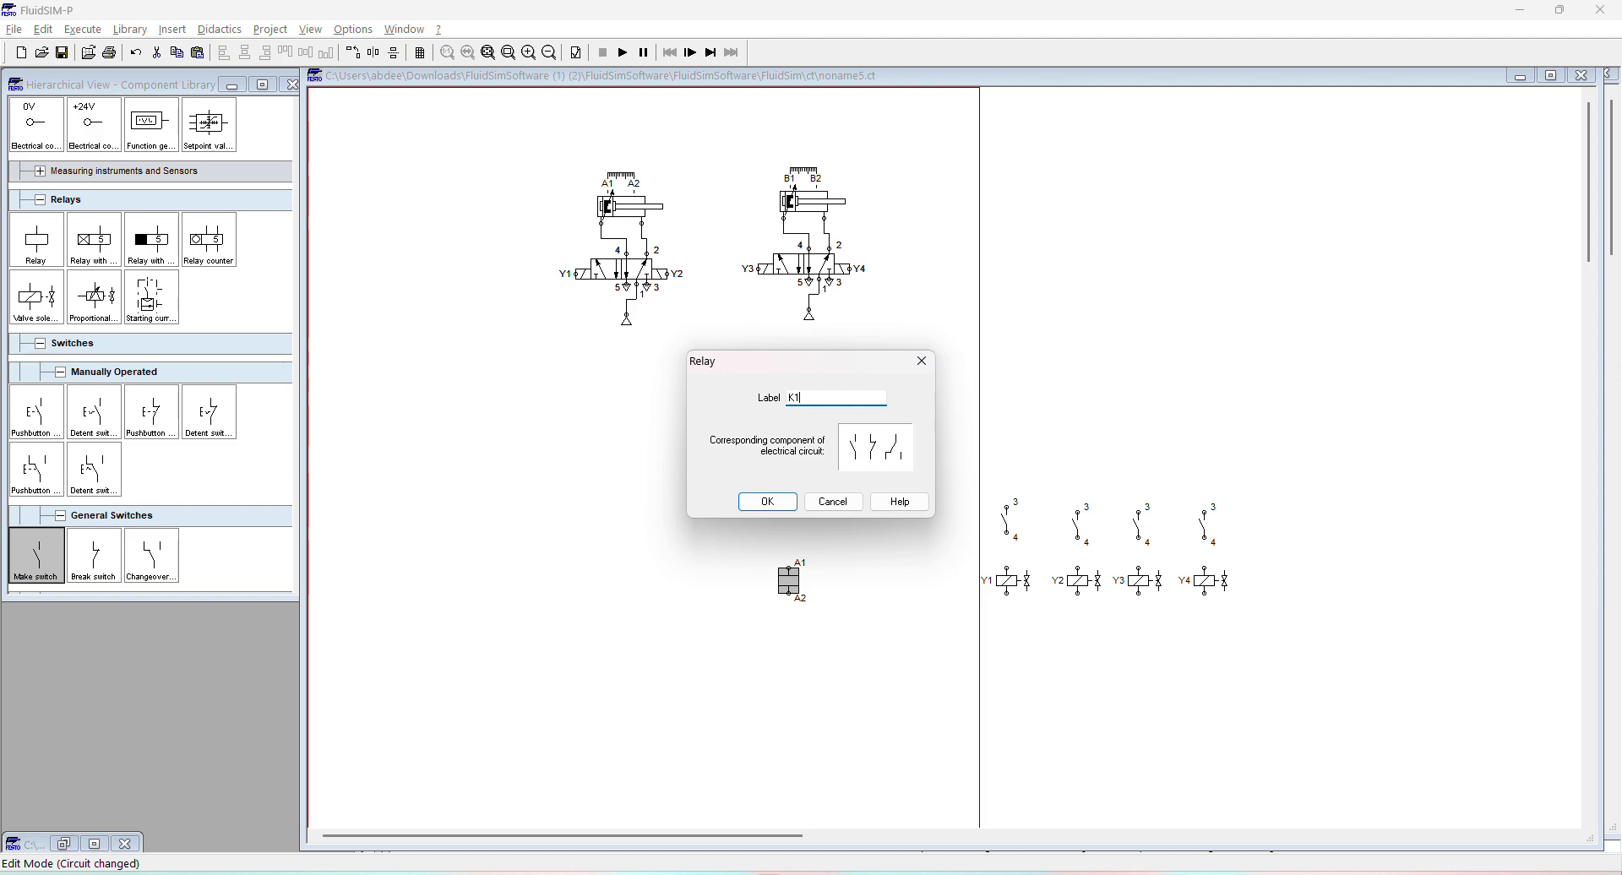
{"action": "key", "text": "Return"}
Step: Label all four make switches above the solenoids K1
{"action": "left_click", "coordinate": [1009, 522]}
{"action": "double_click", "coordinate": [1010, 522]}
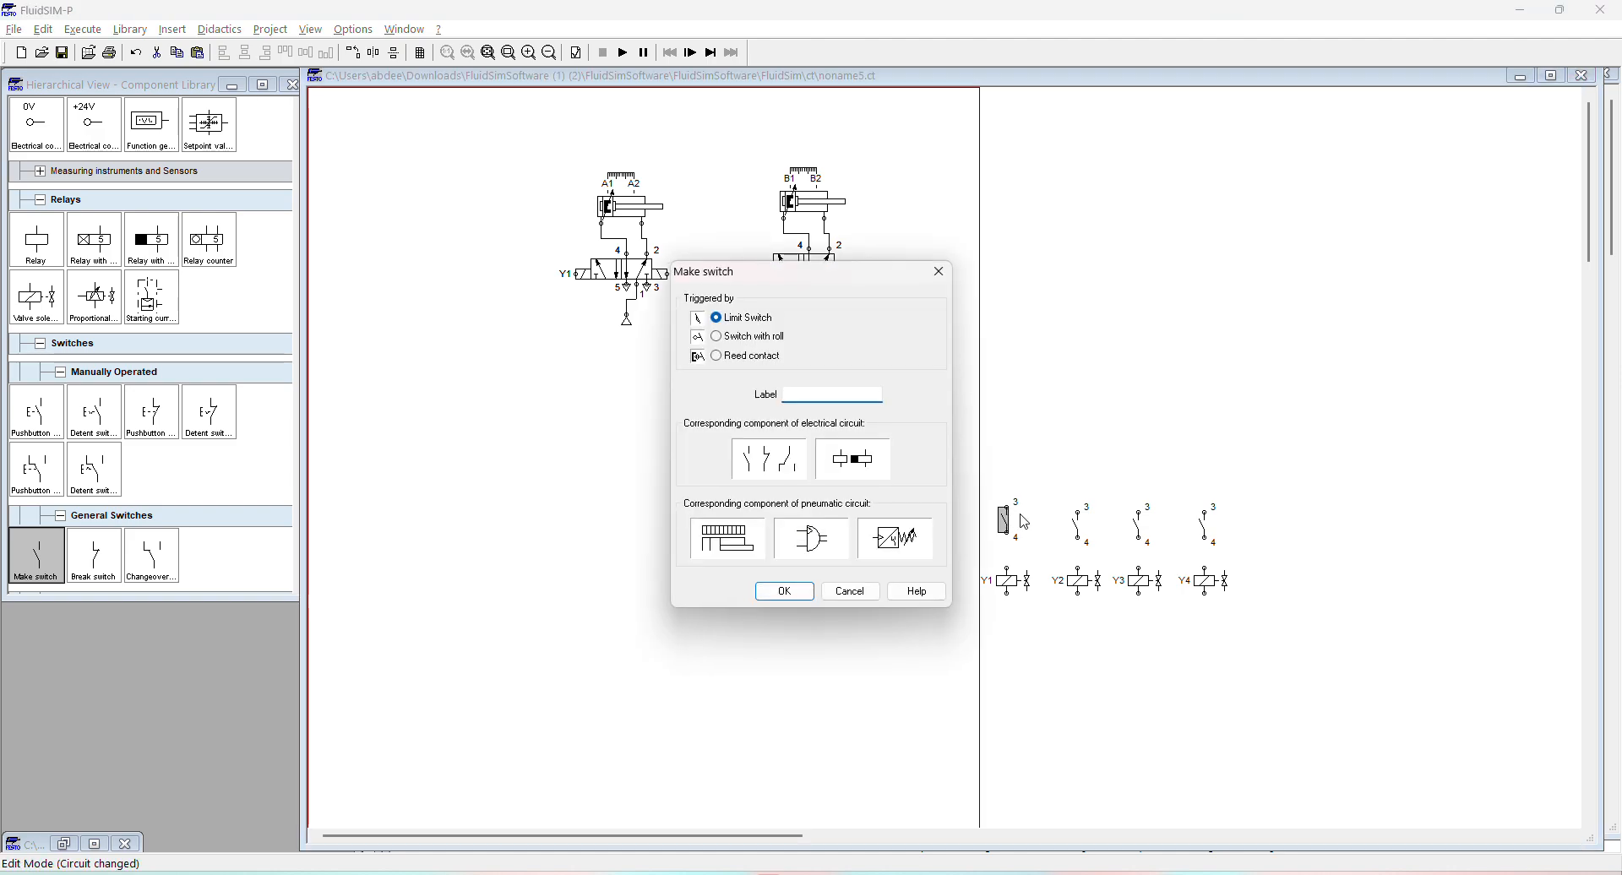
{"action": "type", "text": "K1"}
{"action": "key", "text": "Return"}
{"action": "double_click", "coordinate": [1071, 525]}
{"action": "type", "text": "K1"}
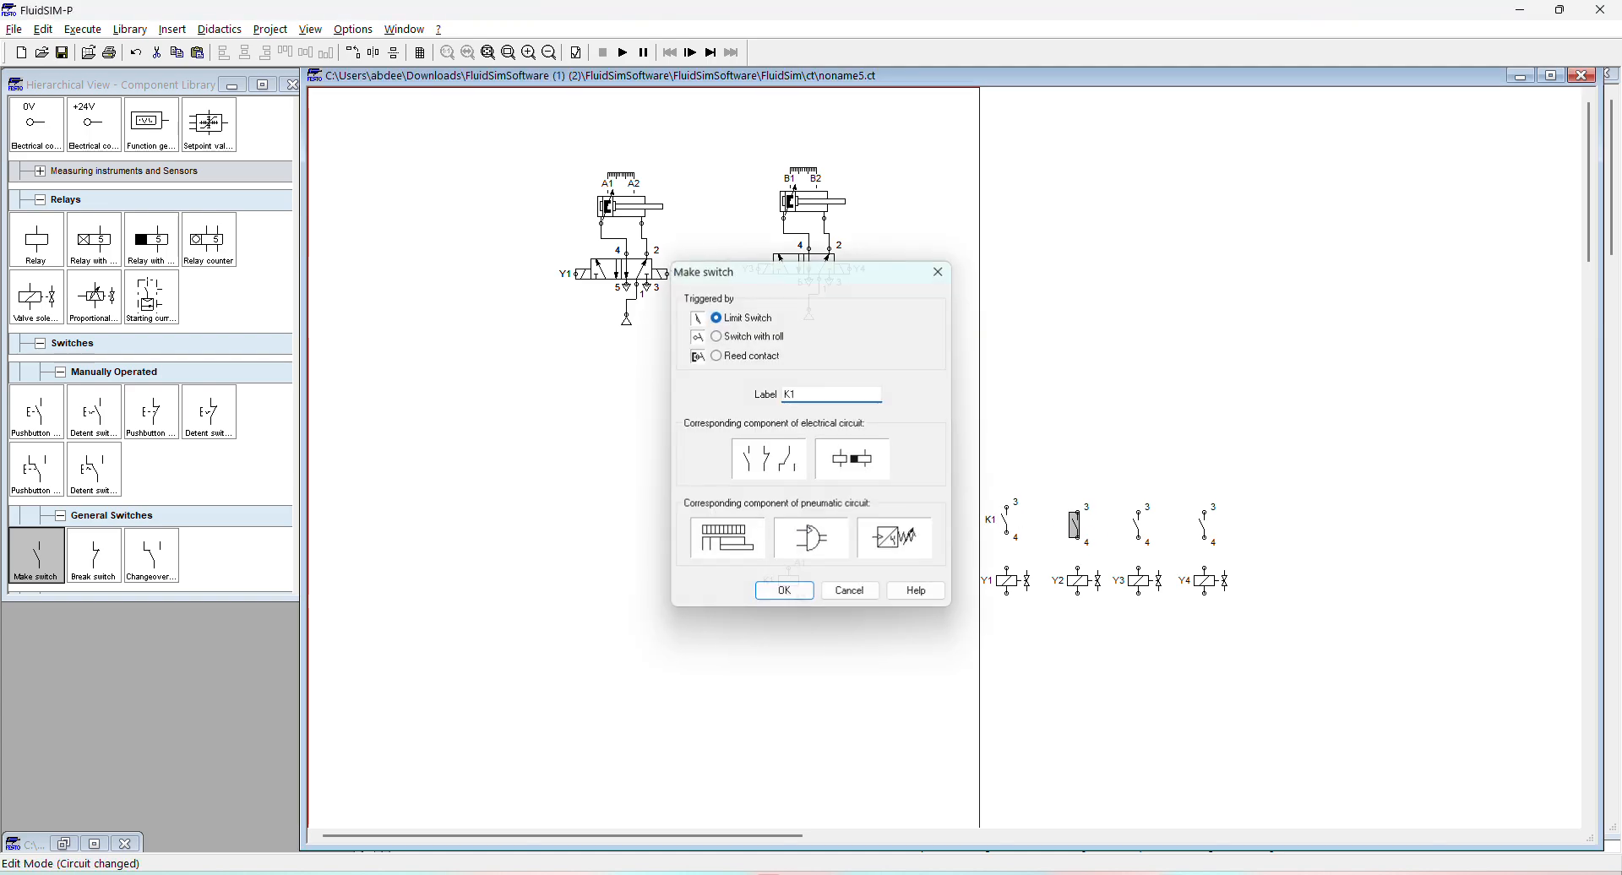
{"action": "key", "text": "Return"}
{"action": "double_click", "coordinate": [1138, 531]}
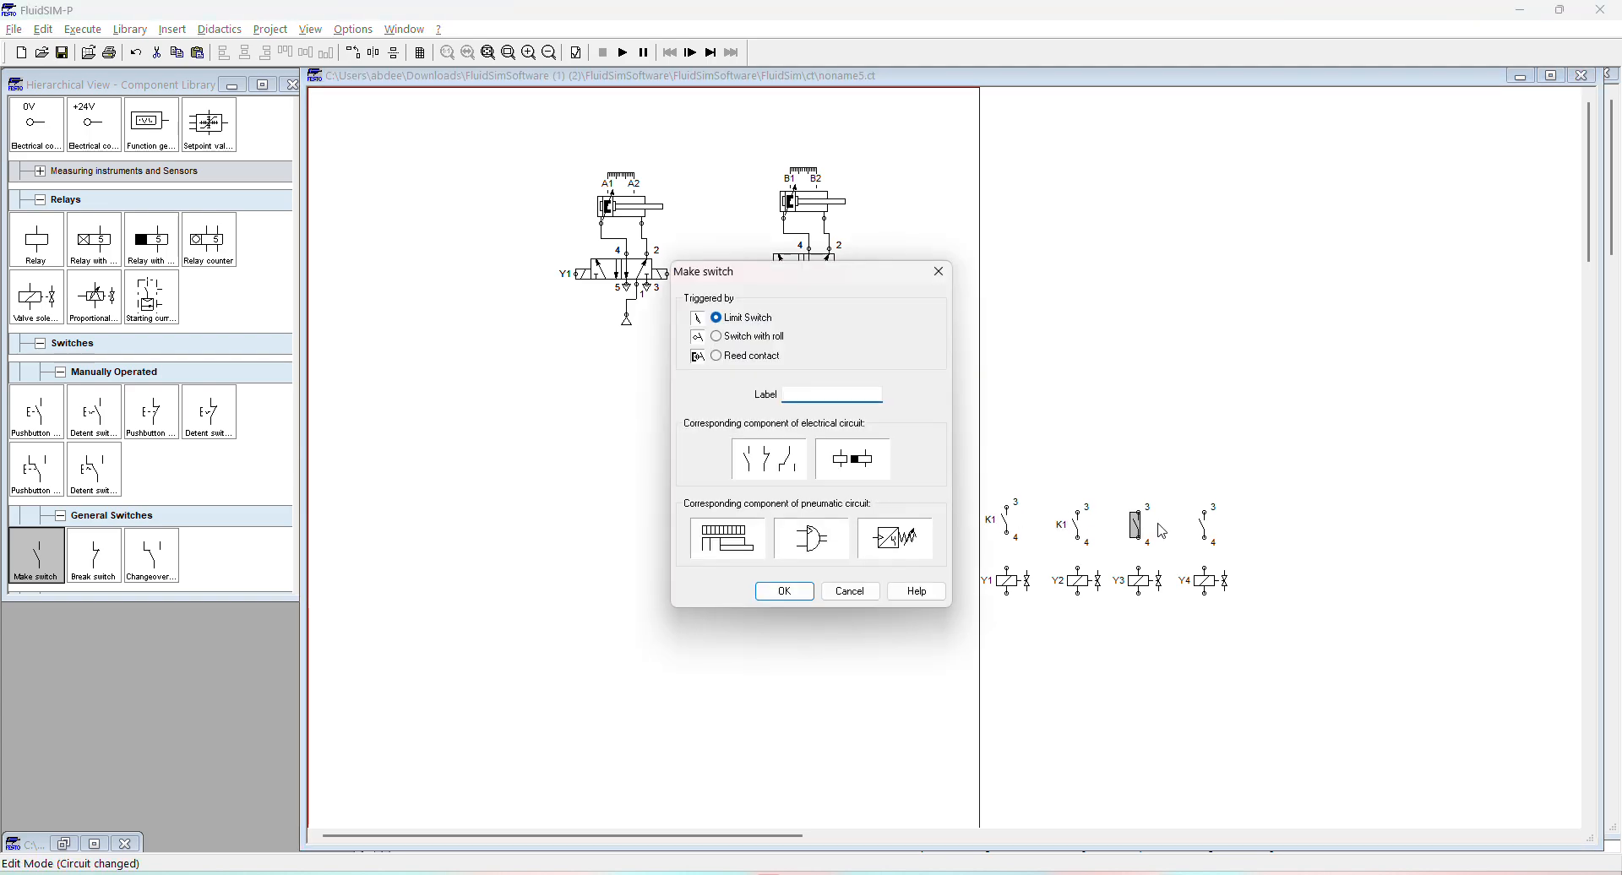
{"action": "key", "text": "Return"}
{"action": "double_click", "coordinate": [1204, 531]}
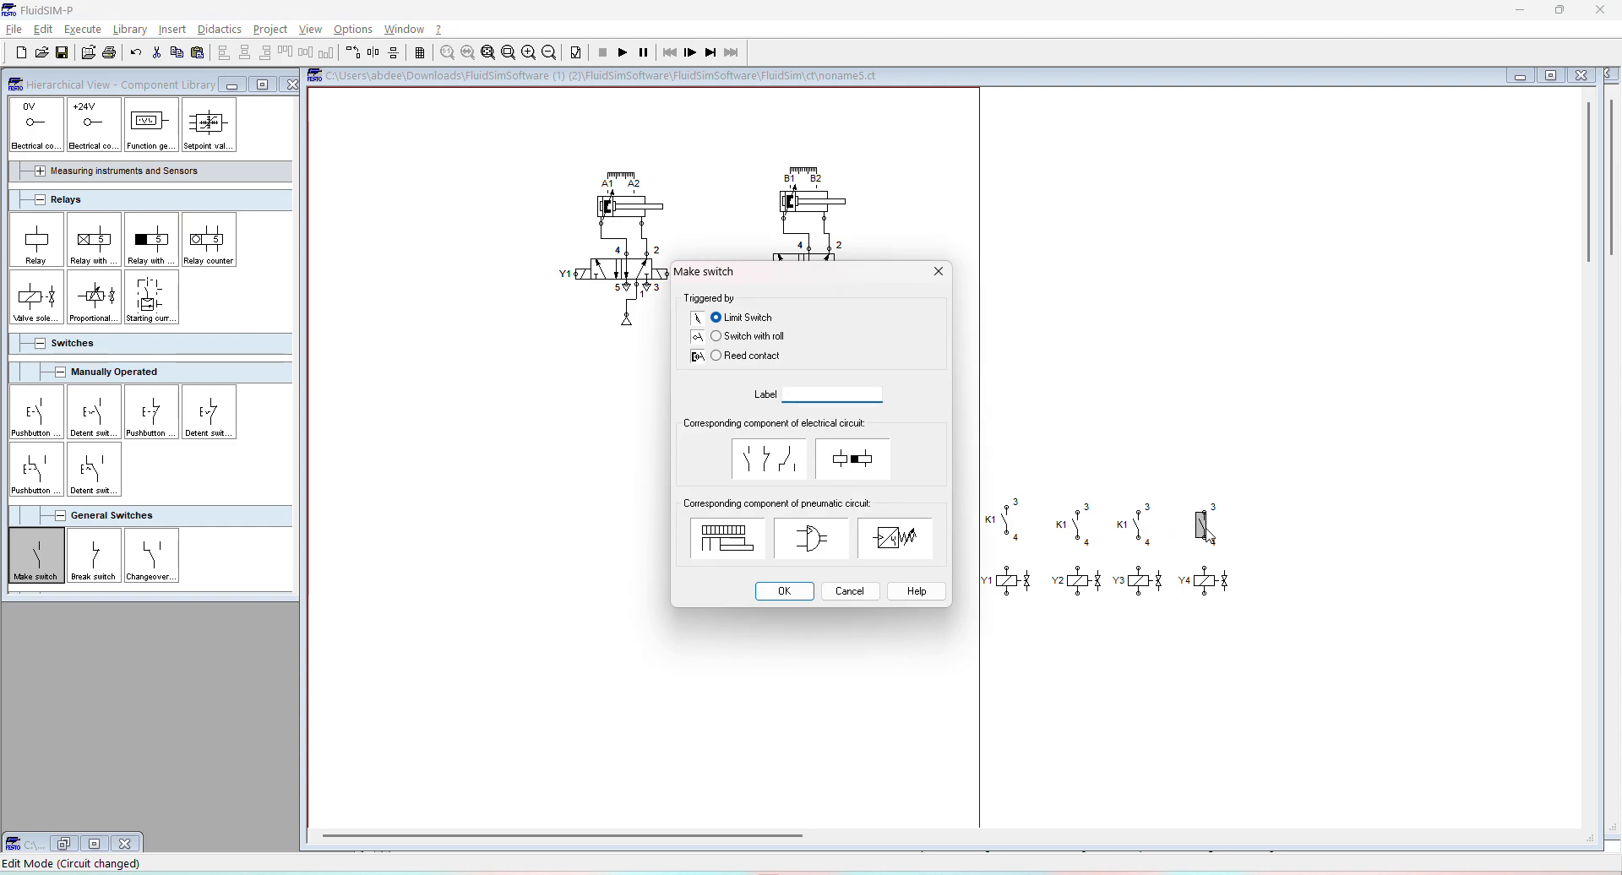
{"action": "key", "text": "Return"}
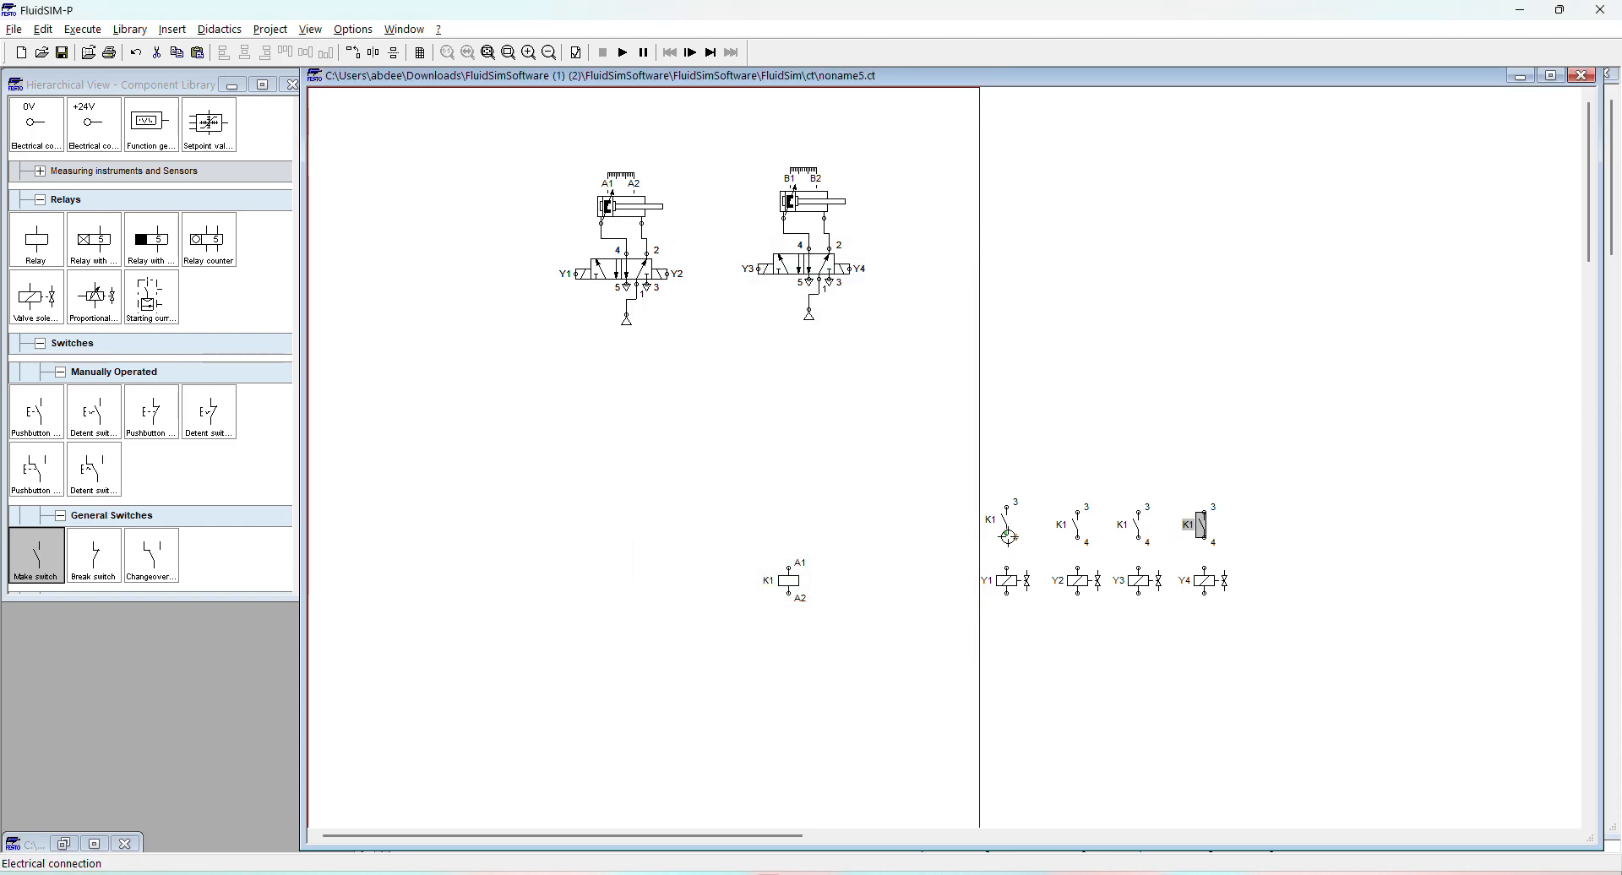
Step: Wire each K1 make switch to the solenoid directly below it
{"action": "left_click_drag", "start_coordinate": [1008, 566], "coordinate": [1205, 573]}
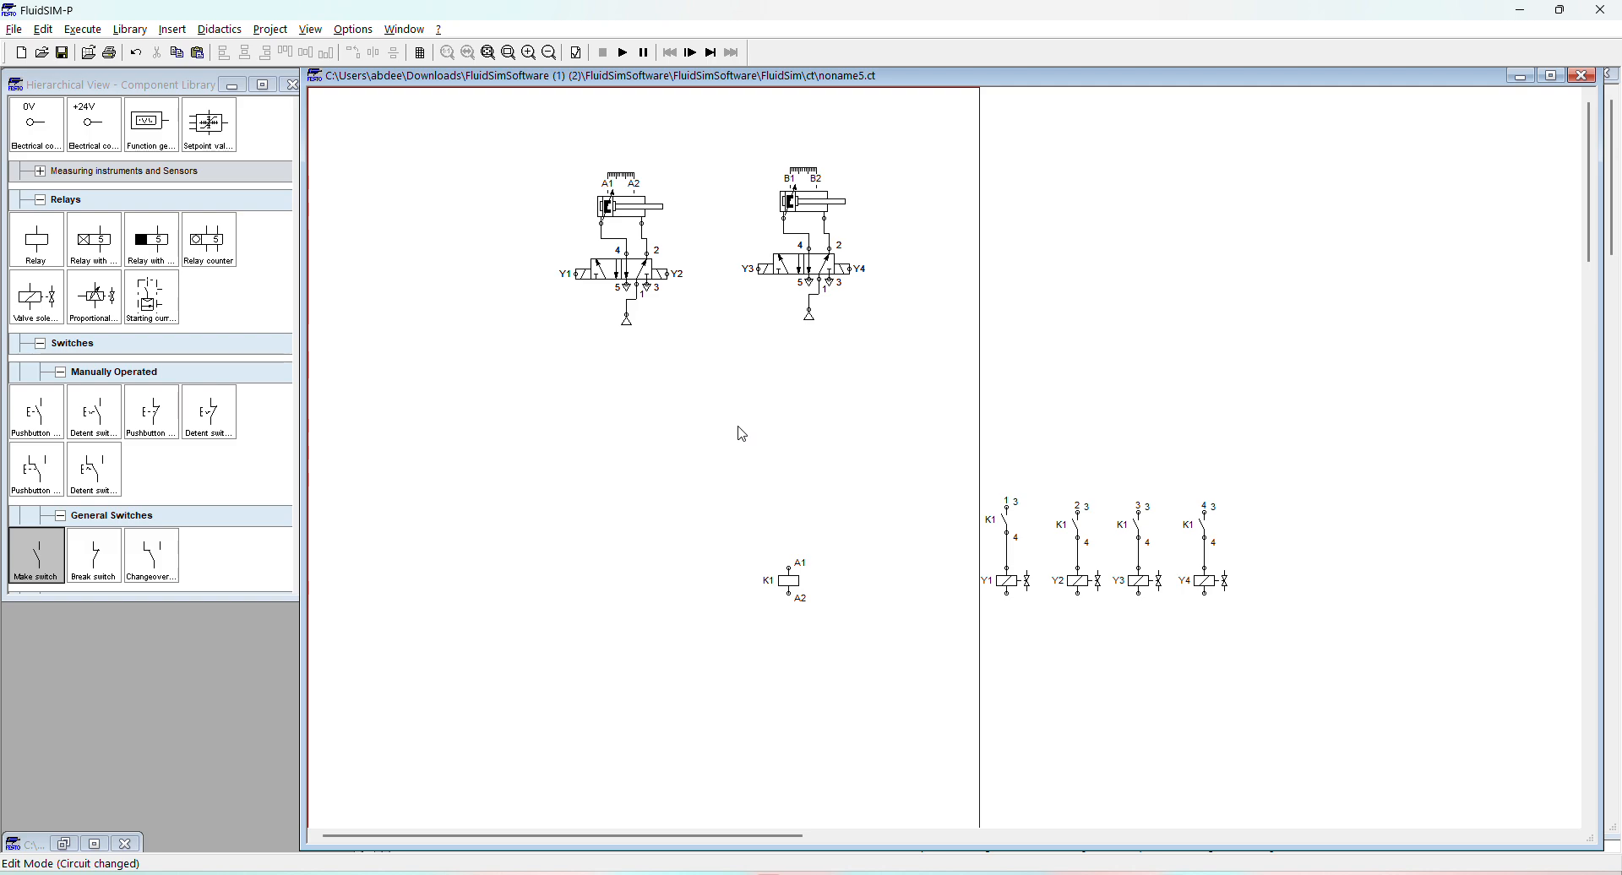
{"action": "left_click_drag", "start_coordinate": [742, 515], "coordinate": [848, 674]}
{"action": "left_click", "coordinate": [854, 573]}
{"action": "left_click_drag", "start_coordinate": [949, 447], "coordinate": [1277, 653]}
{"action": "left_click", "coordinate": [1271, 658]}
Step: Add a second row of four make switches, one above each K1 contact
{"action": "left_click_drag", "start_coordinate": [51, 566], "coordinate": [1006, 448]}
{"action": "key", "text": "ctrl+v"}
{"action": "left_click_drag", "start_coordinate": [1006, 450], "coordinate": [1006, 416]}
{"action": "left_click_drag", "start_coordinate": [976, 500], "coordinate": [1086, 464]}
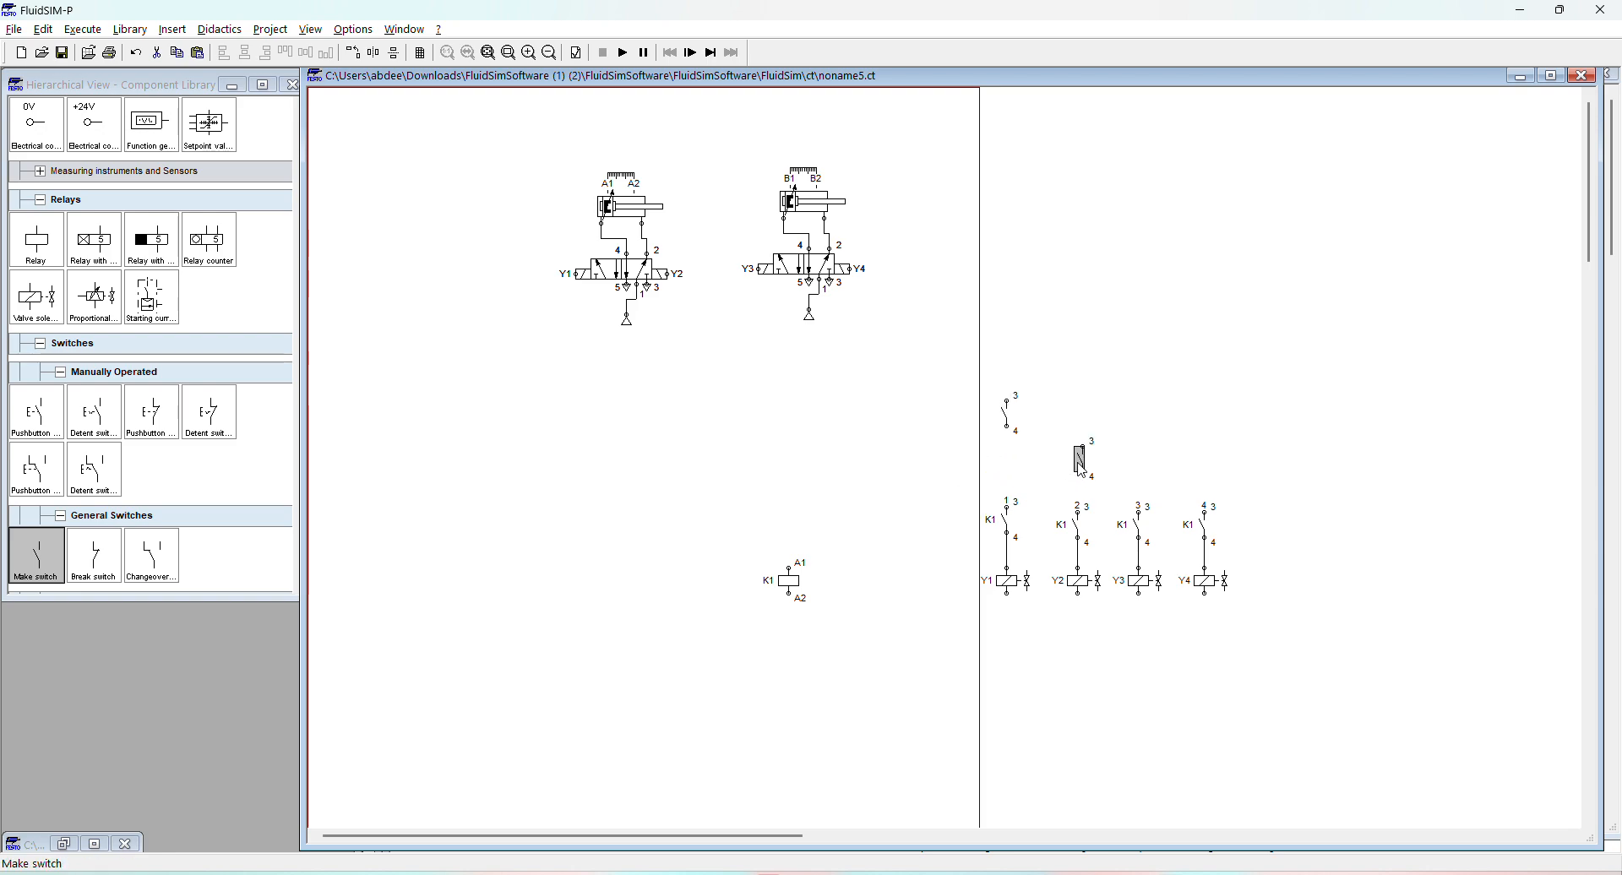
{"action": "key", "text": "ctrl+v"}
{"action": "key", "text": "ctrl+v"}
{"action": "left_click_drag", "start_coordinate": [997, 510], "coordinate": [1141, 462]}
{"action": "left_click_drag", "start_coordinate": [986, 506], "coordinate": [1198, 461]}
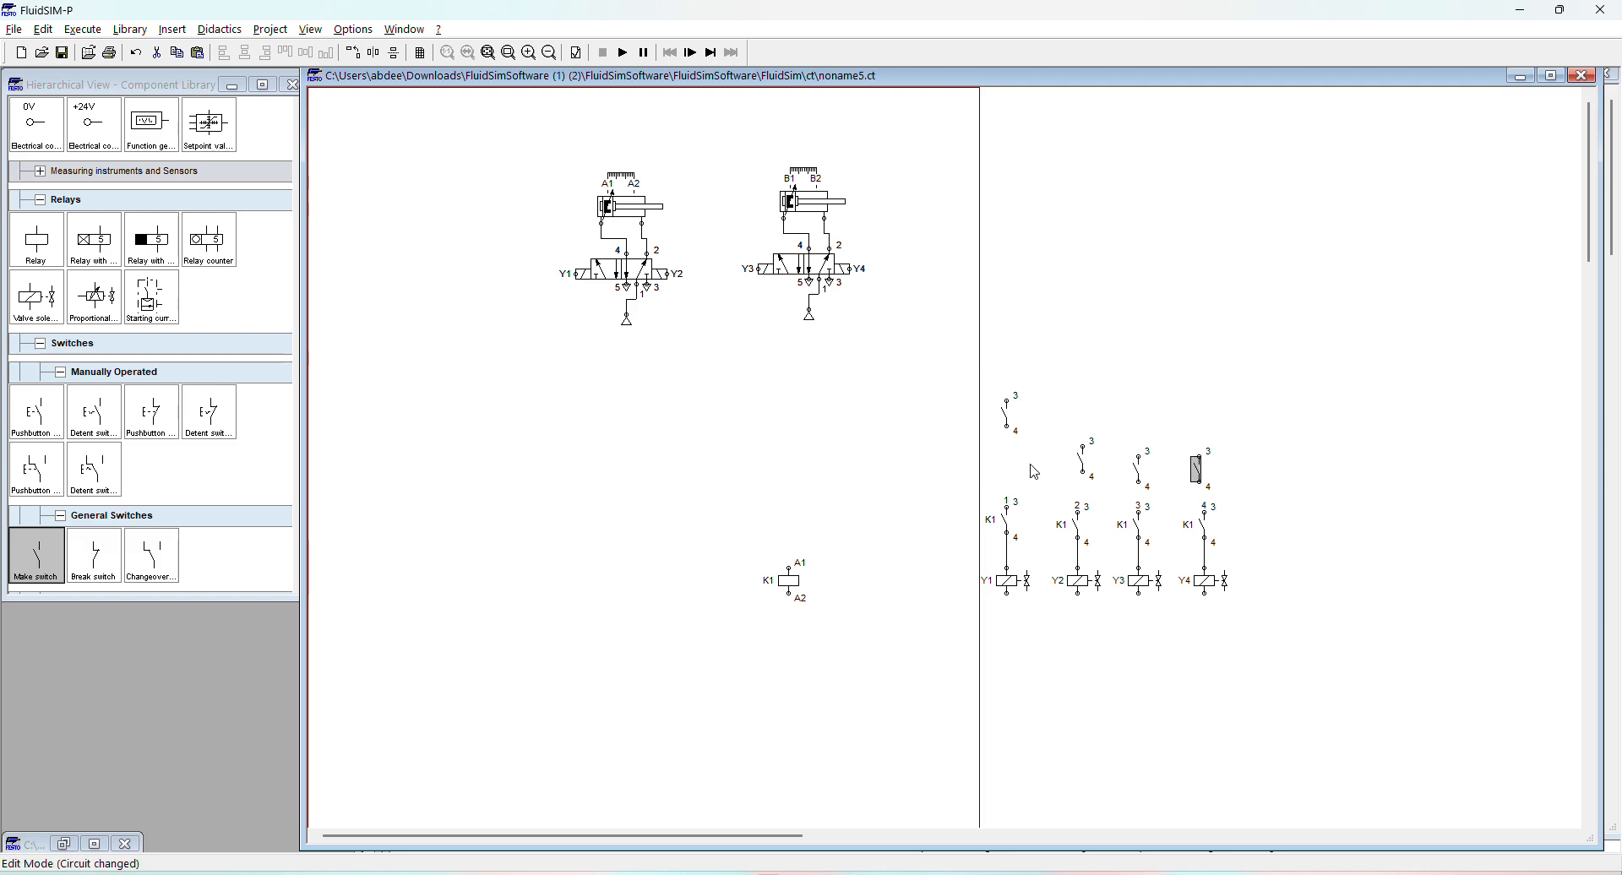
{"action": "left_click_drag", "start_coordinate": [1005, 414], "coordinate": [1005, 458]}
{"action": "left_click", "coordinate": [1026, 429]}
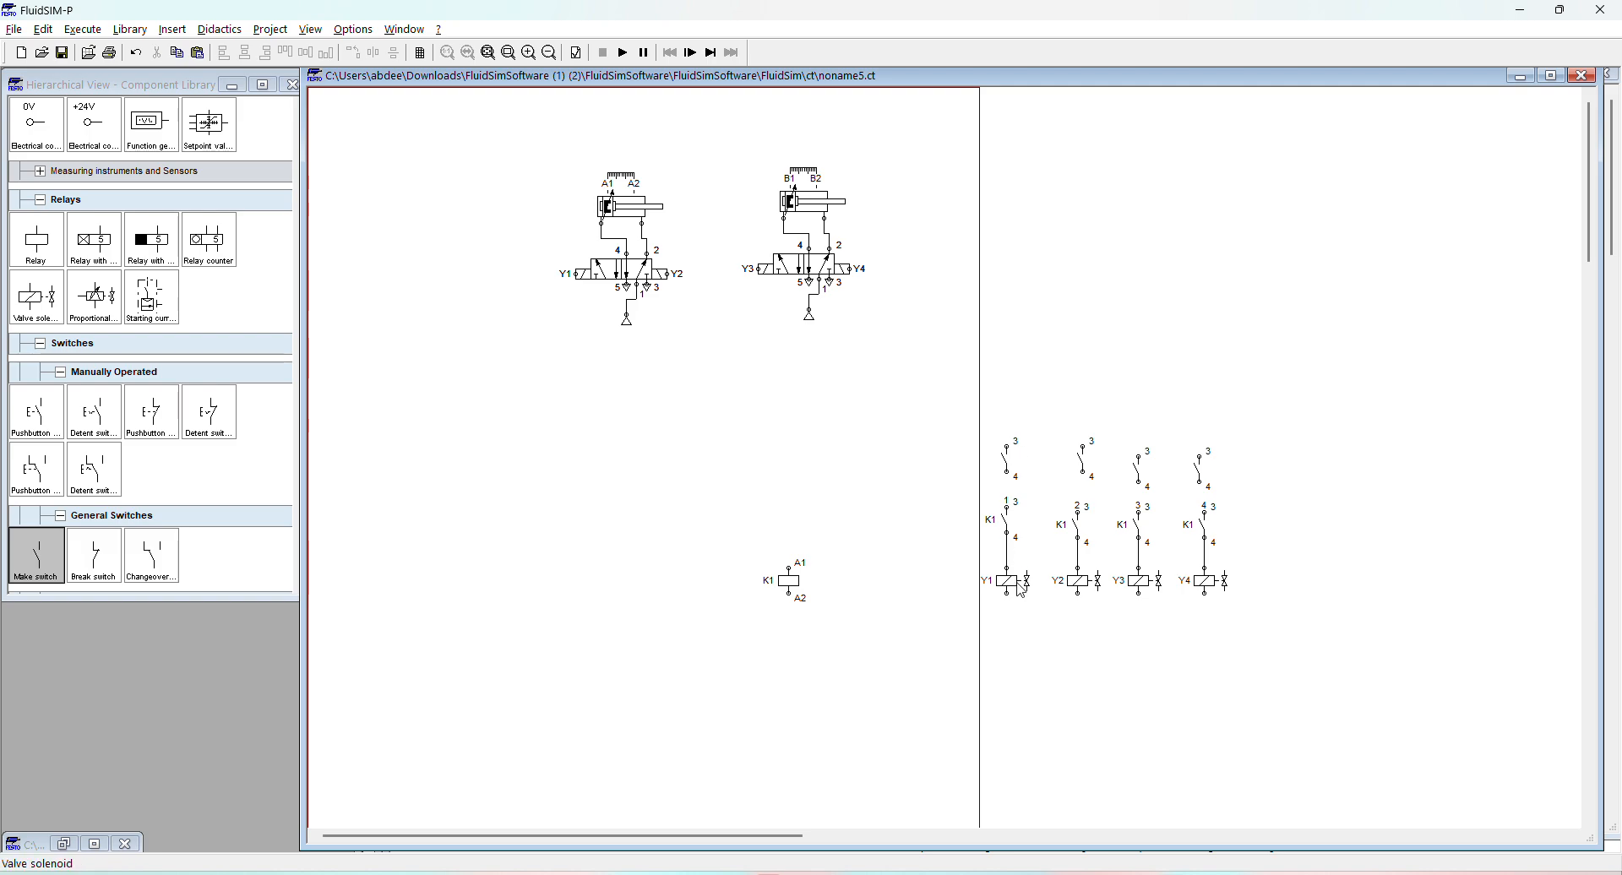
Step: Place a break switch above the unlabelled make switch in the Y1 branch
{"action": "double_click", "coordinate": [1009, 472]}
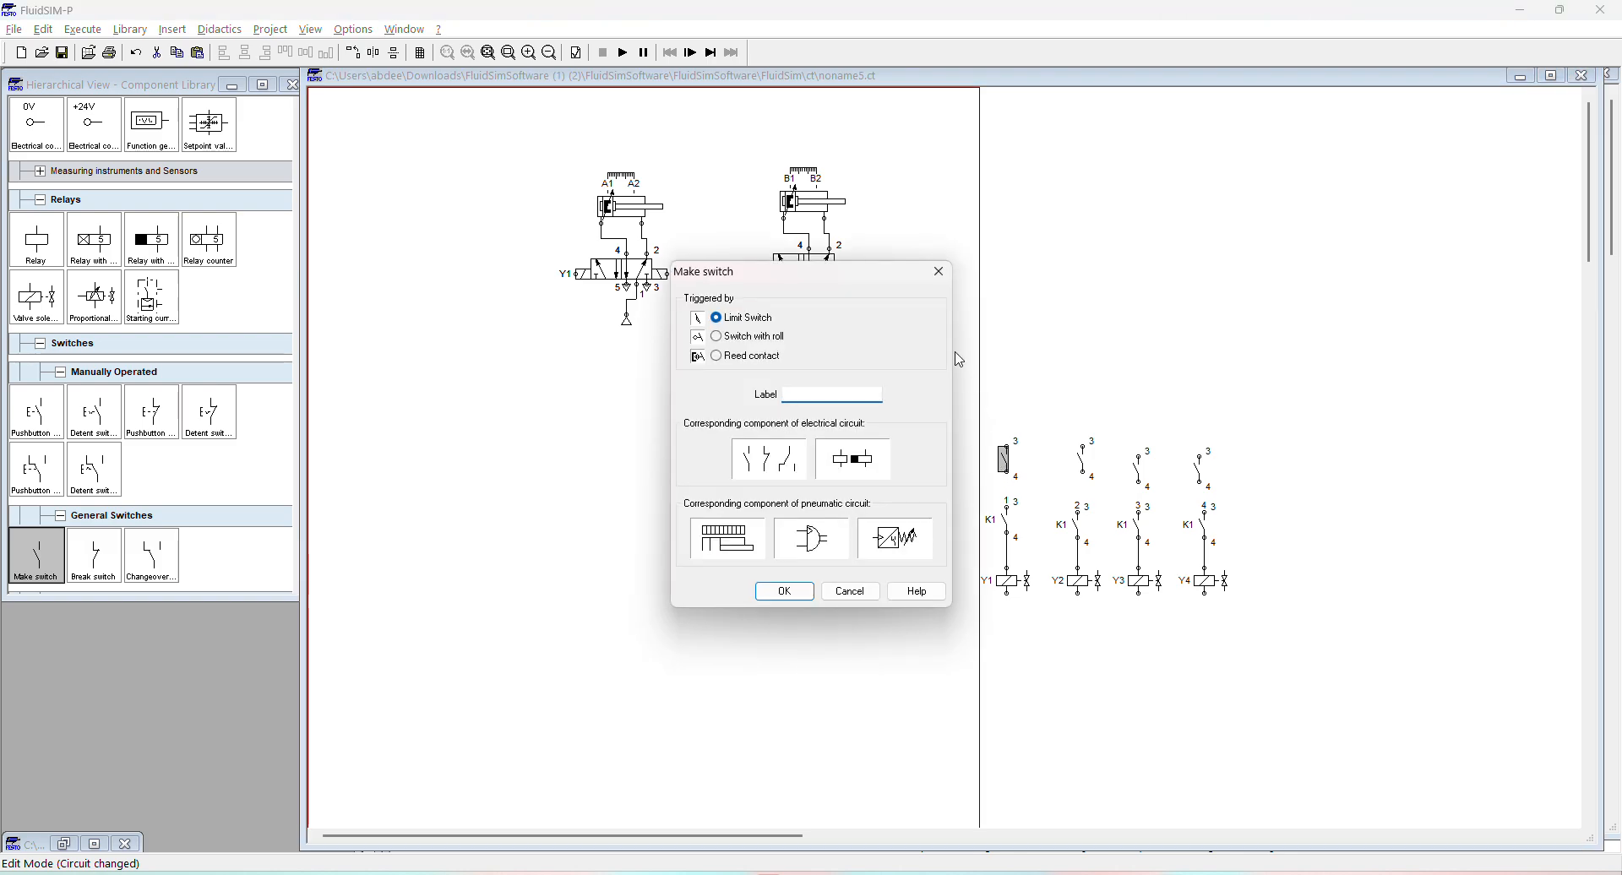
{"action": "left_click", "coordinate": [938, 271]}
{"action": "left_click_drag", "start_coordinate": [93, 555], "coordinate": [1020, 407]}
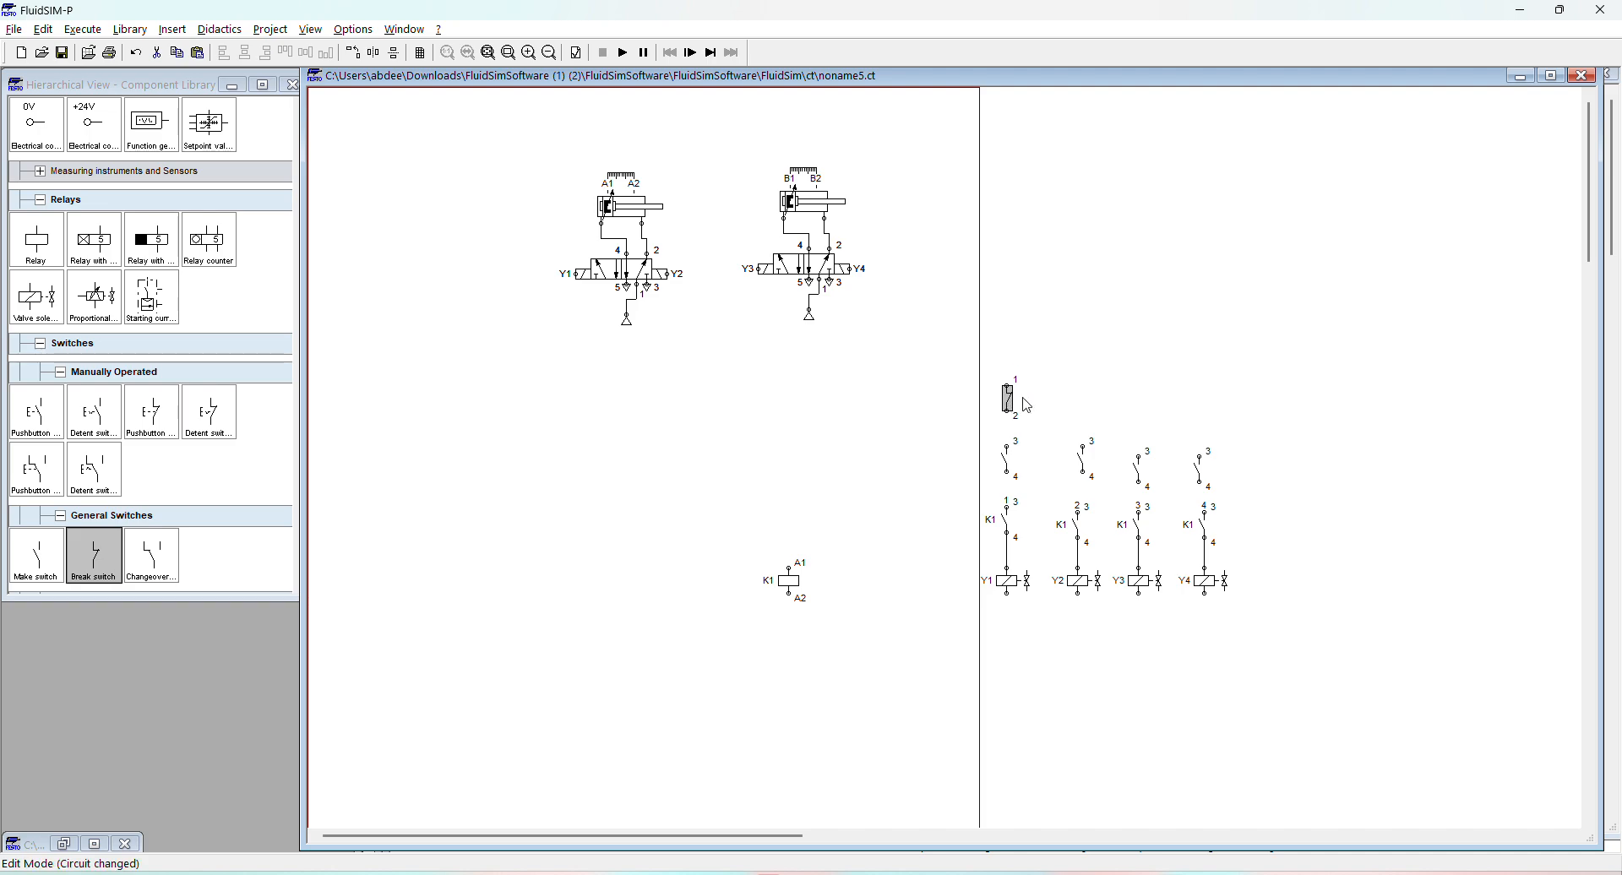
{"action": "left_click", "coordinate": [1024, 419]}
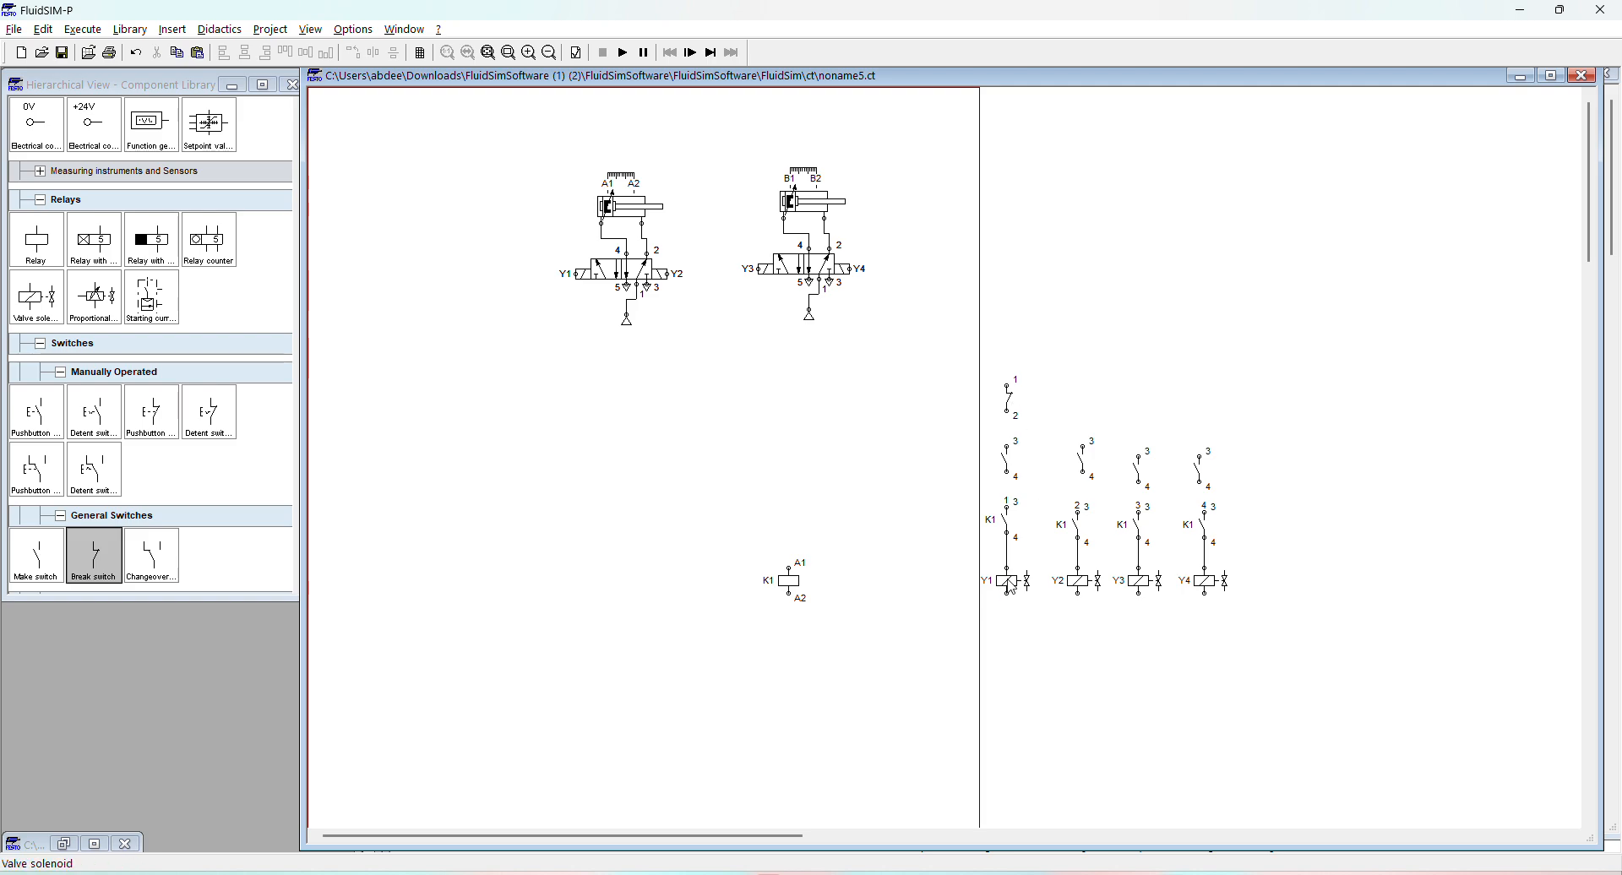
{"action": "left_click", "coordinate": [1010, 467]}
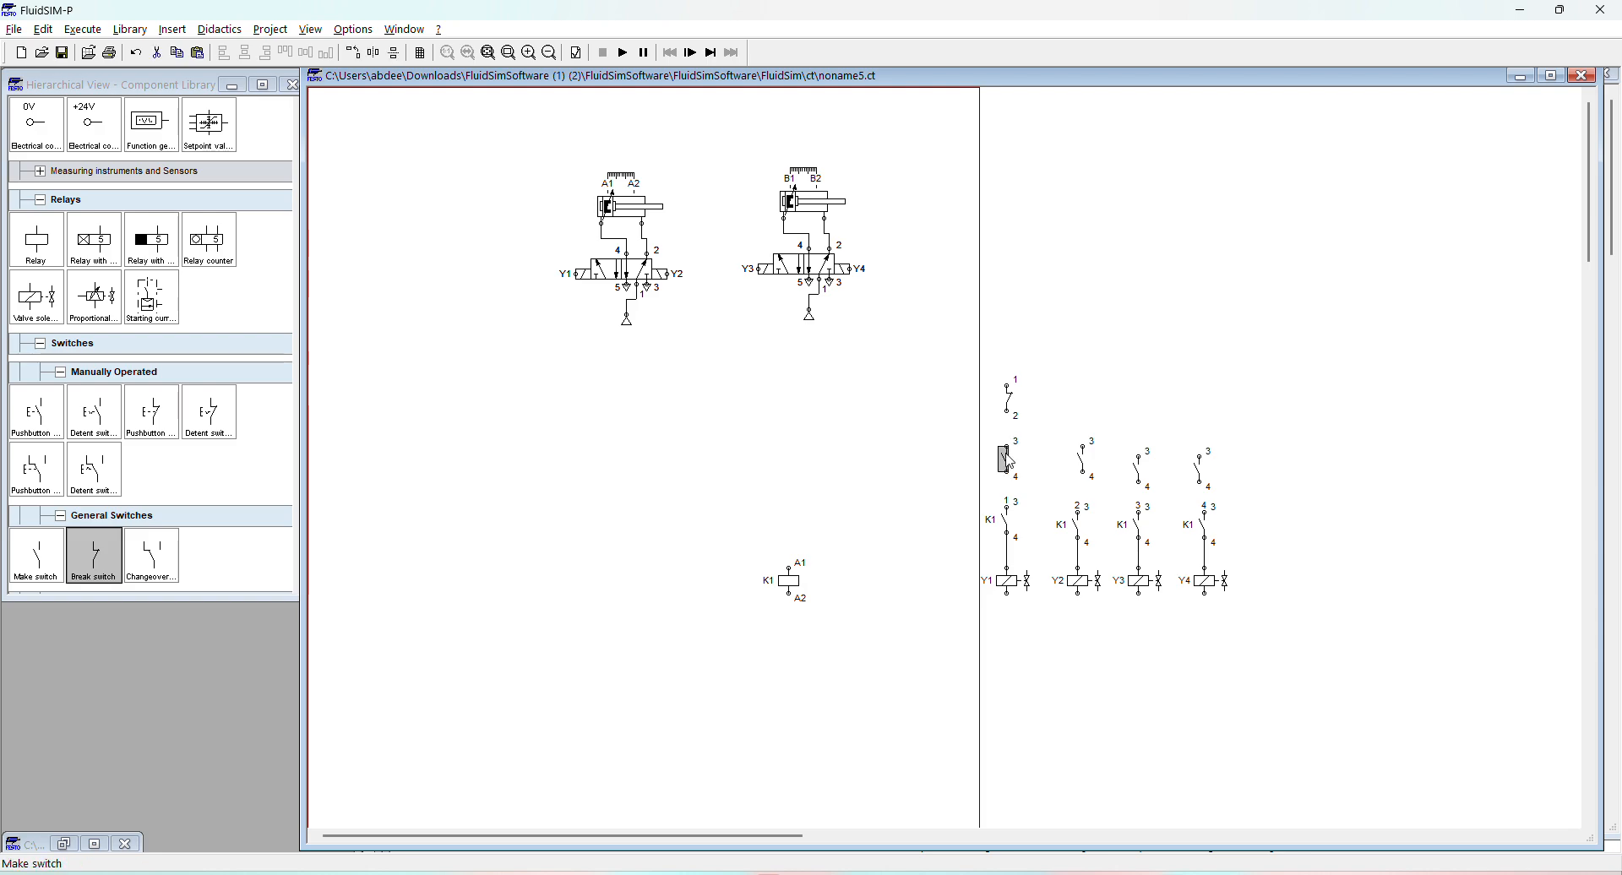
Step: Copy the Y1 branch's unlabelled break and make switch pair, and place a copy in each of the Y2, Y3 and Y4 branches
{"action": "left_click", "coordinate": [1012, 407]}
{"action": "left_click_drag", "start_coordinate": [973, 363], "coordinate": [1100, 410]}
{"action": "key", "text": "ctrl+c"}
{"action": "key", "text": "ctrl+v"}
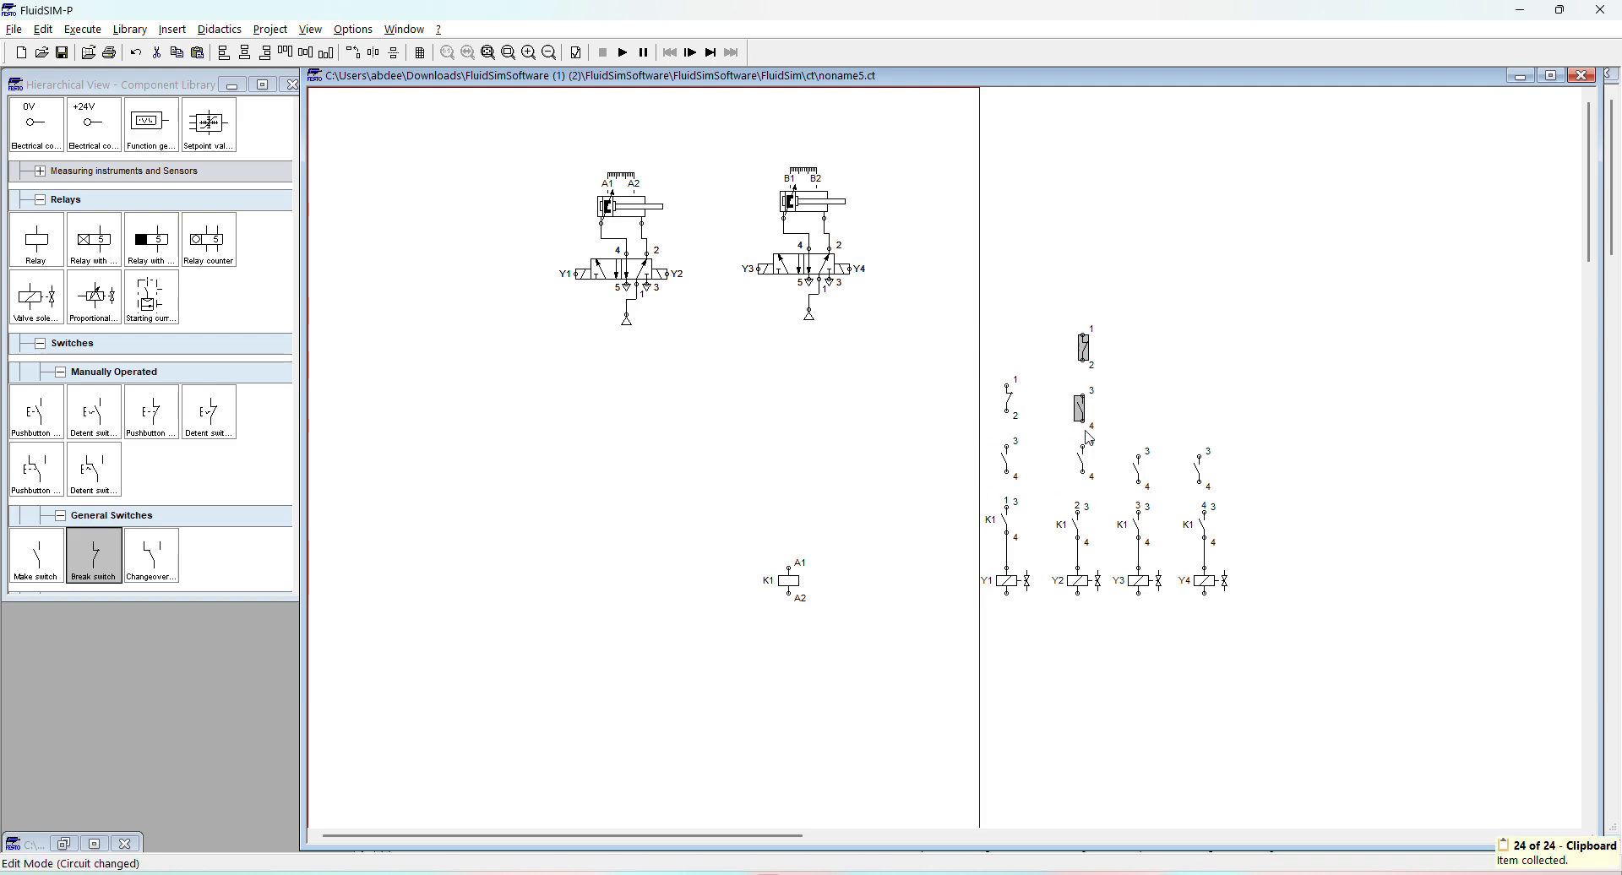
{"action": "key", "text": "ctrl+v"}
{"action": "left_click_drag", "start_coordinate": [977, 528], "coordinate": [1143, 414]}
{"action": "key", "text": "ctrl+v"}
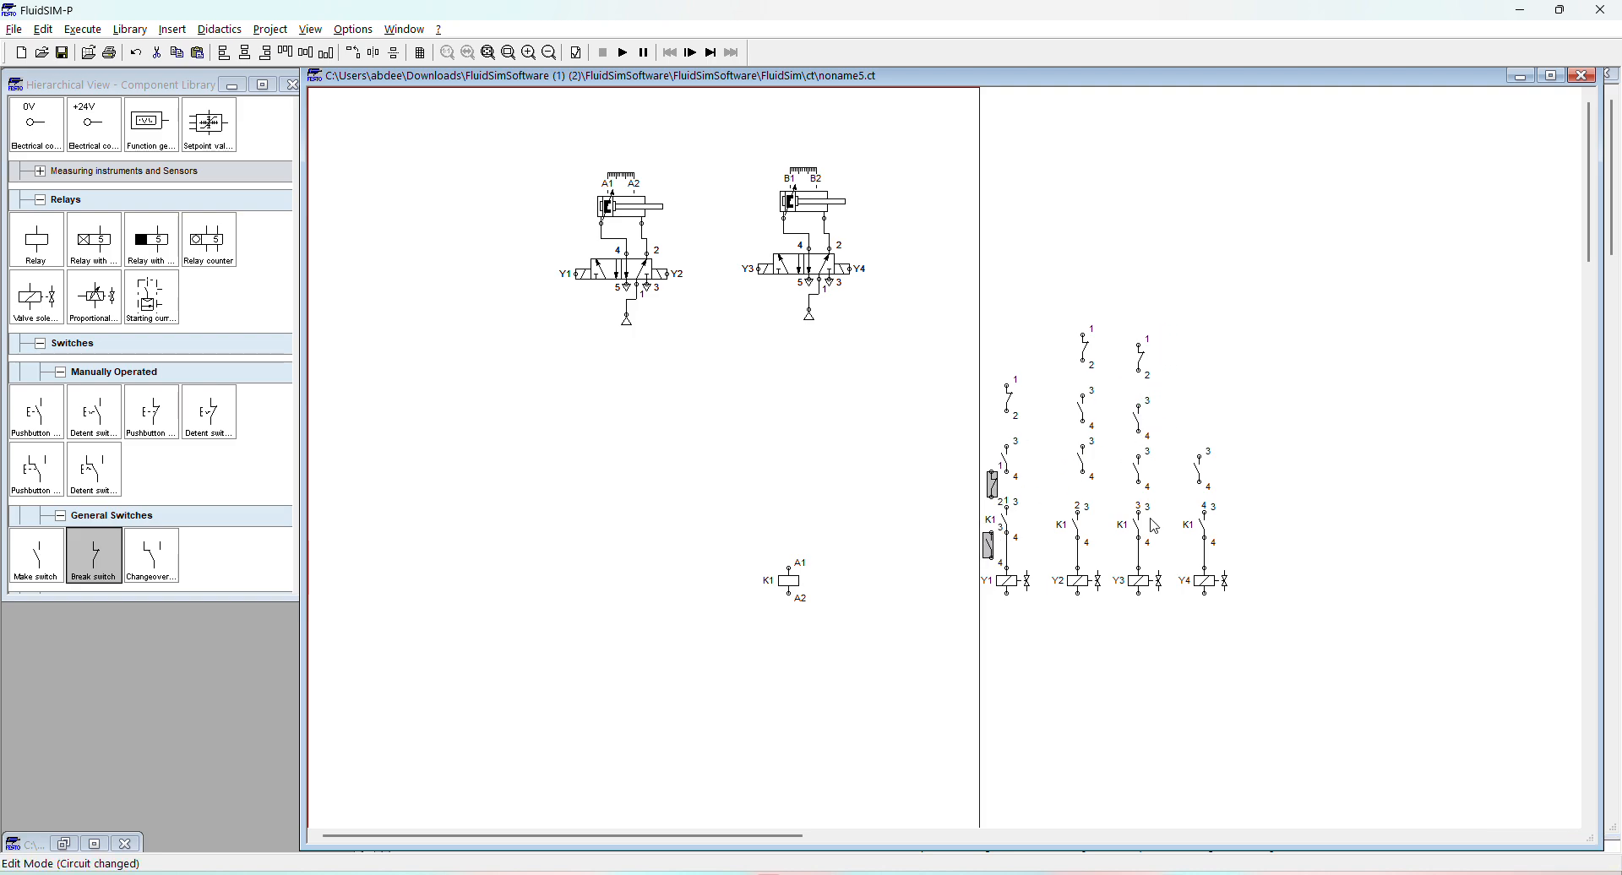
{"action": "left_click_drag", "start_coordinate": [993, 541], "coordinate": [1200, 414]}
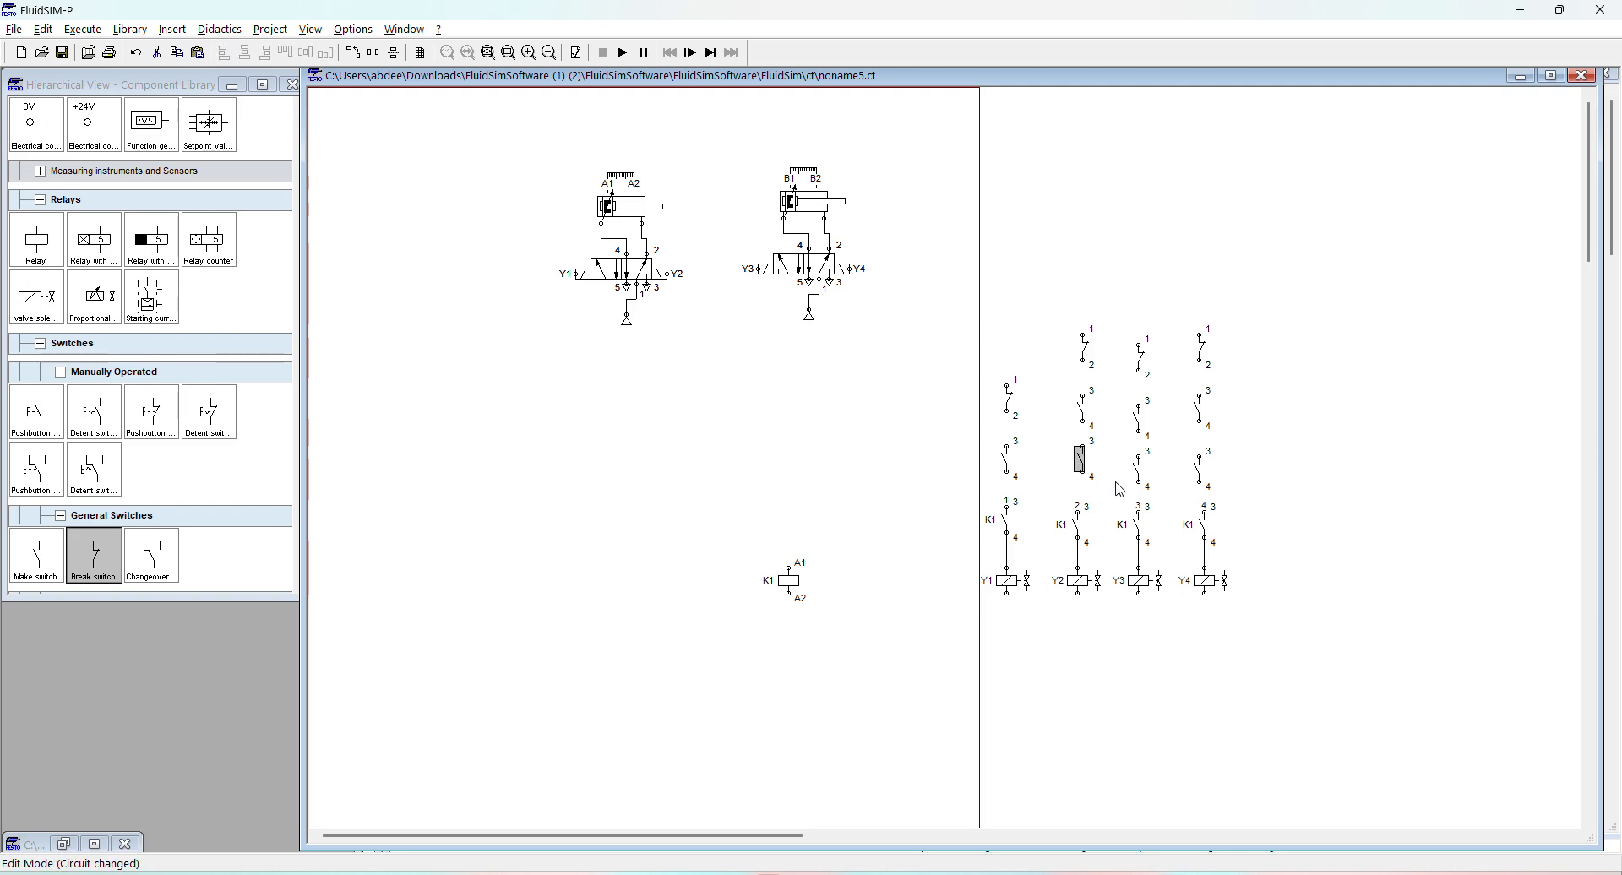
Step: Delete the extra make switches in the Y2, Y3 and Y4 branches and move the switch pairs down above their K1 contacts
{"action": "left_click_drag", "start_coordinate": [1049, 291], "coordinate": [1278, 475]}
{"action": "left_click_drag", "start_coordinate": [1199, 411], "coordinate": [1198, 446]}
{"action": "left_click", "coordinate": [1267, 449]}
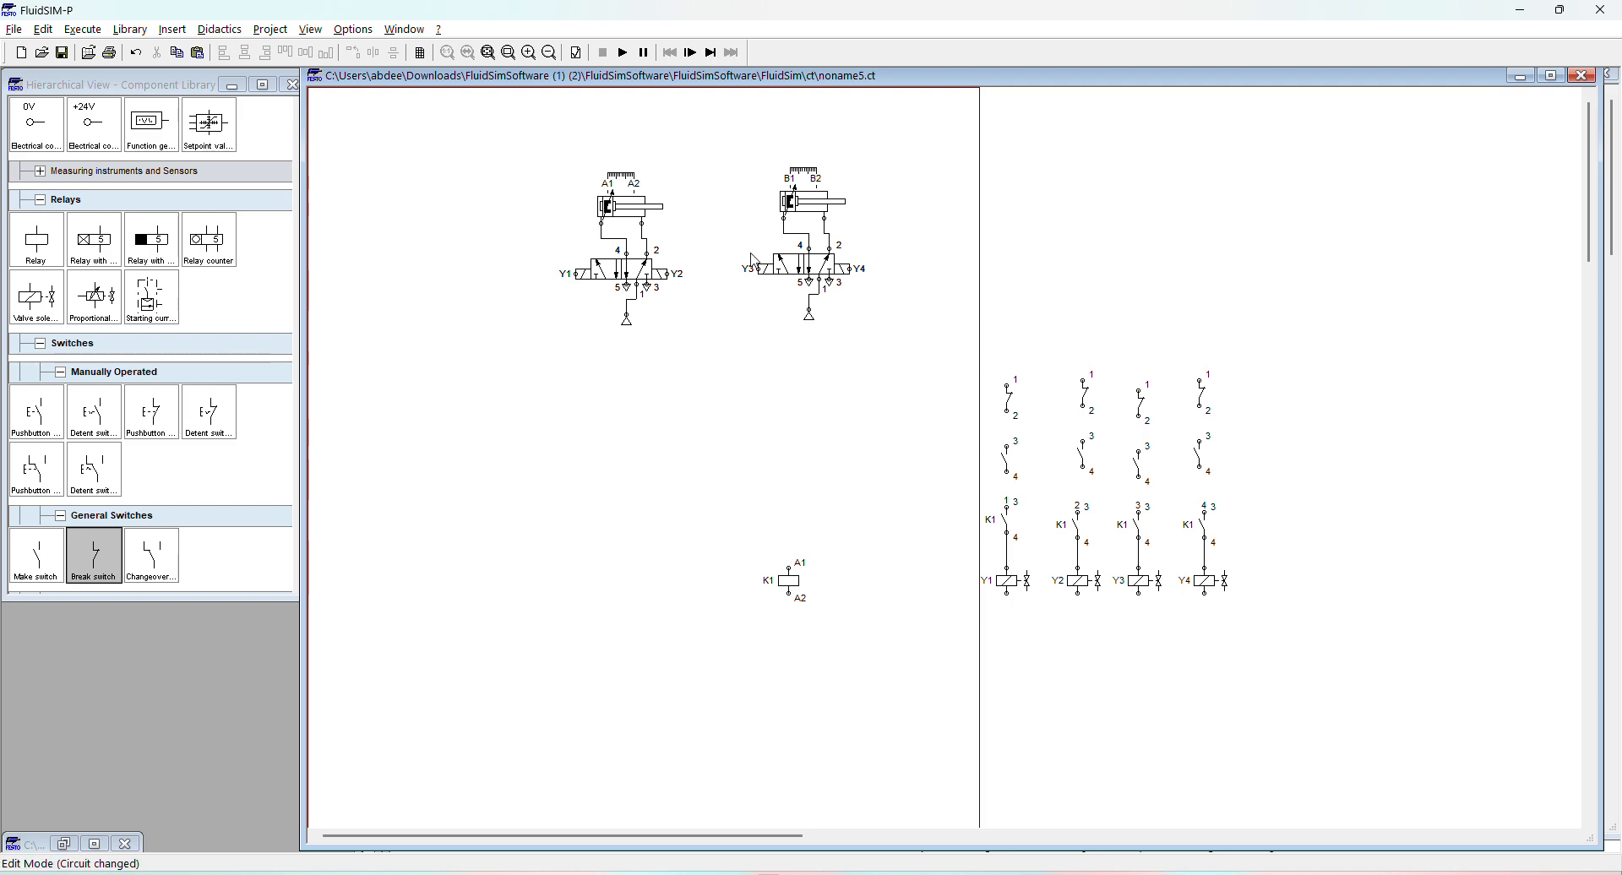
Step: Check the A+ B+ A- B- sequence slide in PowerPoint, and label the make switch in the Y1 branch B1
{"action": "mouse_move", "coordinate": [824, 207]}
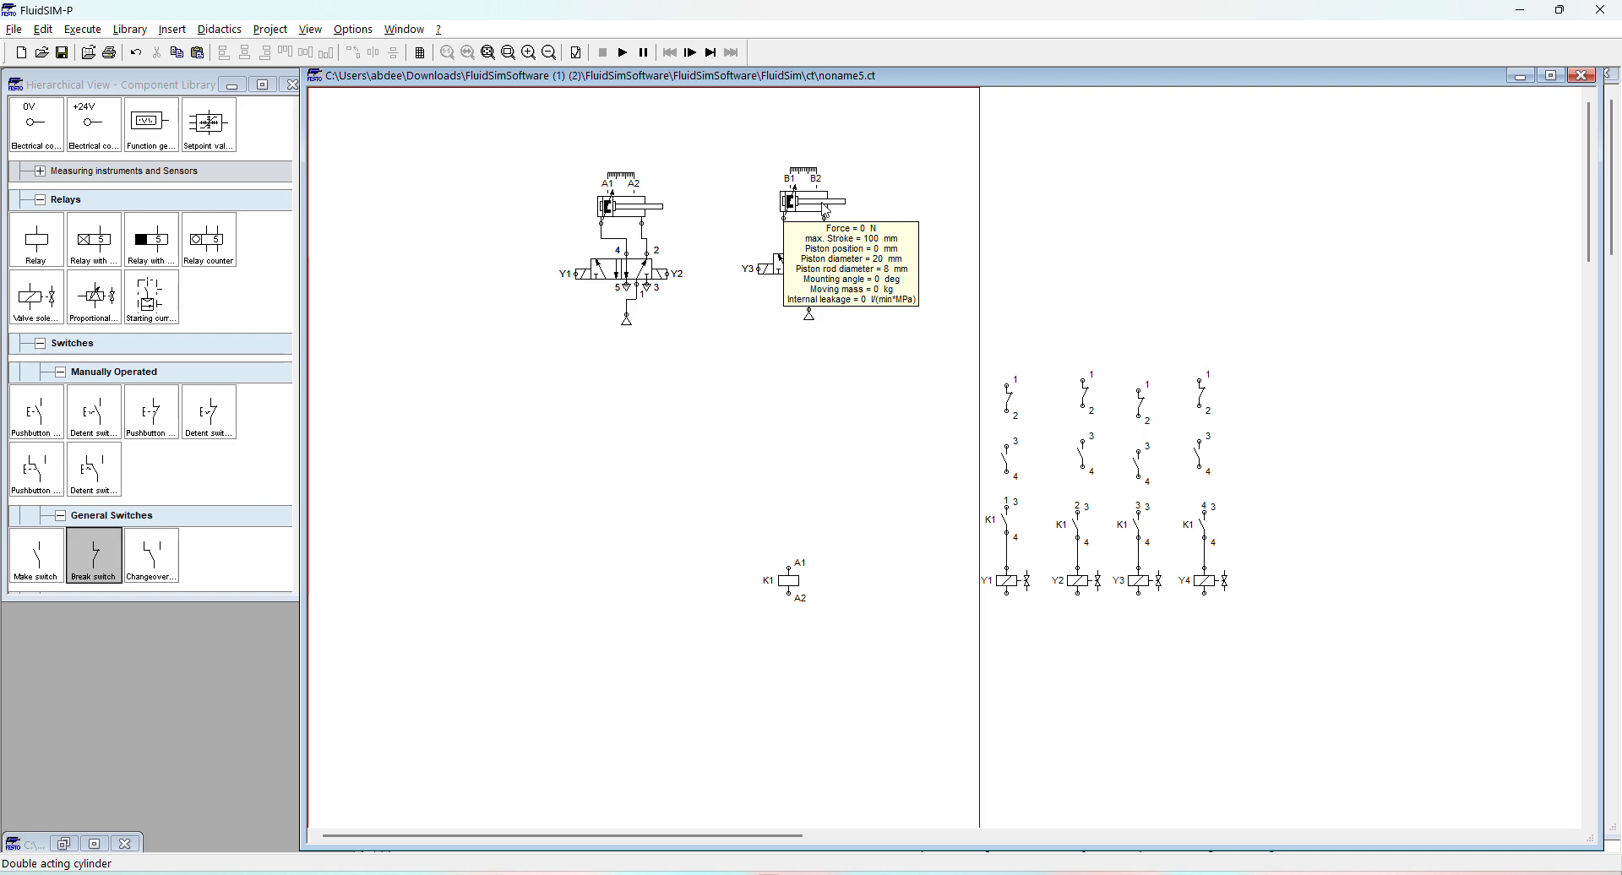
{"action": "key", "text": "alt+Tab"}
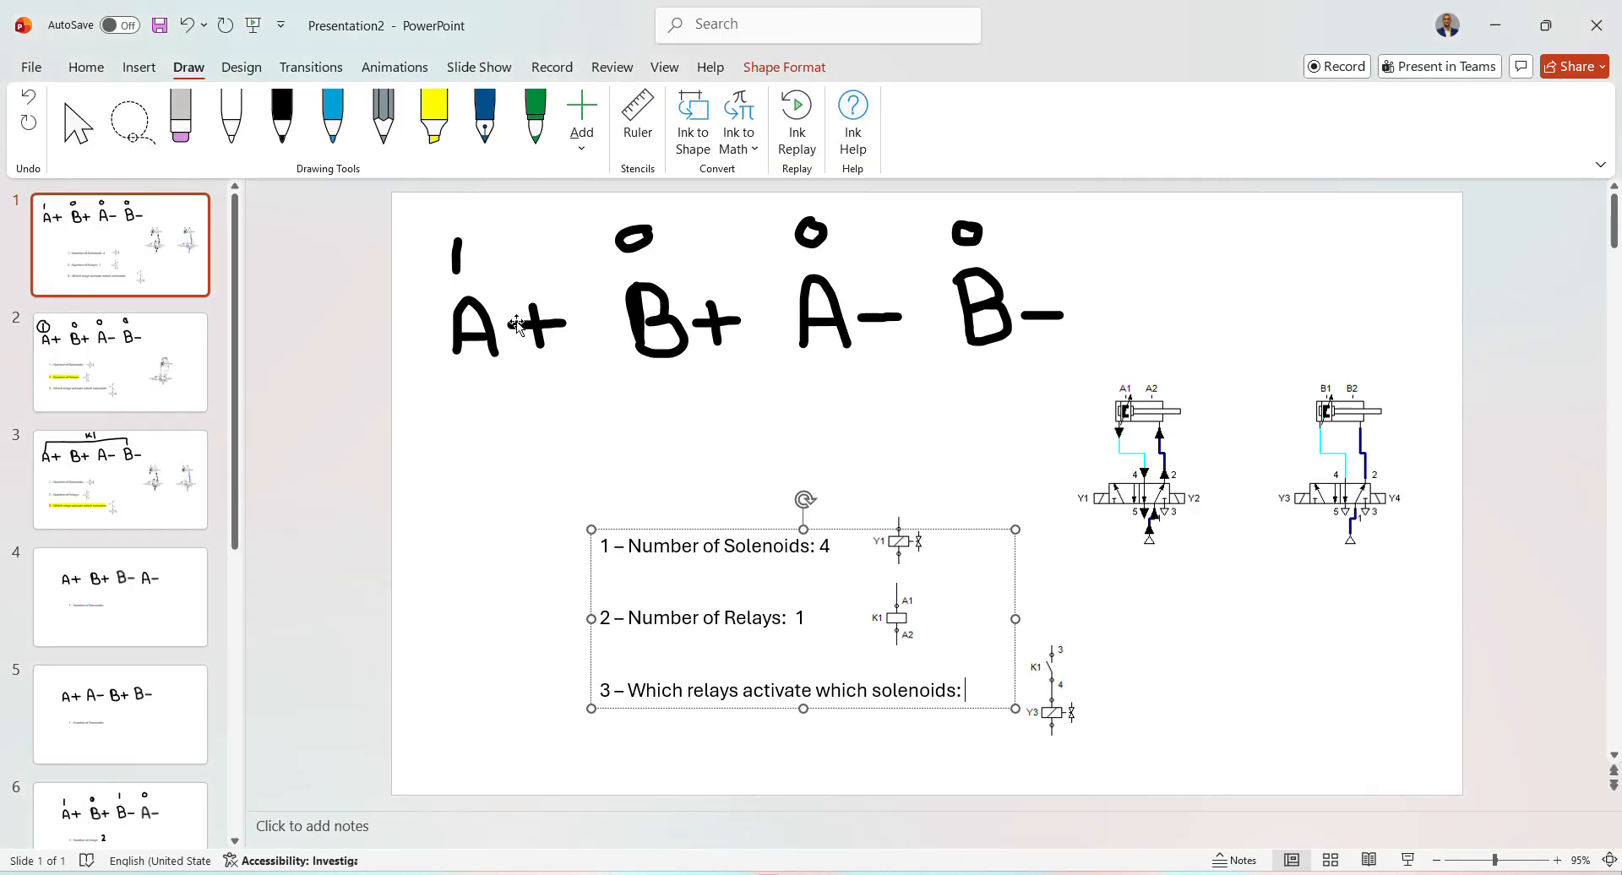
{"action": "key", "text": "alt+Tab"}
{"action": "double_click", "coordinate": [1005, 459]}
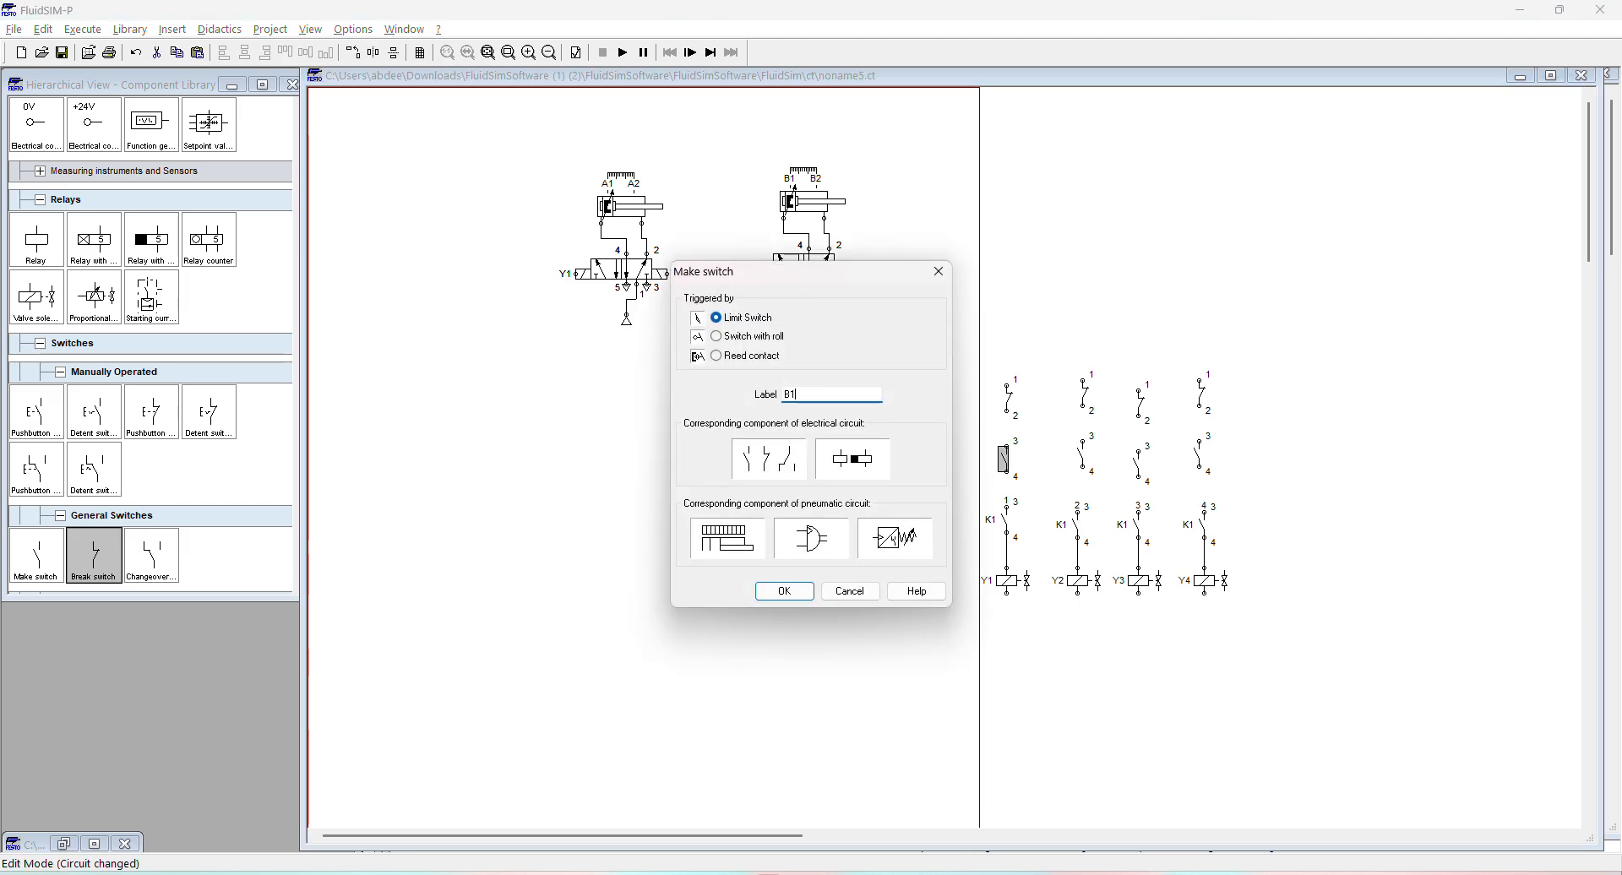
{"action": "key", "text": "Return"}
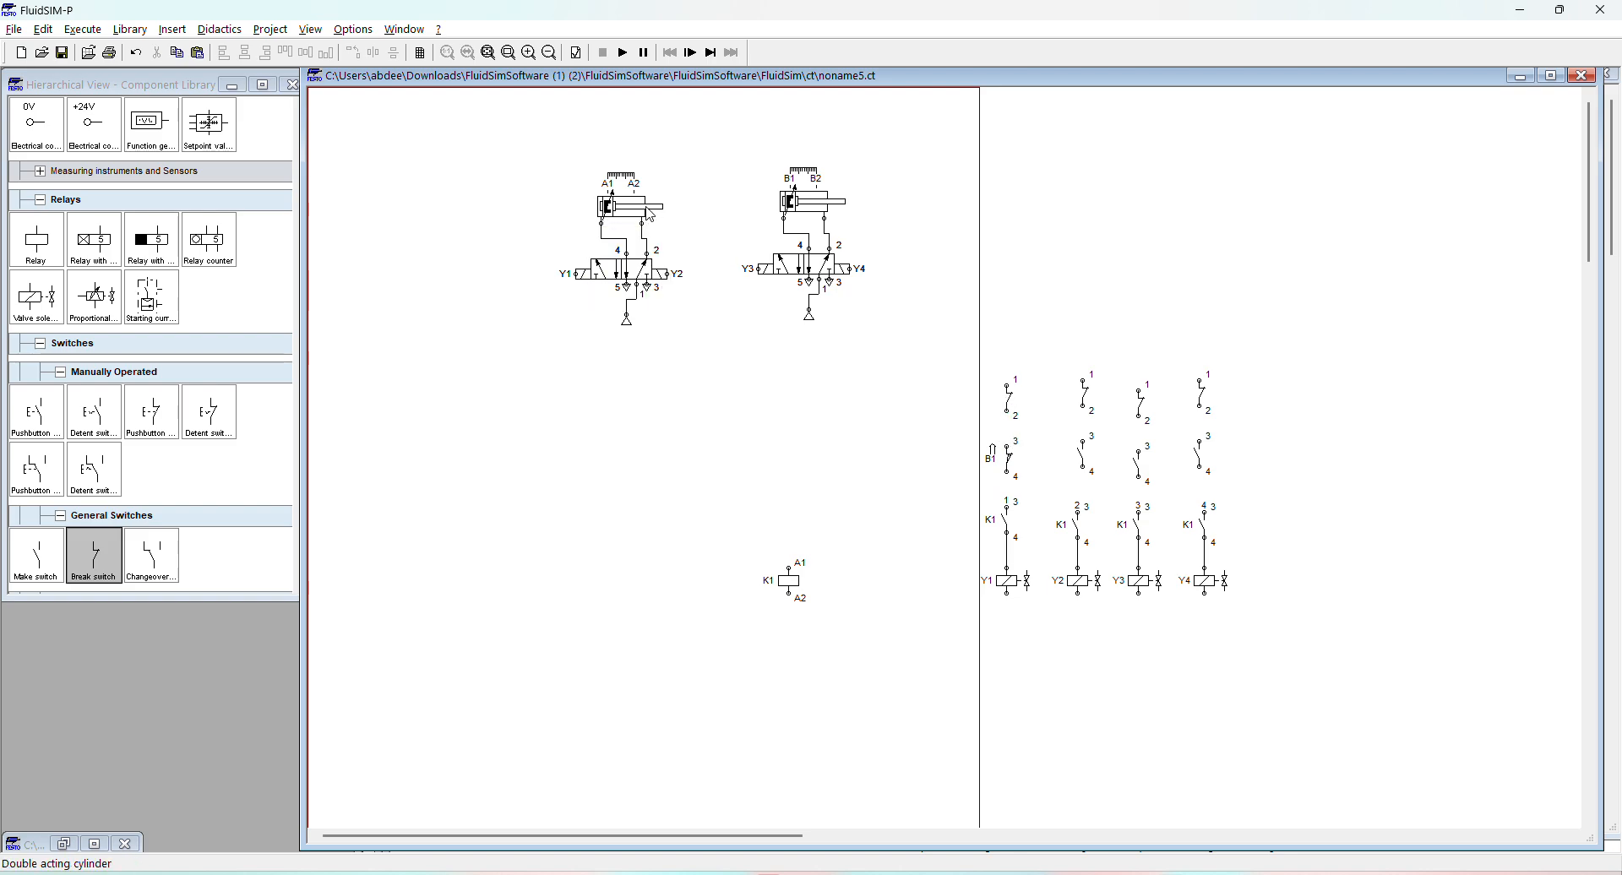
Step: Label the Y1 branch's break switch A2 and wire both limit switches in series down to the K1 contact
{"action": "mouse_move", "coordinate": [608, 218]}
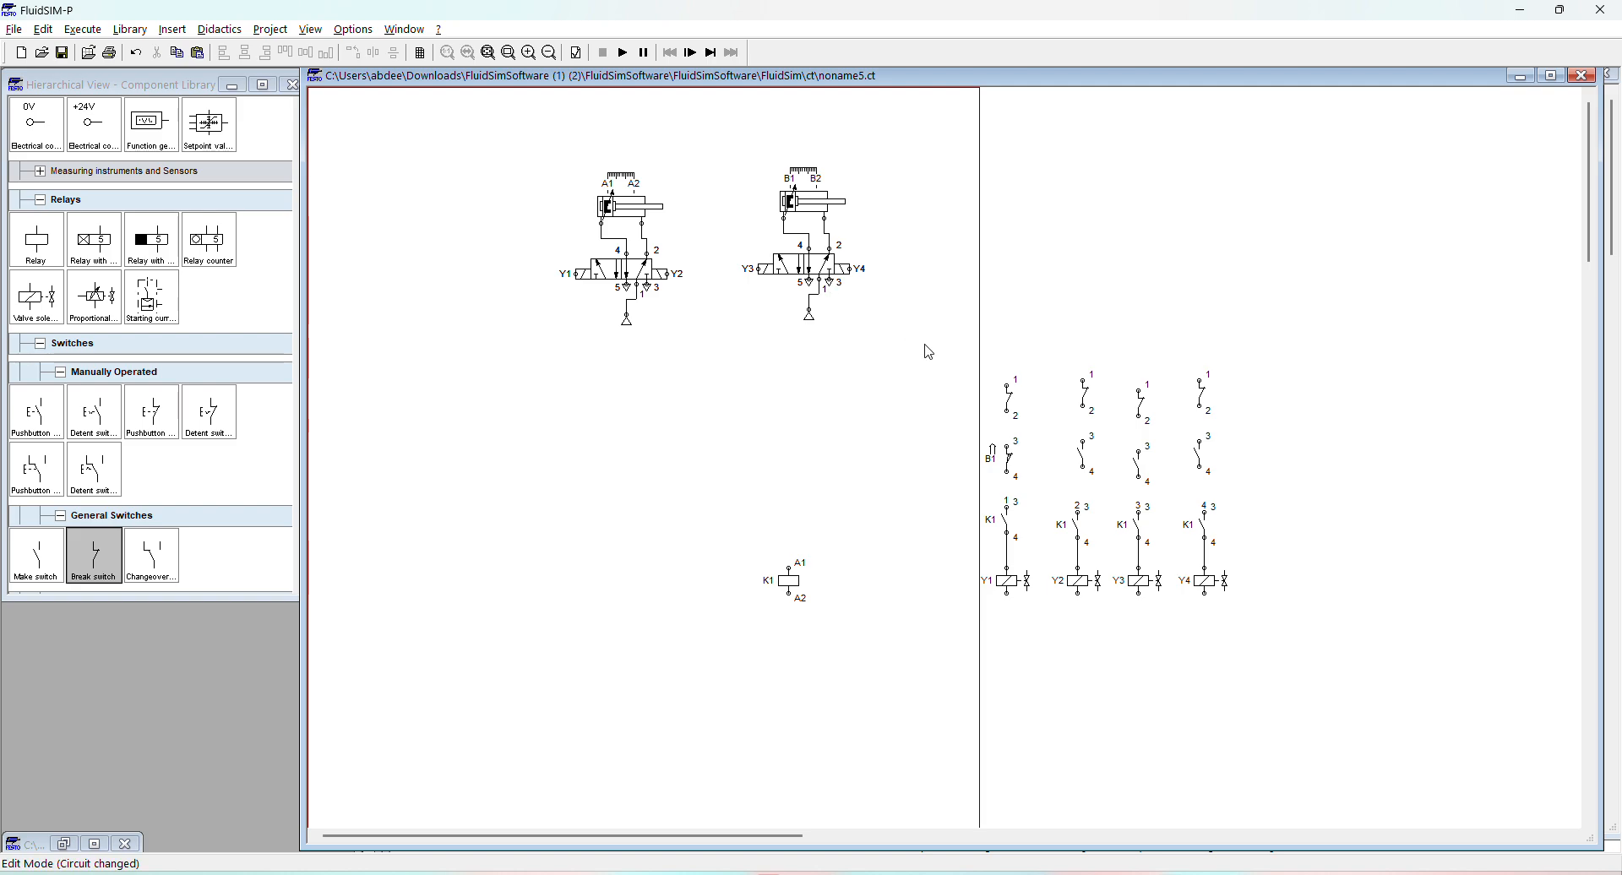
{"action": "double_click", "coordinate": [1008, 403]}
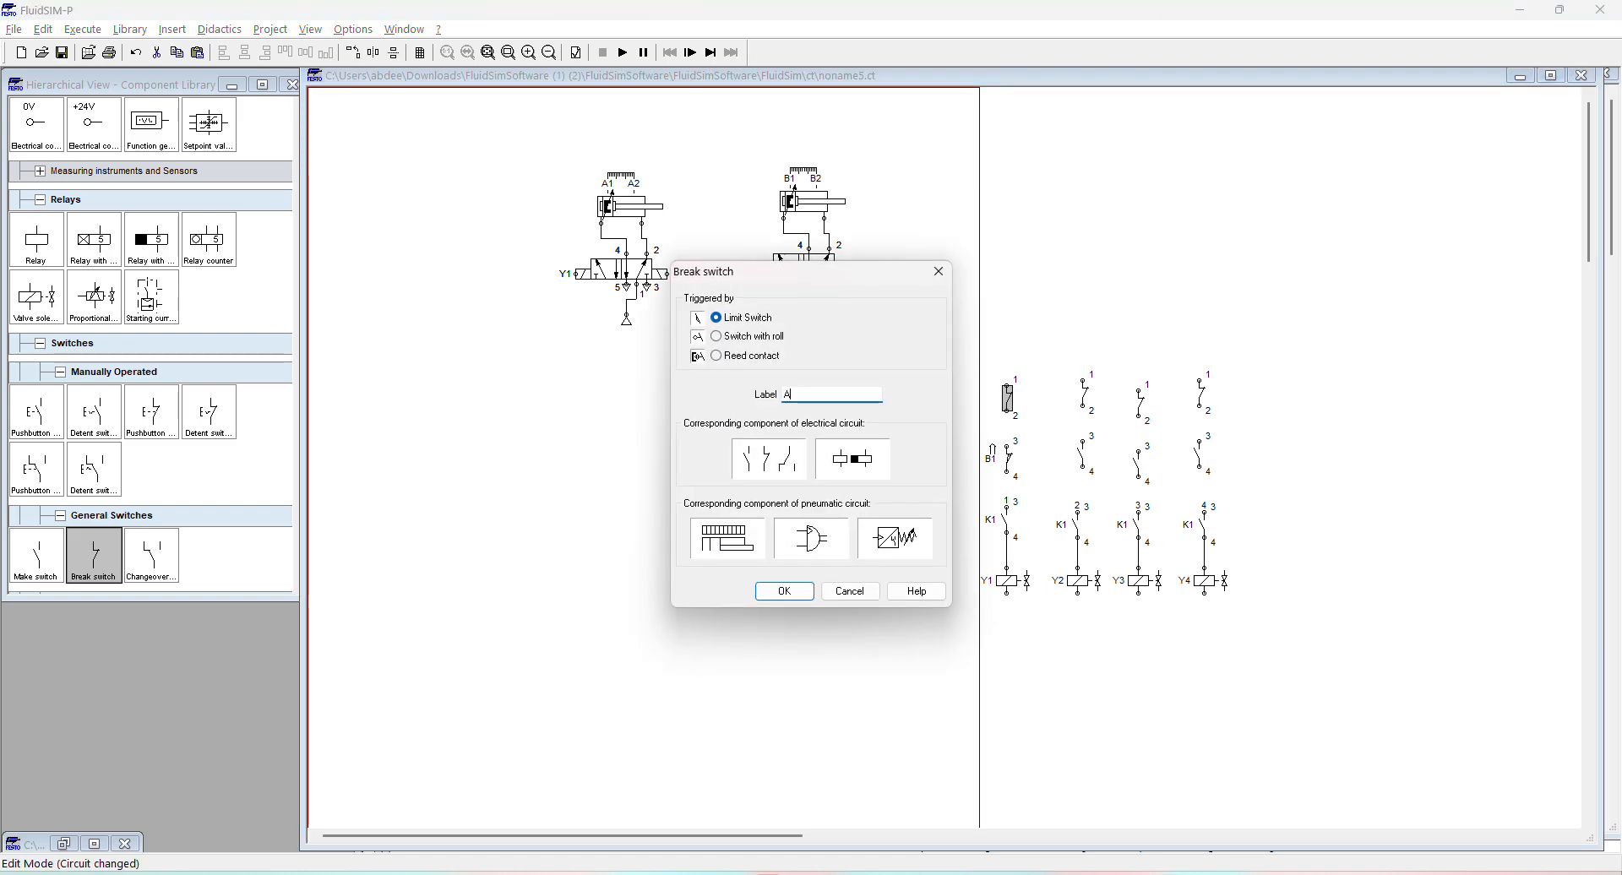
{"action": "type", "text": "A2"}
{"action": "key", "text": "Return"}
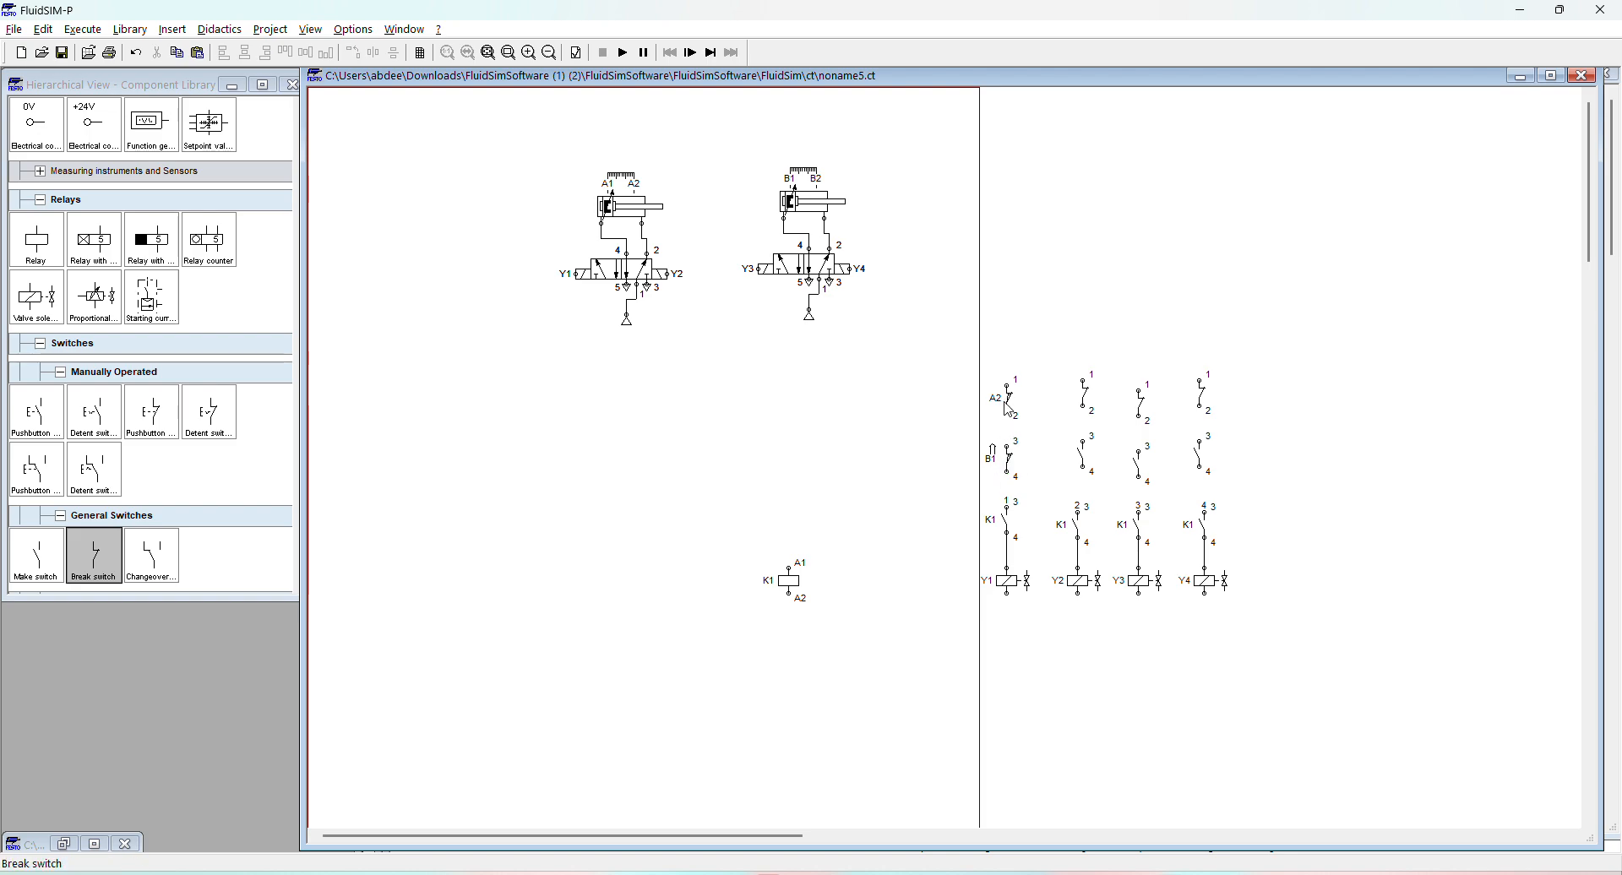
{"action": "mouse_move", "coordinate": [644, 208]}
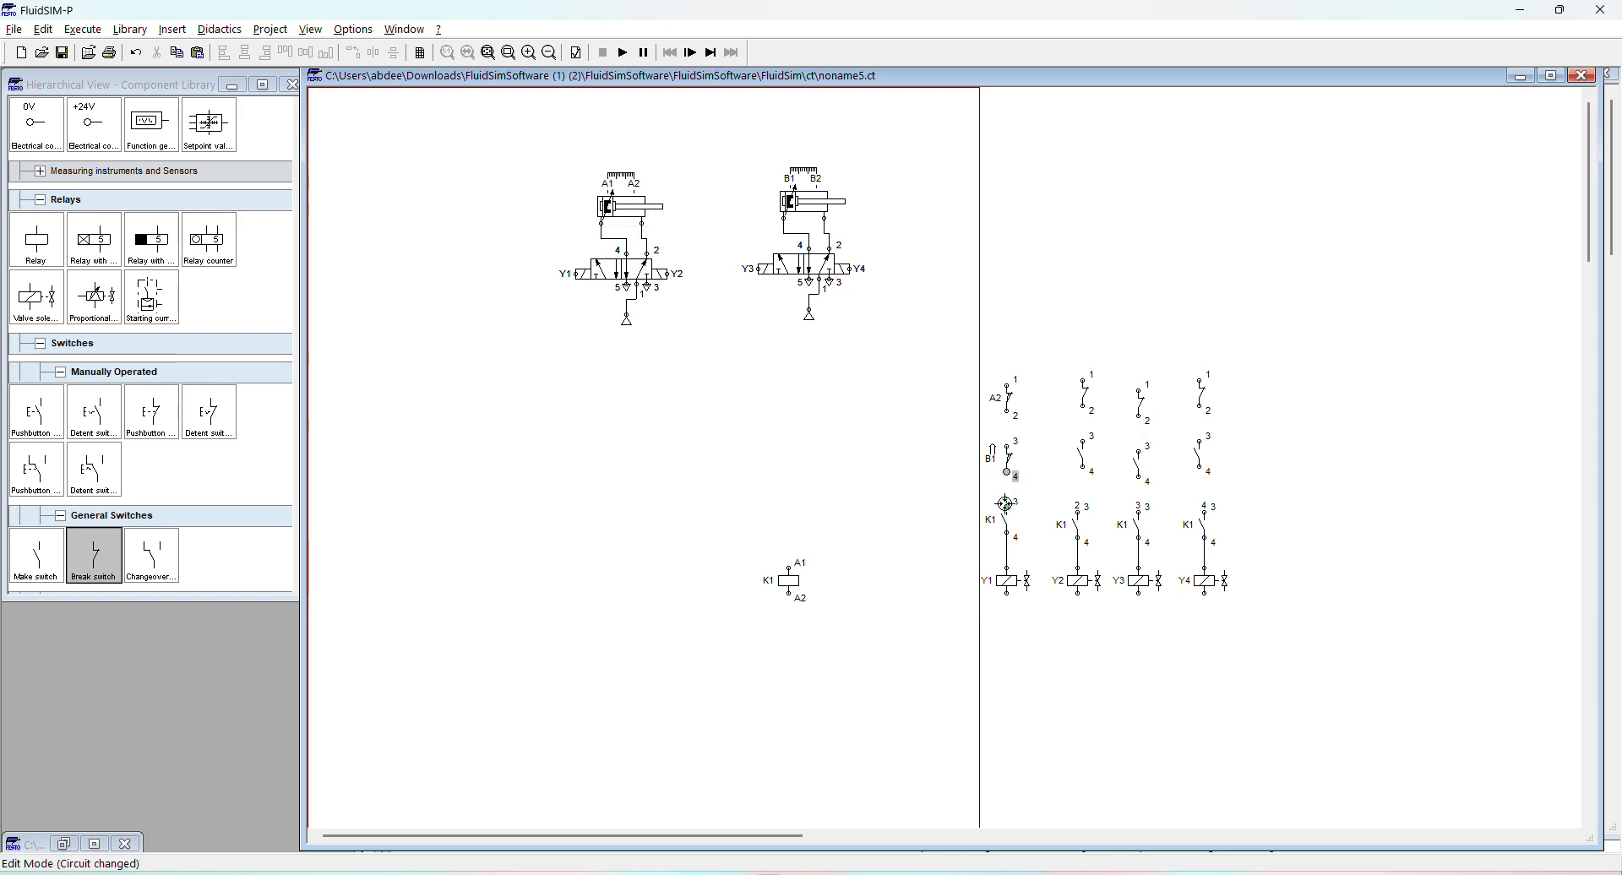
{"action": "left_click_drag", "start_coordinate": [1006, 408], "coordinate": [1007, 444]}
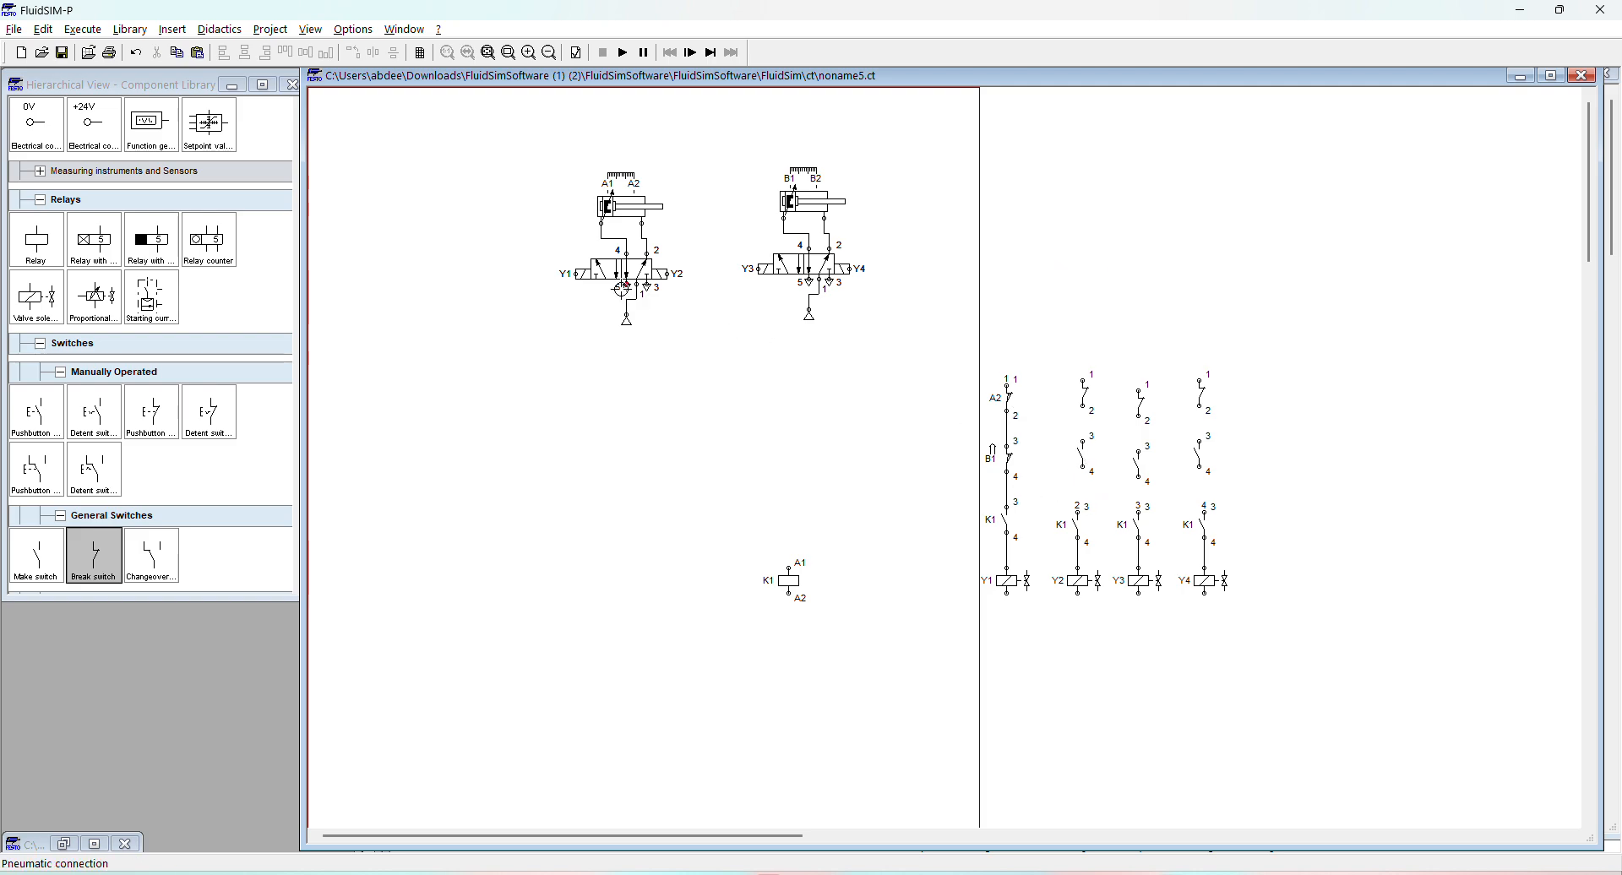
Step: Label the Y3 branch's make switch A2 and wire it between the break switch above and the K1 contact below
{"action": "key", "text": "alt+Tab"}
{"action": "key", "text": "alt+Tab"}
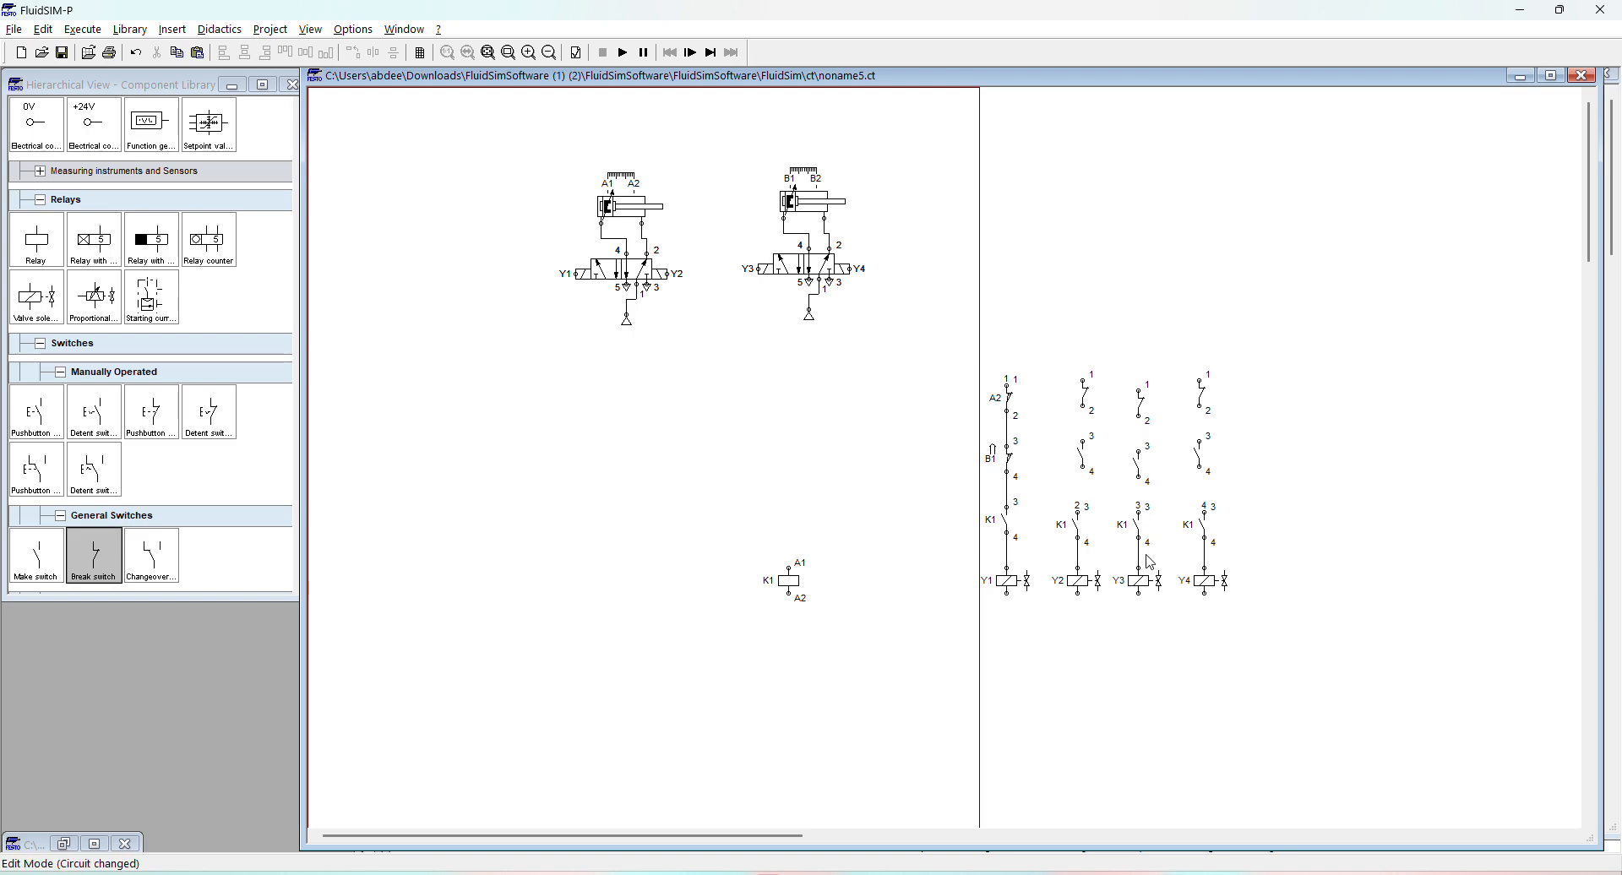
{"action": "double_click", "coordinate": [1140, 469]}
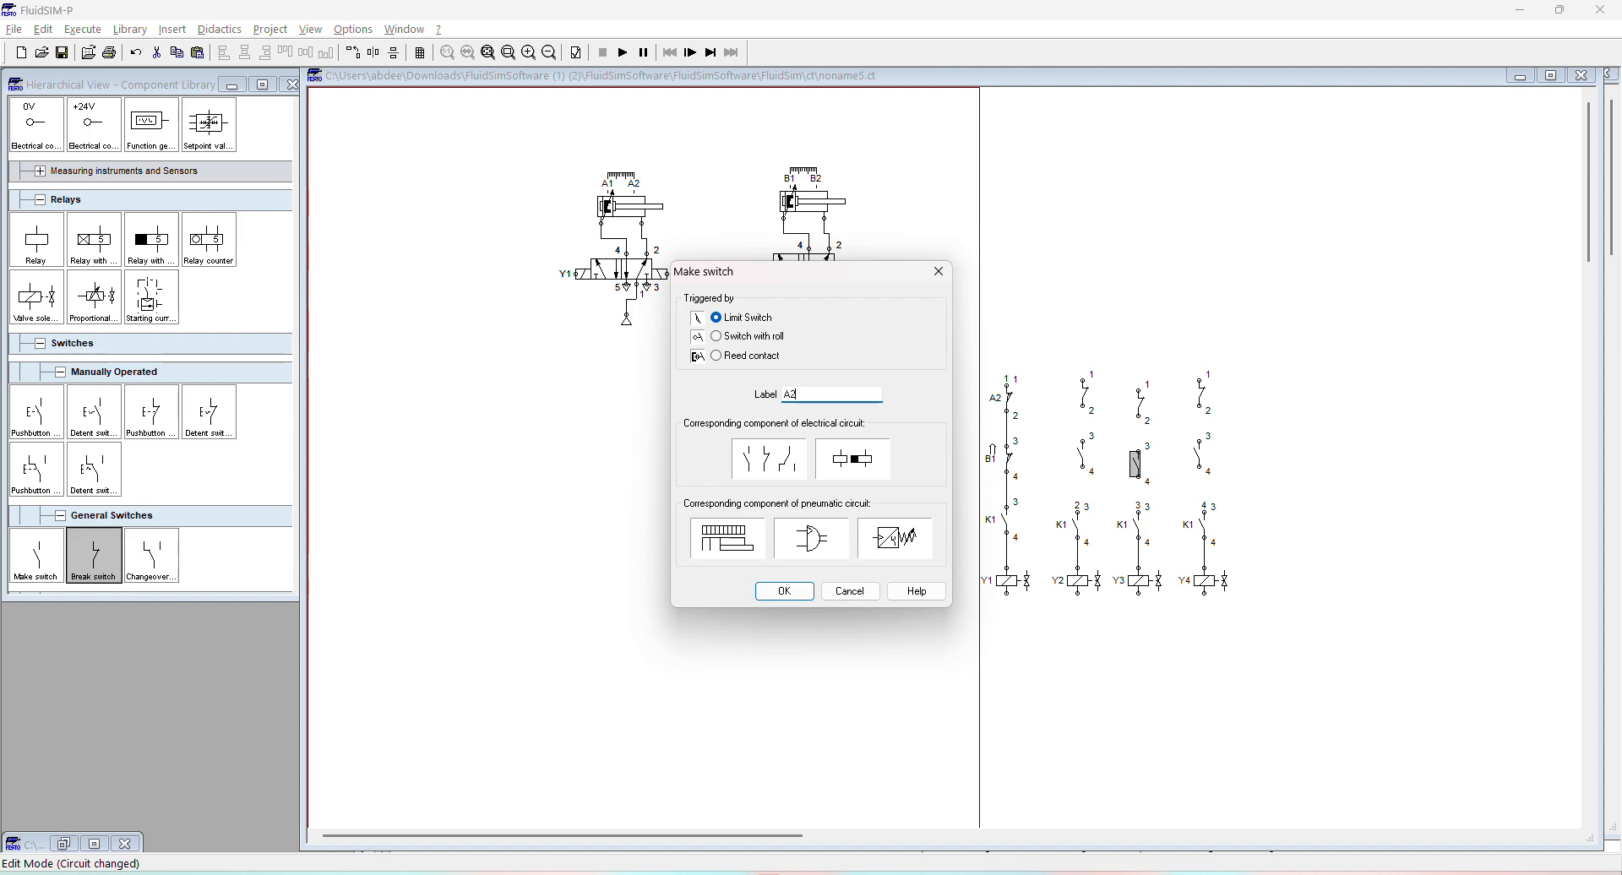
{"action": "key", "text": "Return"}
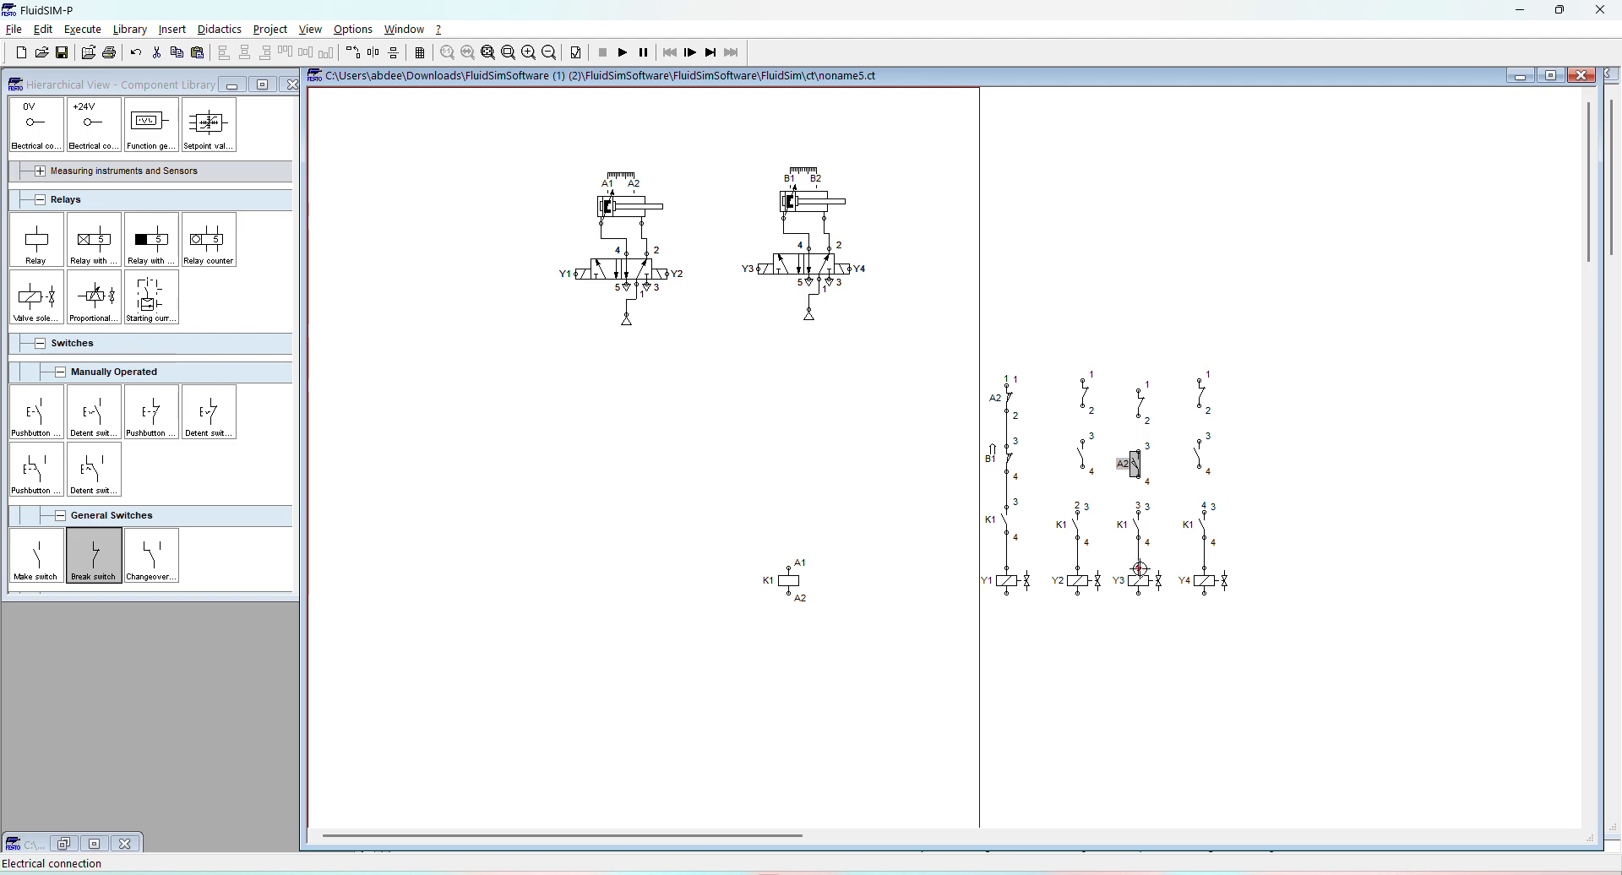
{"action": "left_click_drag", "start_coordinate": [1139, 478], "coordinate": [1139, 510]}
{"action": "left_click_drag", "start_coordinate": [1141, 416], "coordinate": [1142, 446]}
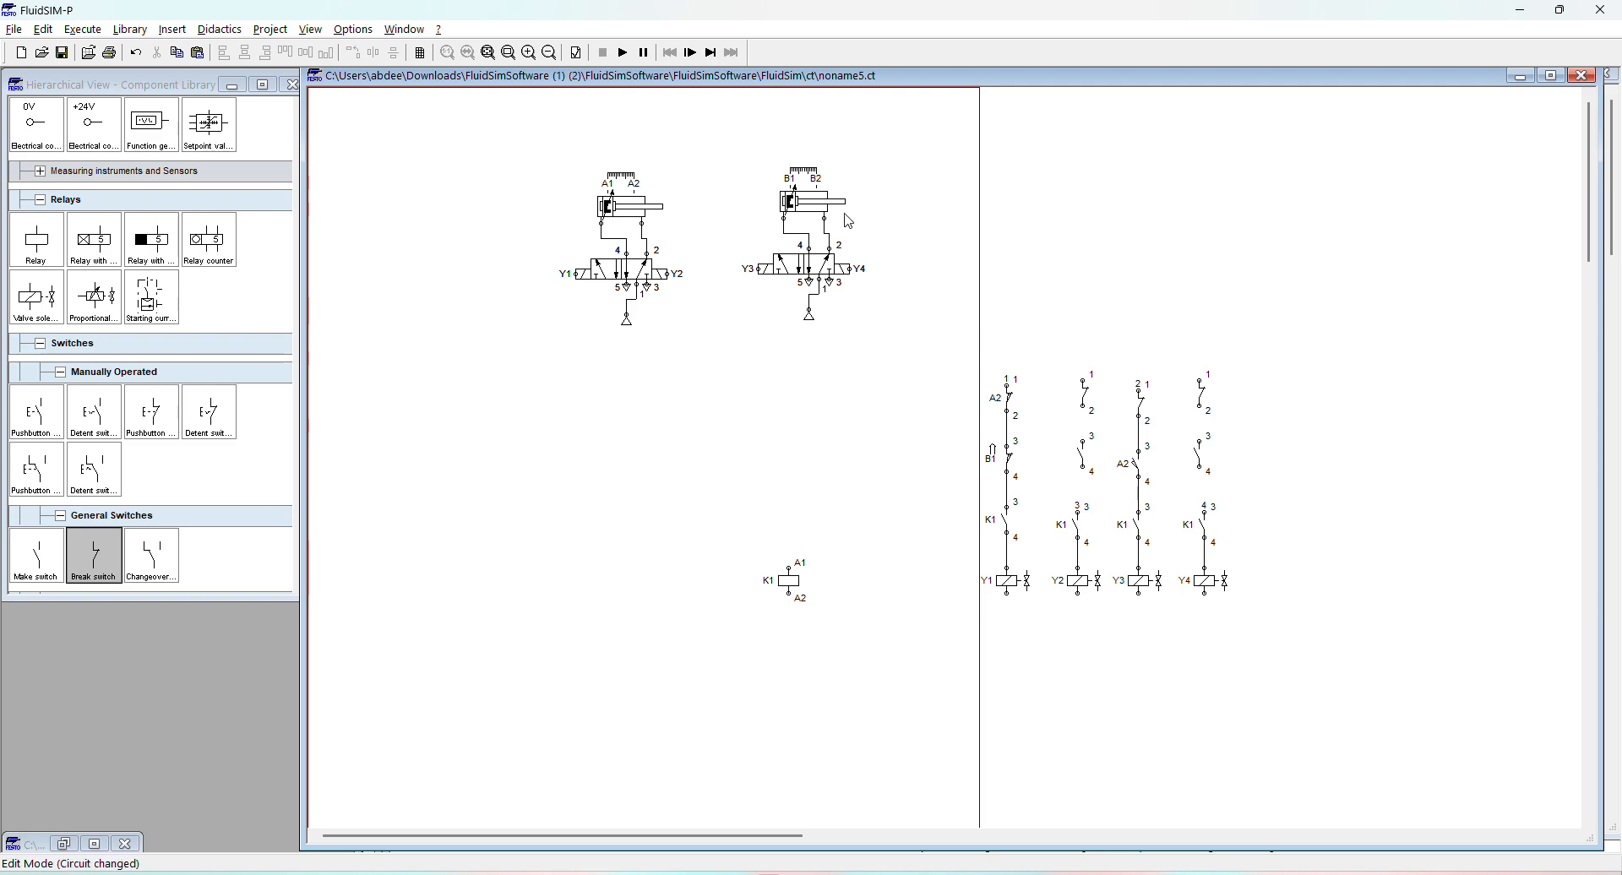
Step: Label the break switch in the Y3 branch B2
{"action": "mouse_move", "coordinate": [795, 204]}
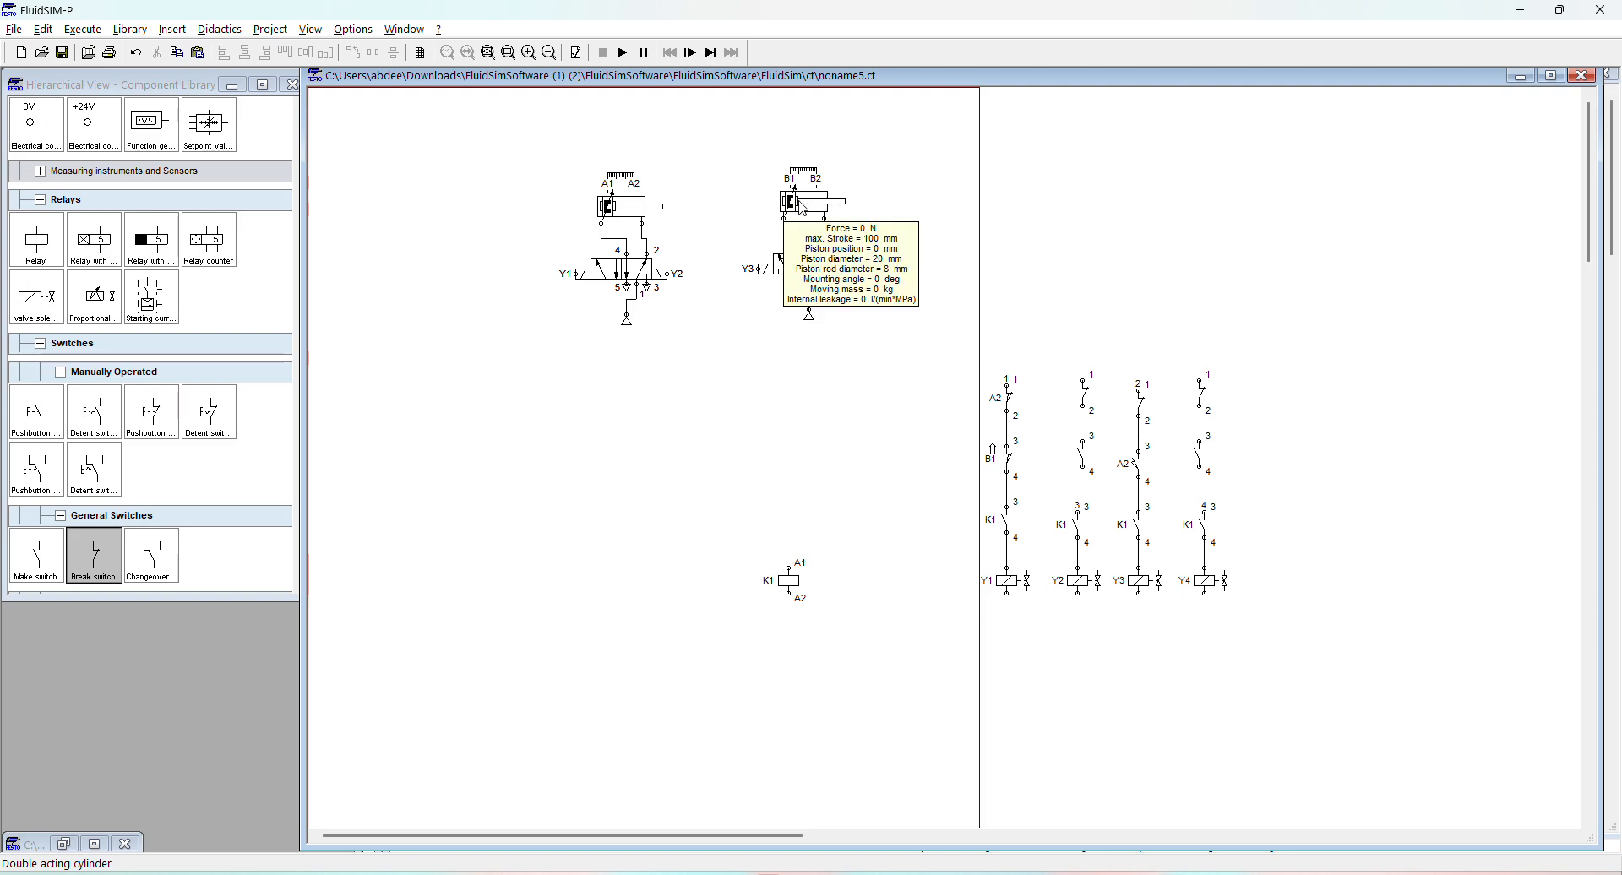
{"action": "double_click", "coordinate": [1139, 411]}
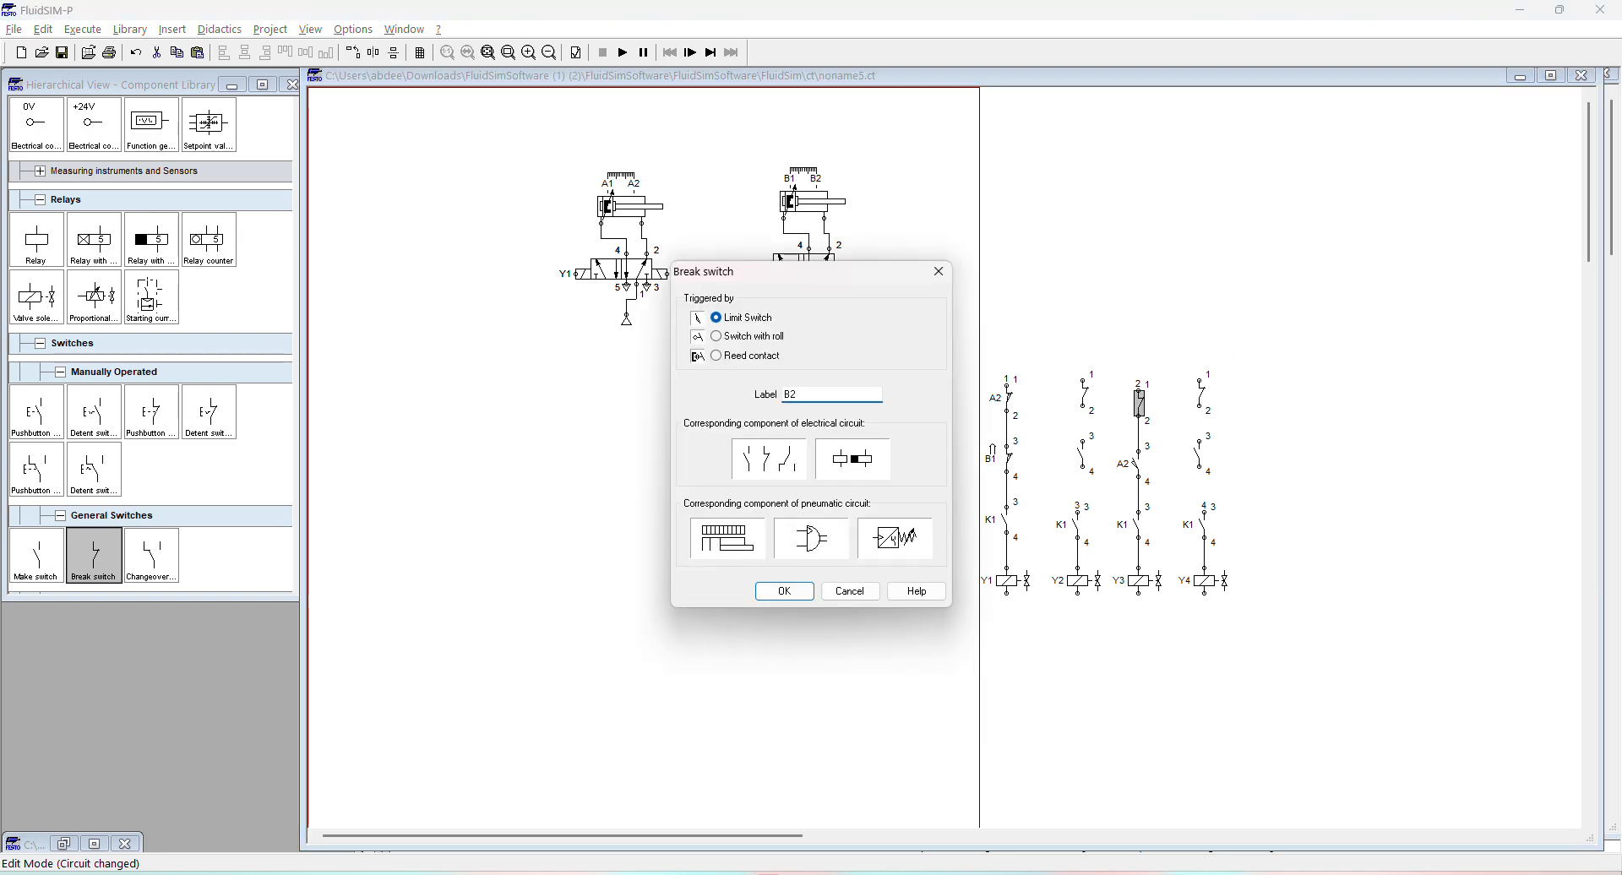
{"action": "key", "text": "Return"}
{"action": "left_click", "coordinate": [1143, 327]}
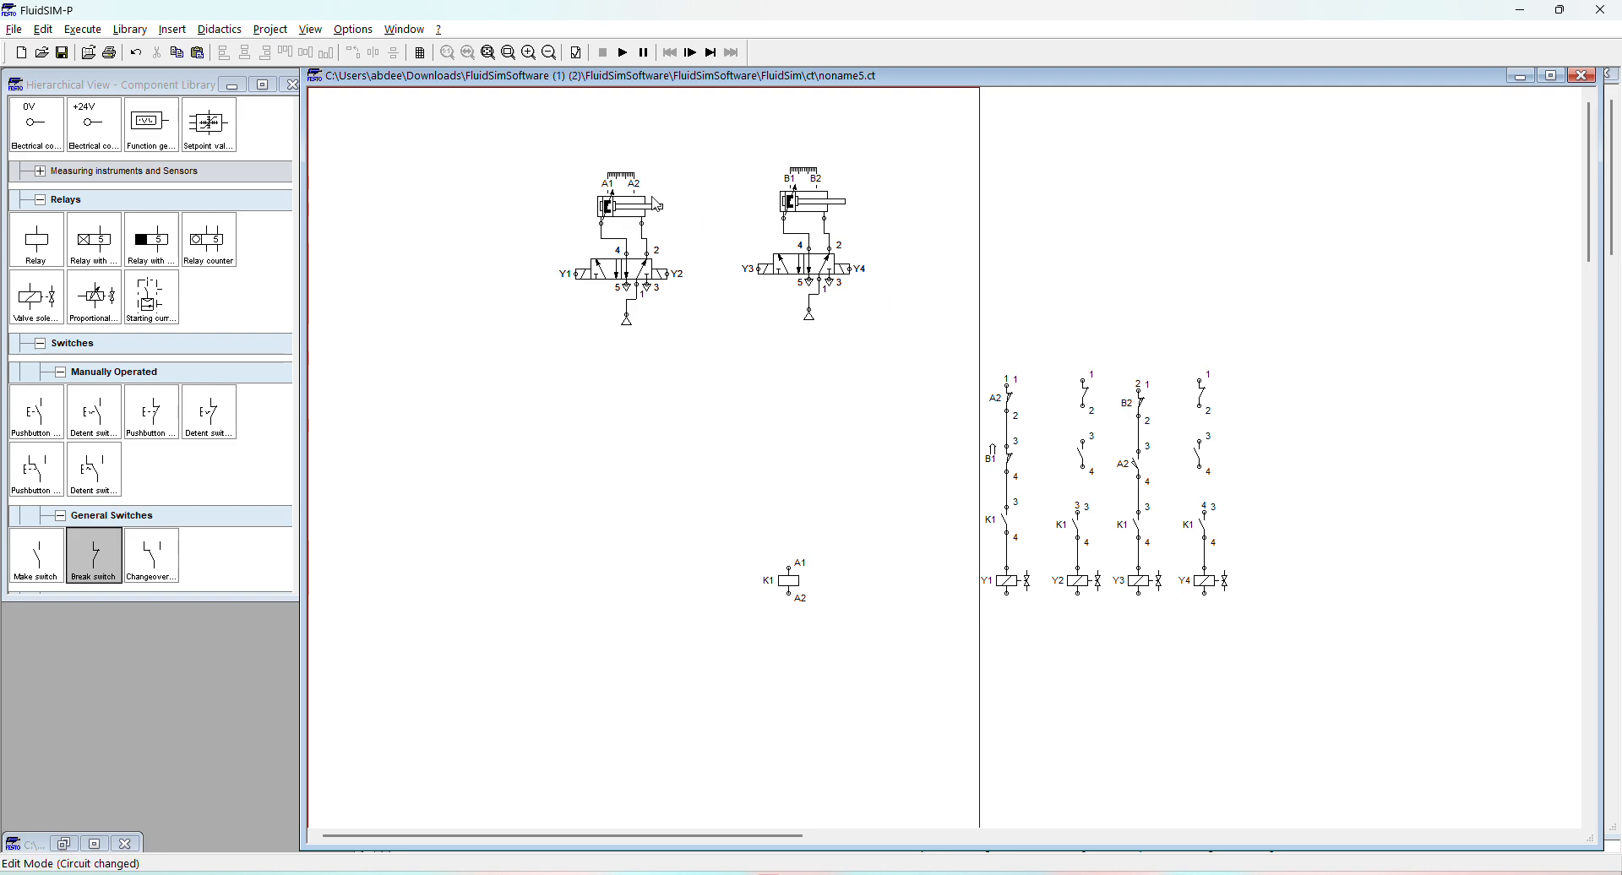
Step: Examine the A- step on the PowerPoint sequence slide and the matching Y2 branch in the FluidSIM circuit
{"action": "mouse_move", "coordinate": [625, 214]}
{"action": "scroll", "coordinate": [192, 490], "scroll_direction": "down", "scroll_amount": 3}
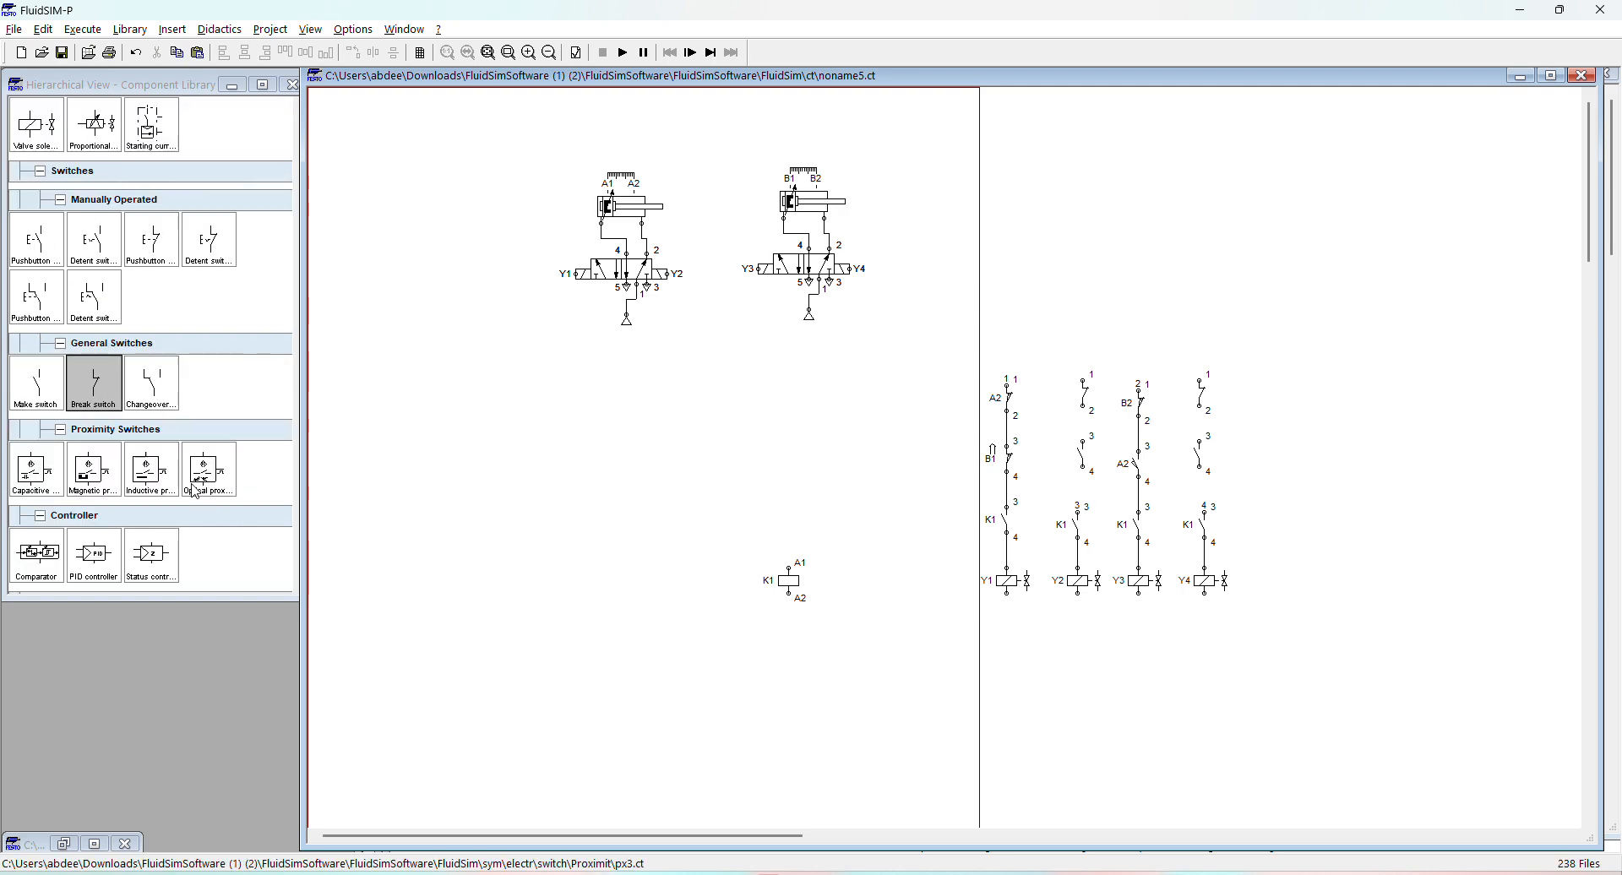
{"action": "scroll", "coordinate": [192, 490], "scroll_direction": "up", "scroll_amount": 2}
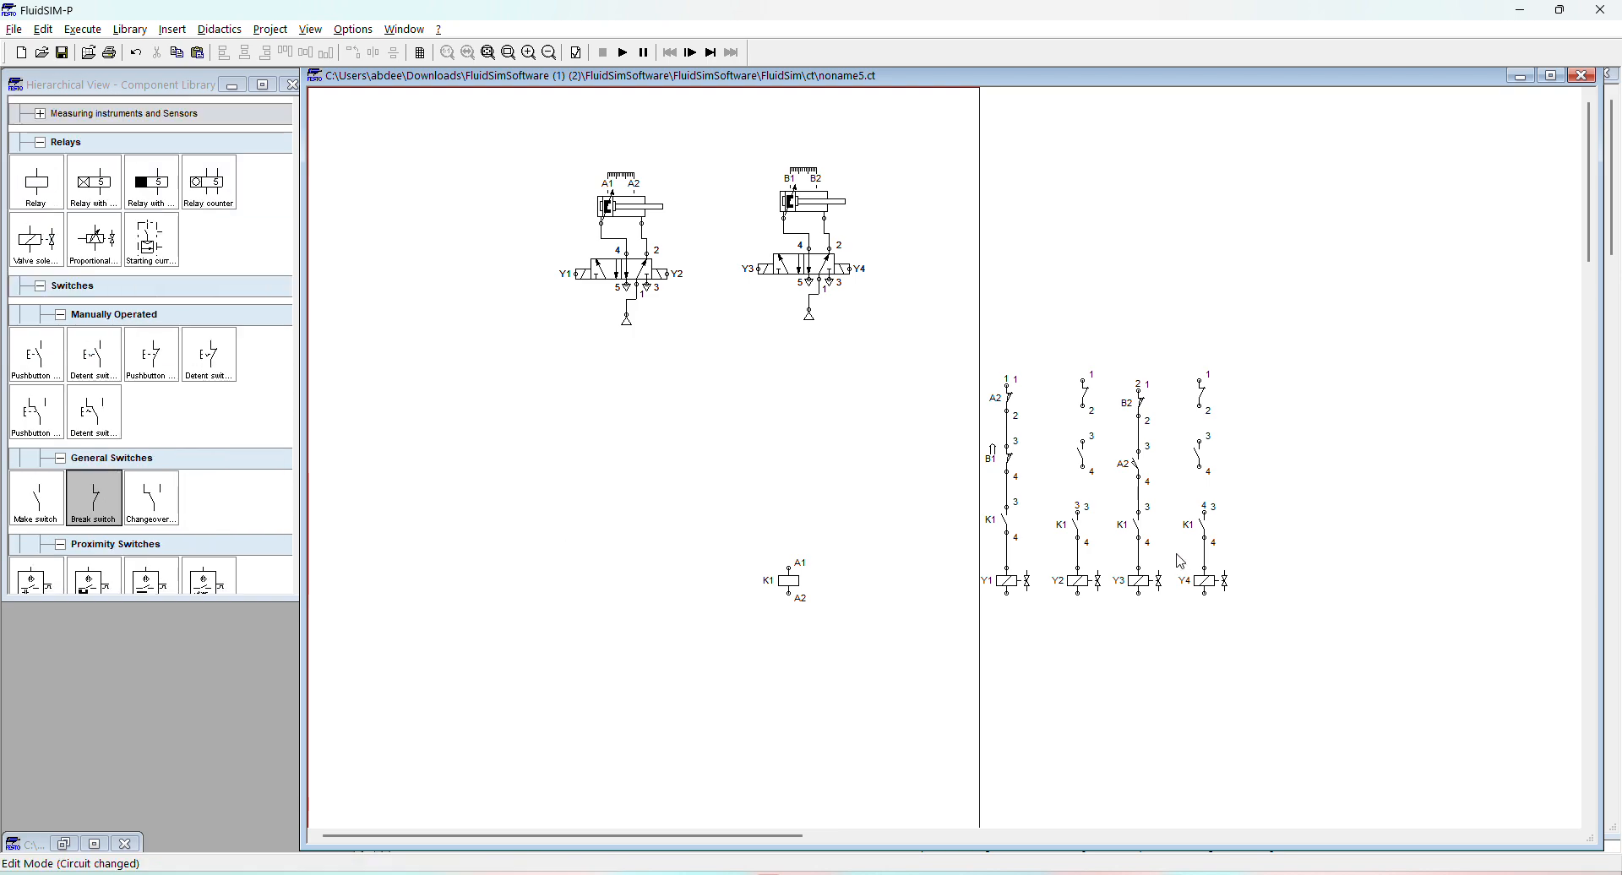
{"action": "key", "text": "alt+Tab"}
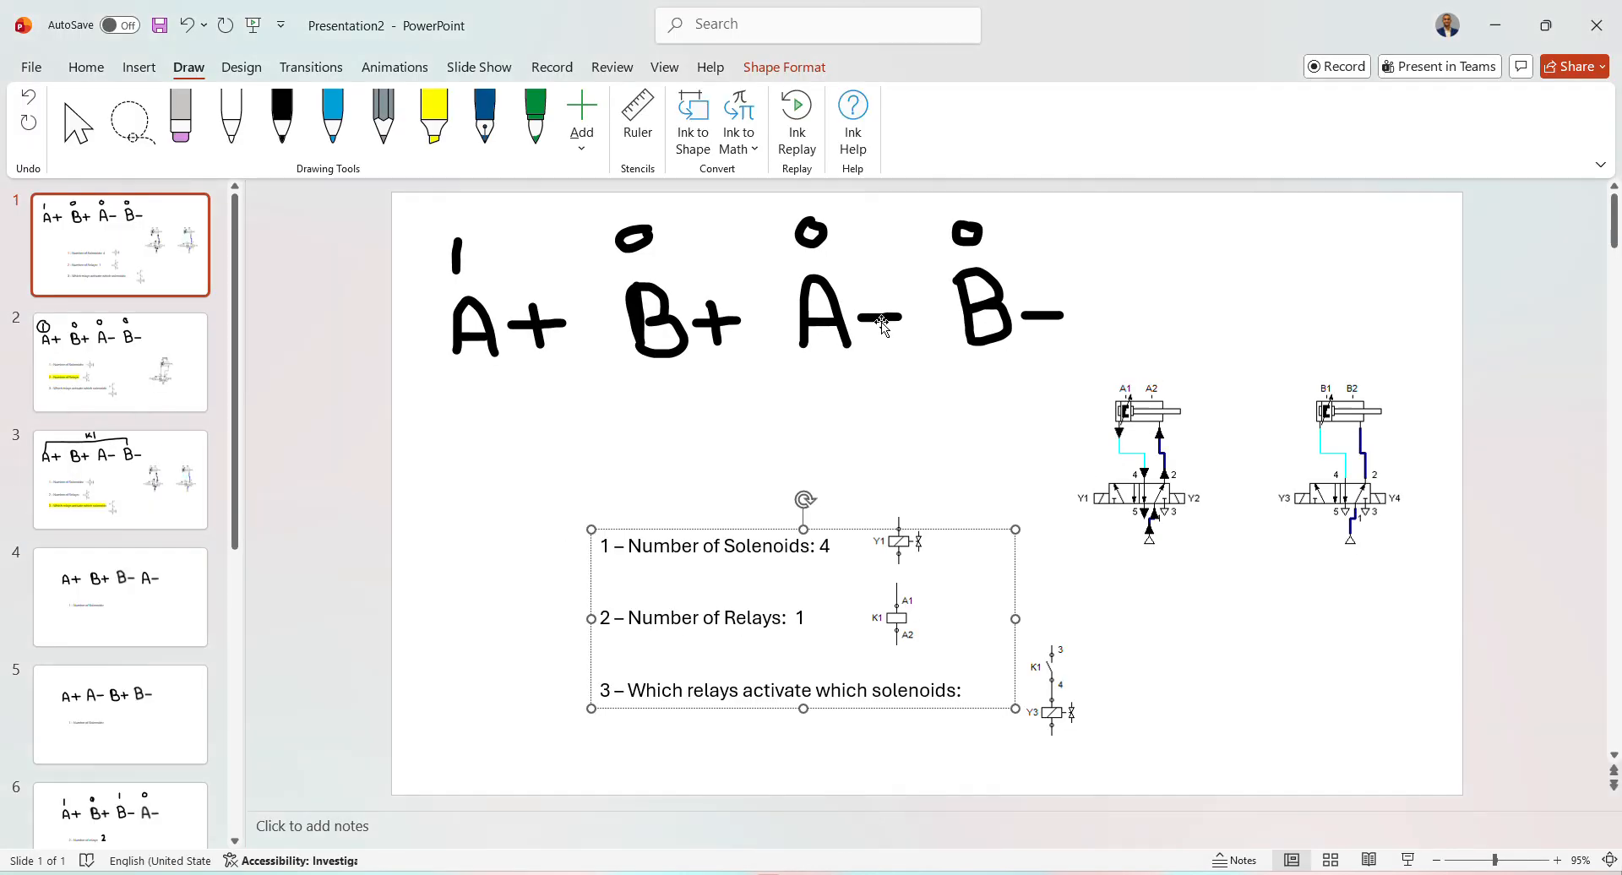
{"action": "key", "text": "alt+Tab"}
{"action": "key", "text": "alt+Tab"}
{"action": "key", "text": "alt+Tab"}
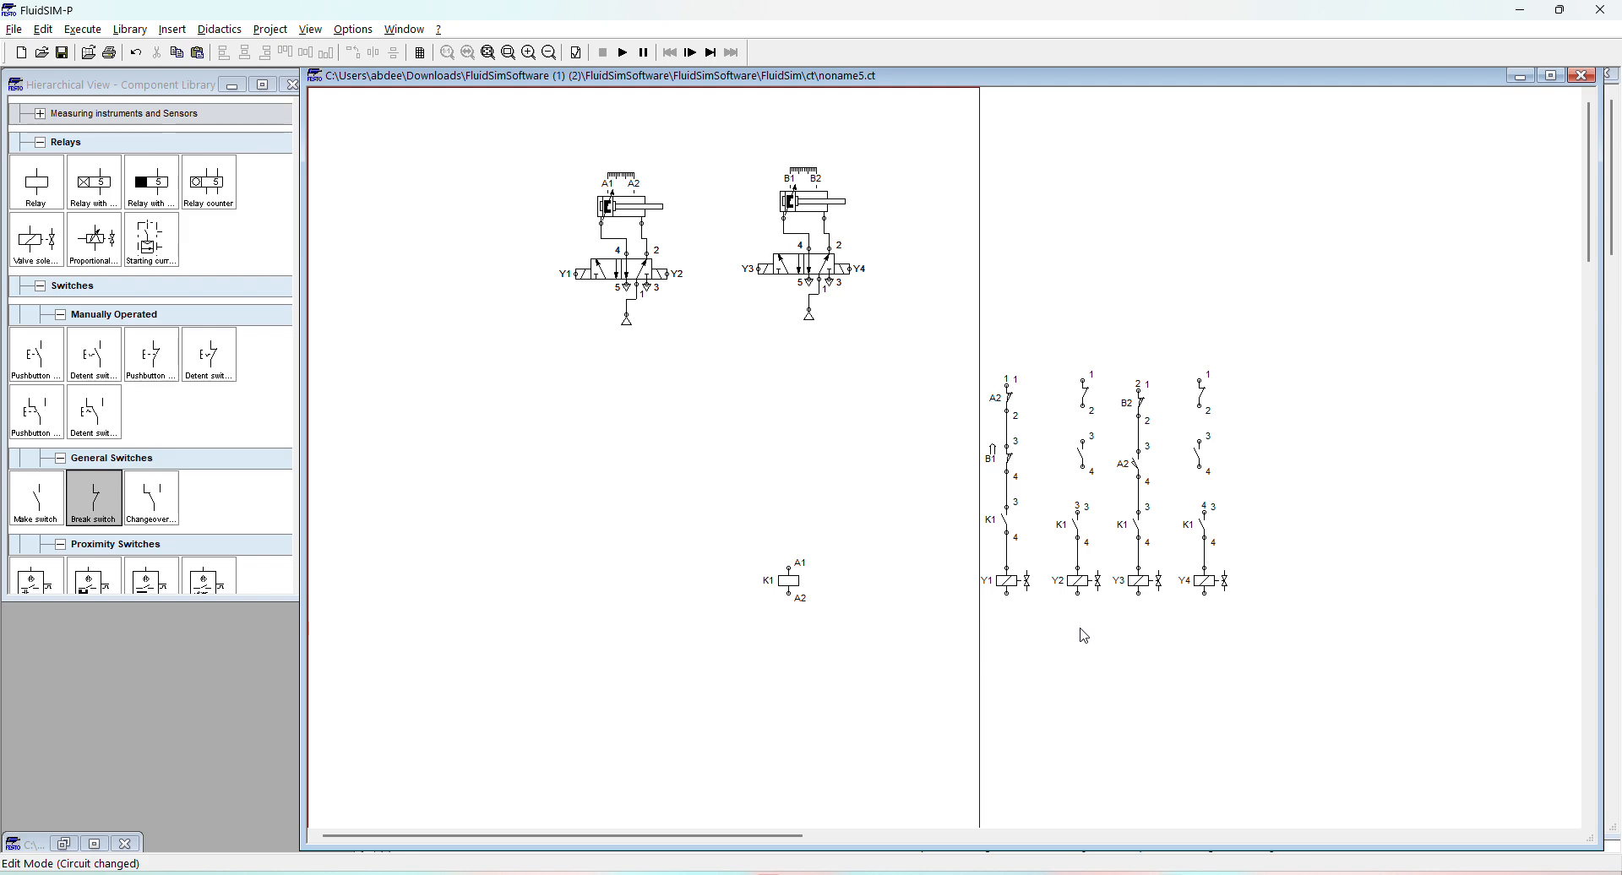
{"action": "left_click_drag", "start_coordinate": [1050, 615], "coordinate": [1113, 325]}
{"action": "left_click", "coordinate": [1117, 306]}
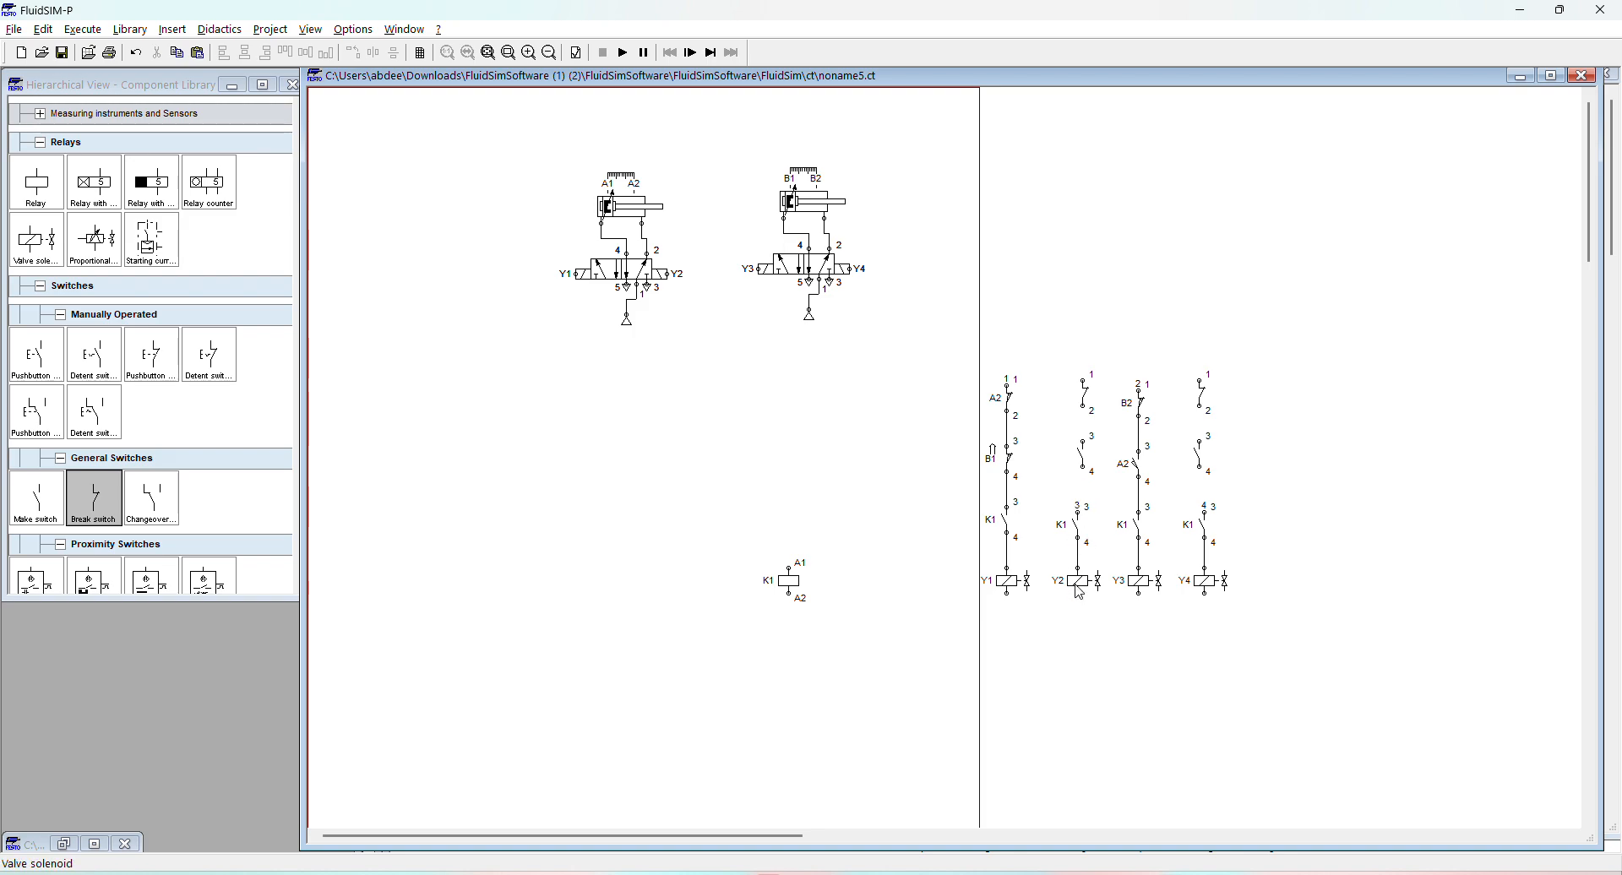
Step: Label the Y2 branch's make switch B2, wire it to the K1 contact and align it vertically above that contact
{"action": "double_click", "coordinate": [1087, 463]}
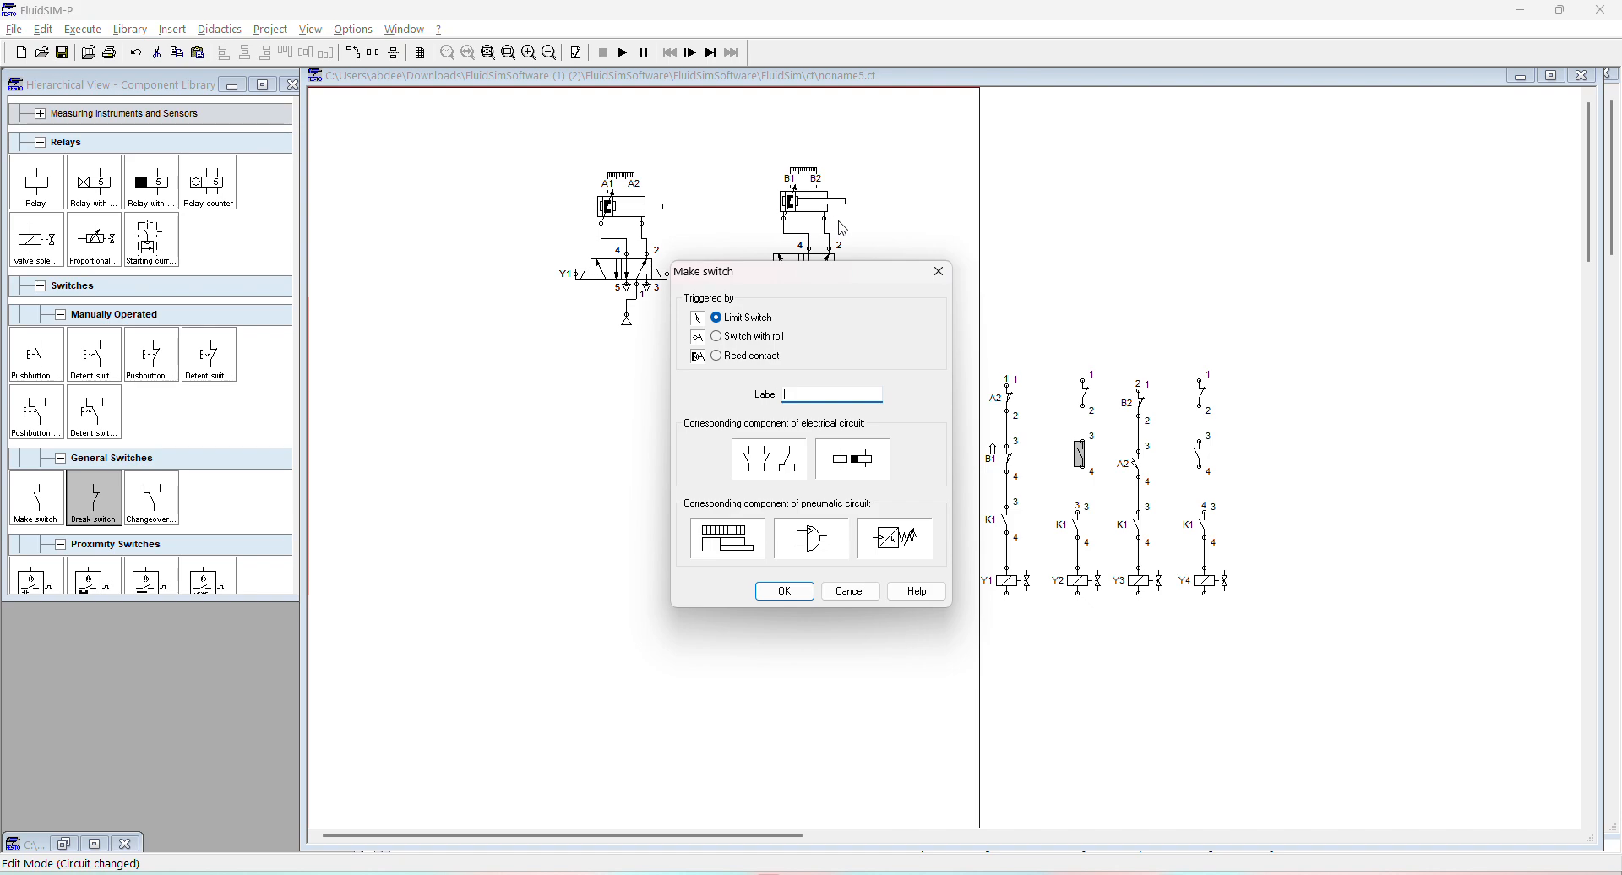
{"action": "key", "text": "Return"}
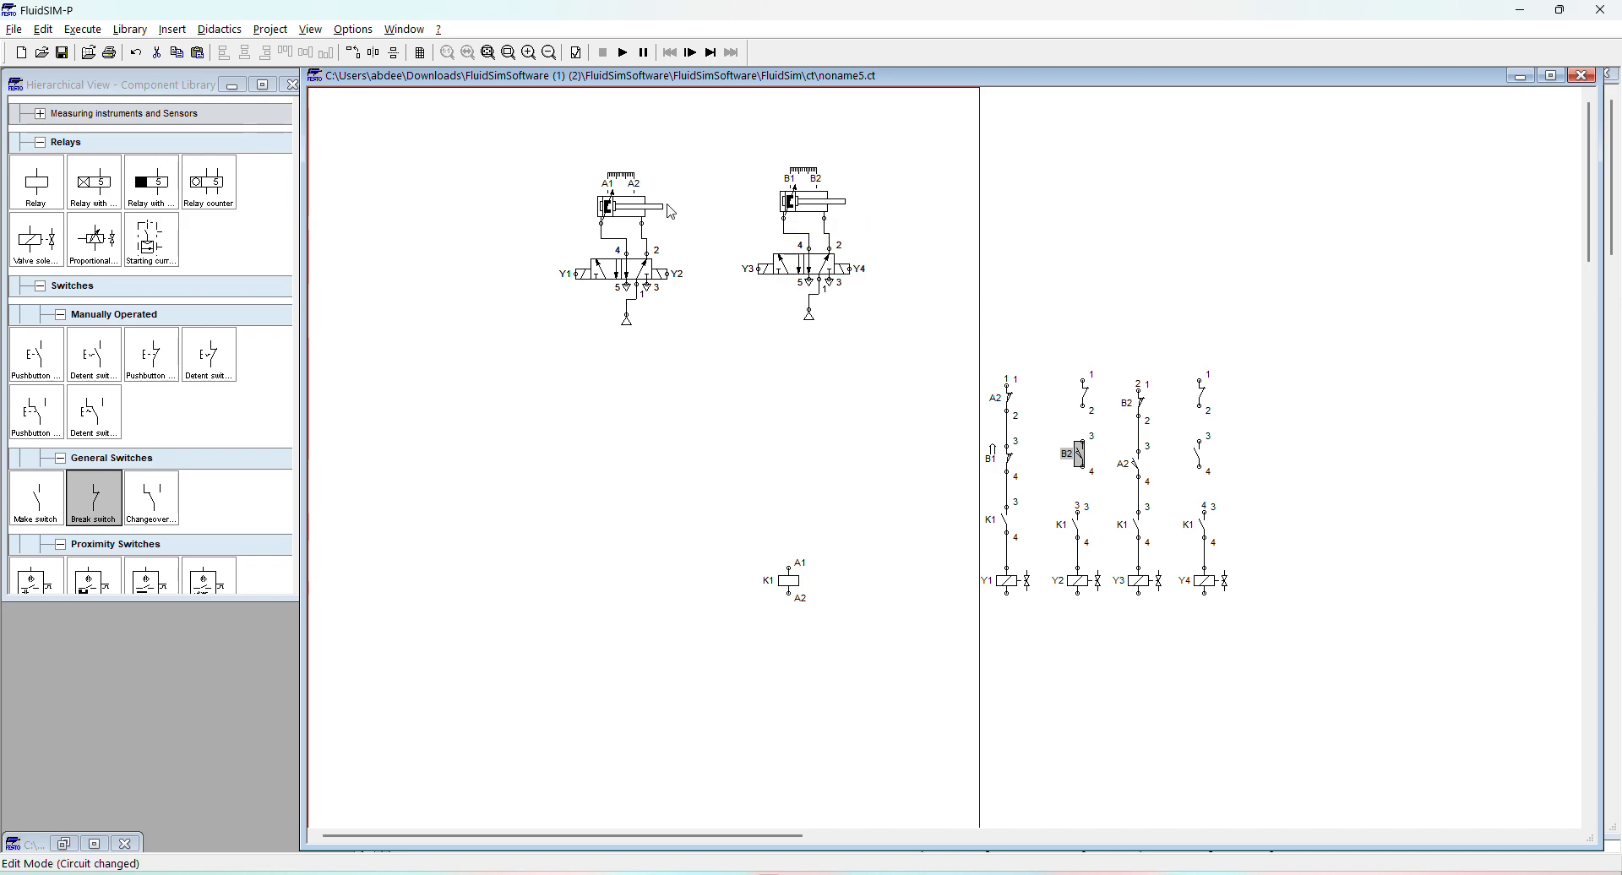
{"action": "left_click", "coordinate": [1071, 485]}
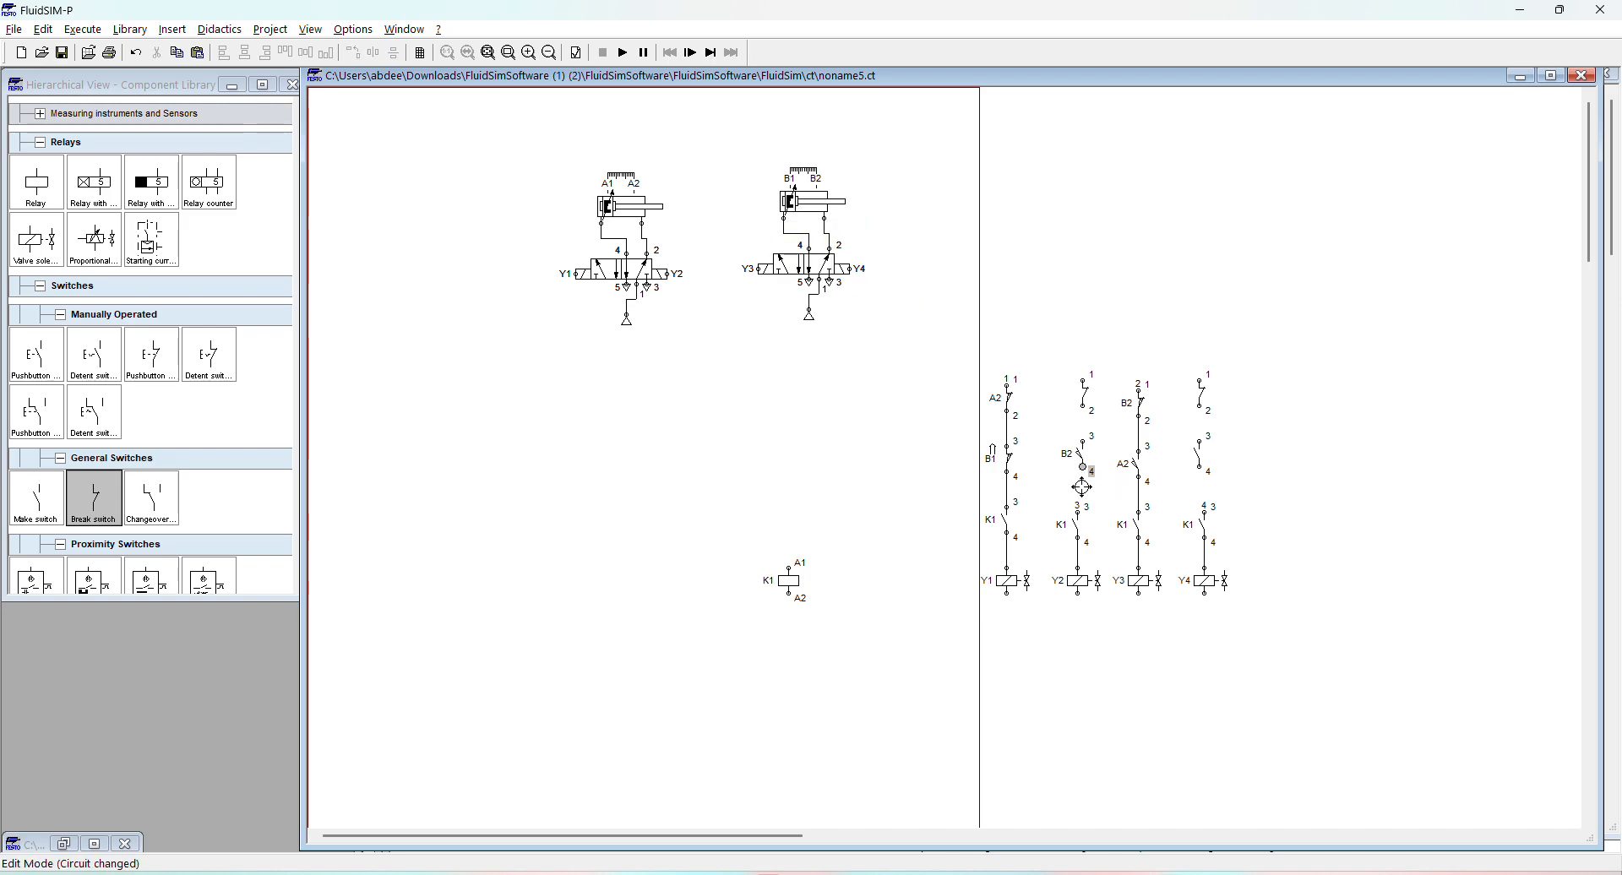
{"action": "left_click", "coordinate": [1073, 456]}
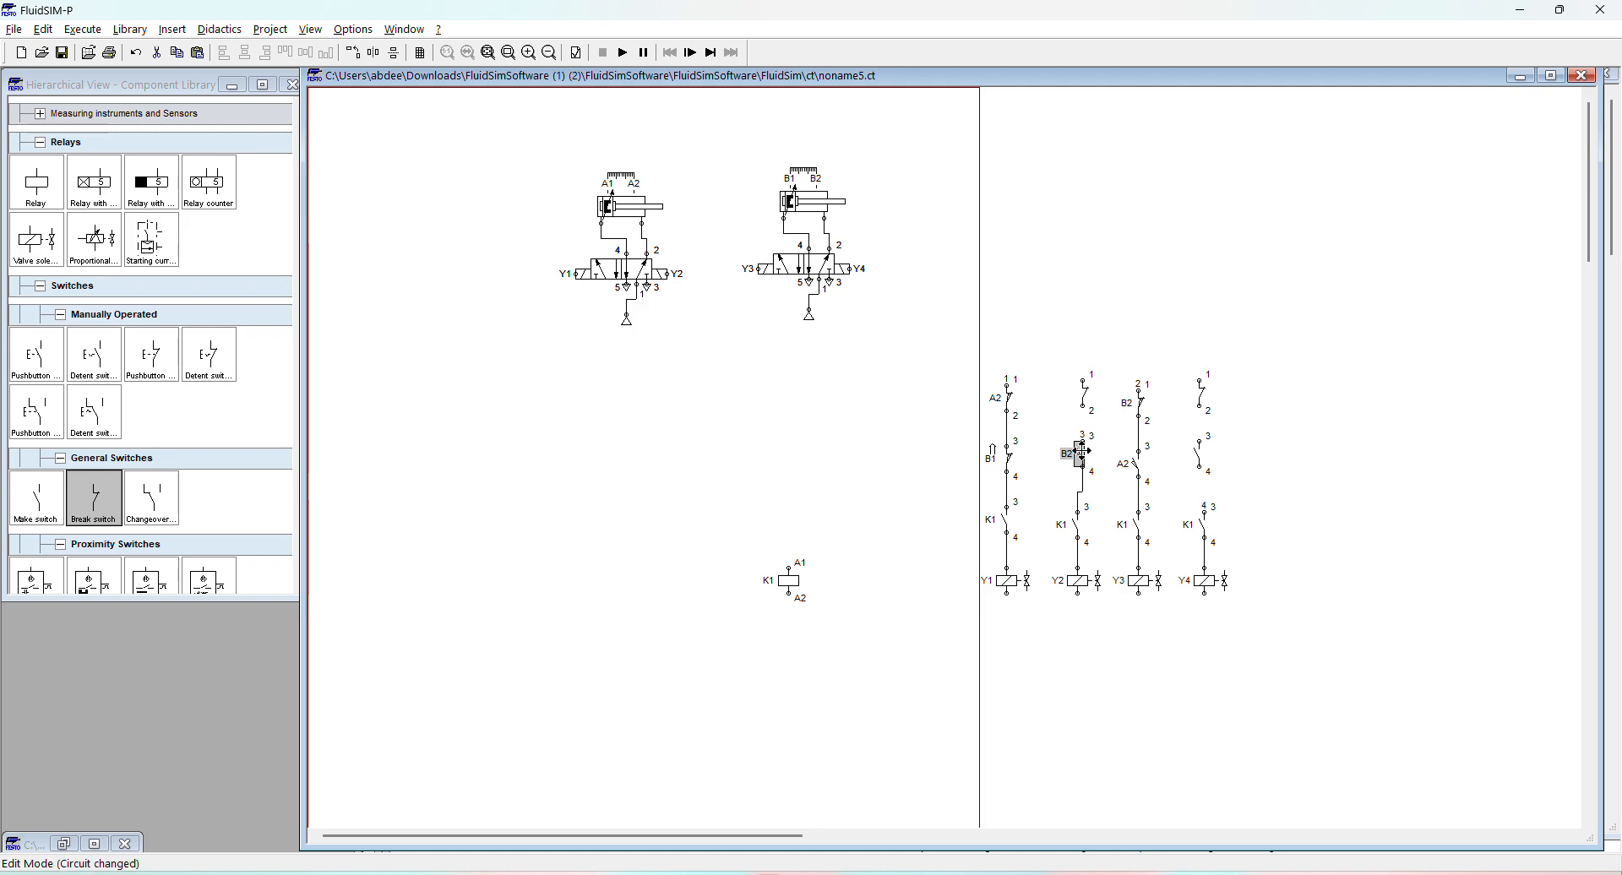
{"action": "left_click", "coordinate": [681, 239]}
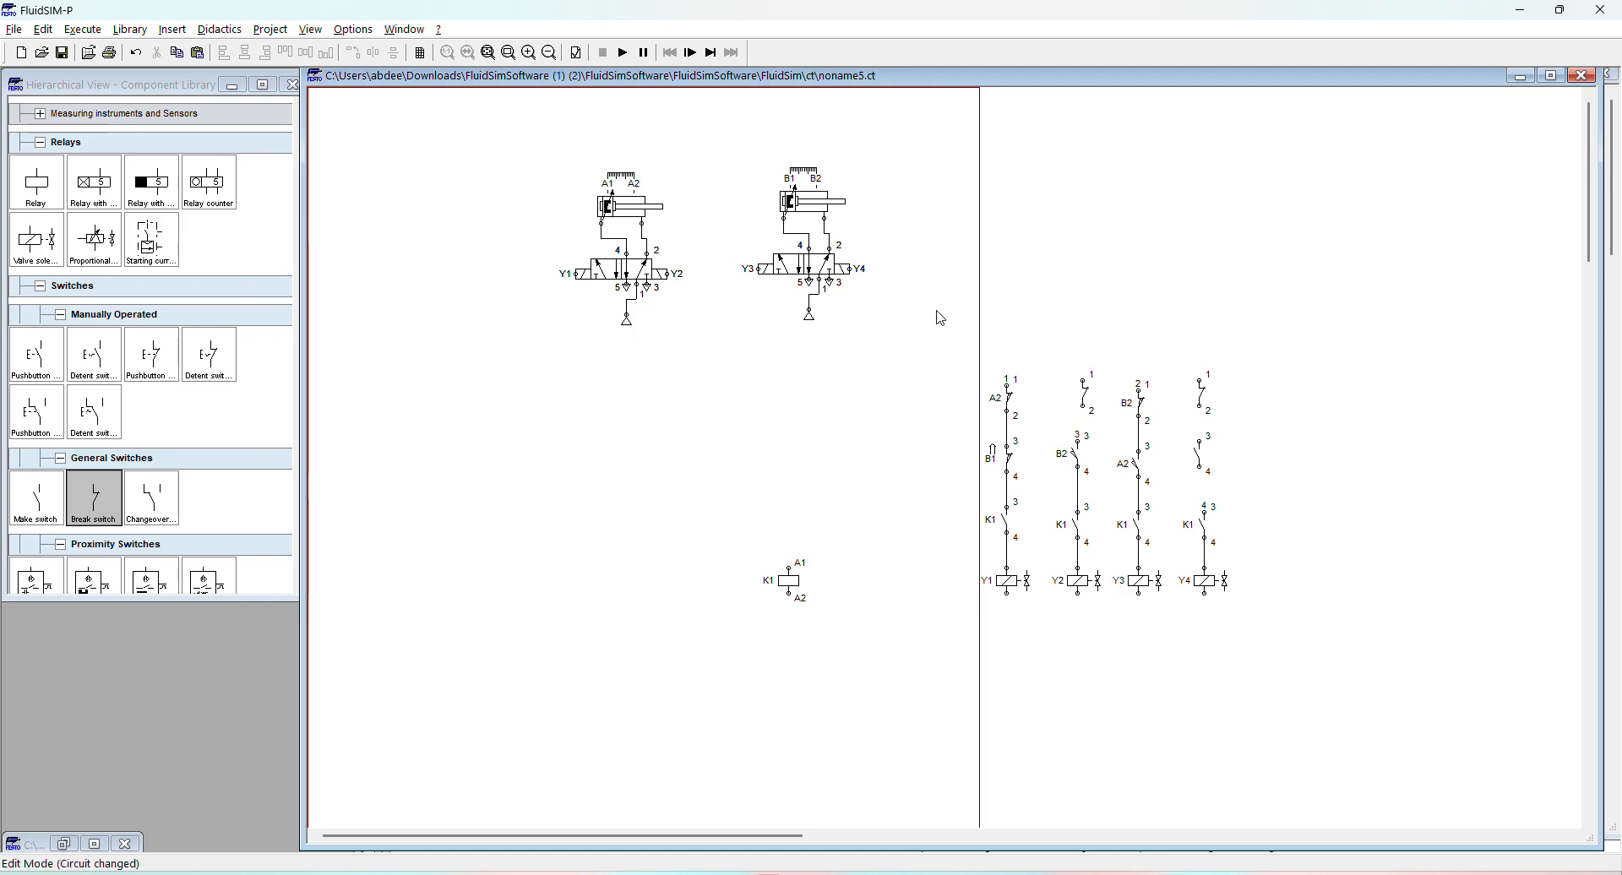
Step: Align the Y2 branch's break switch above B2, label it A1 and wire it to the B2 switch
{"action": "left_click", "coordinate": [1075, 388]}
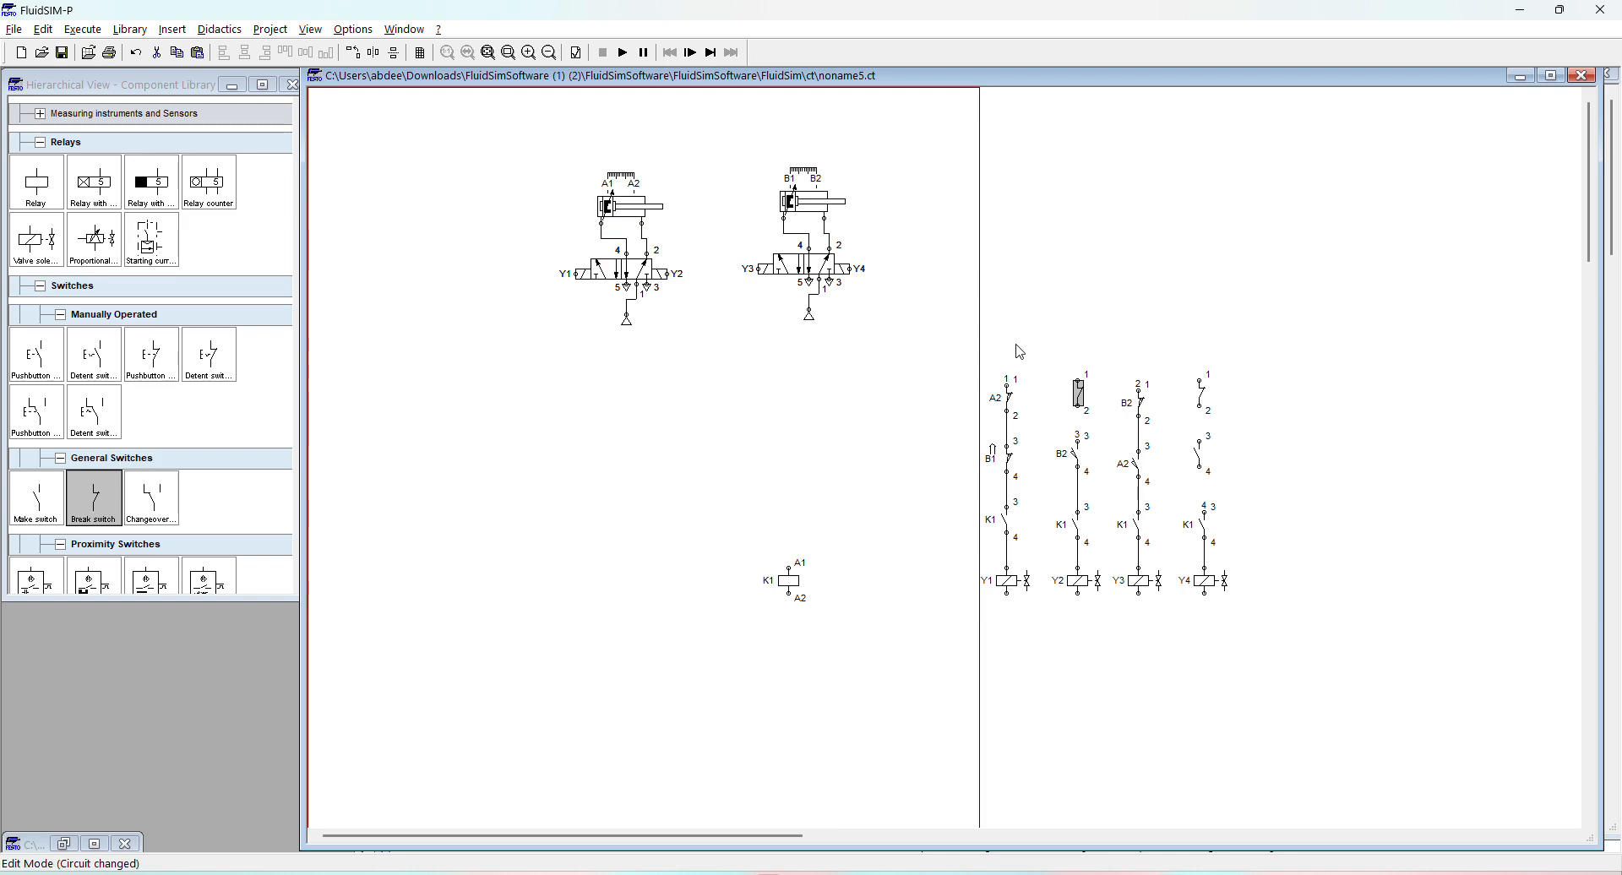
{"action": "double_click", "coordinate": [1083, 395]}
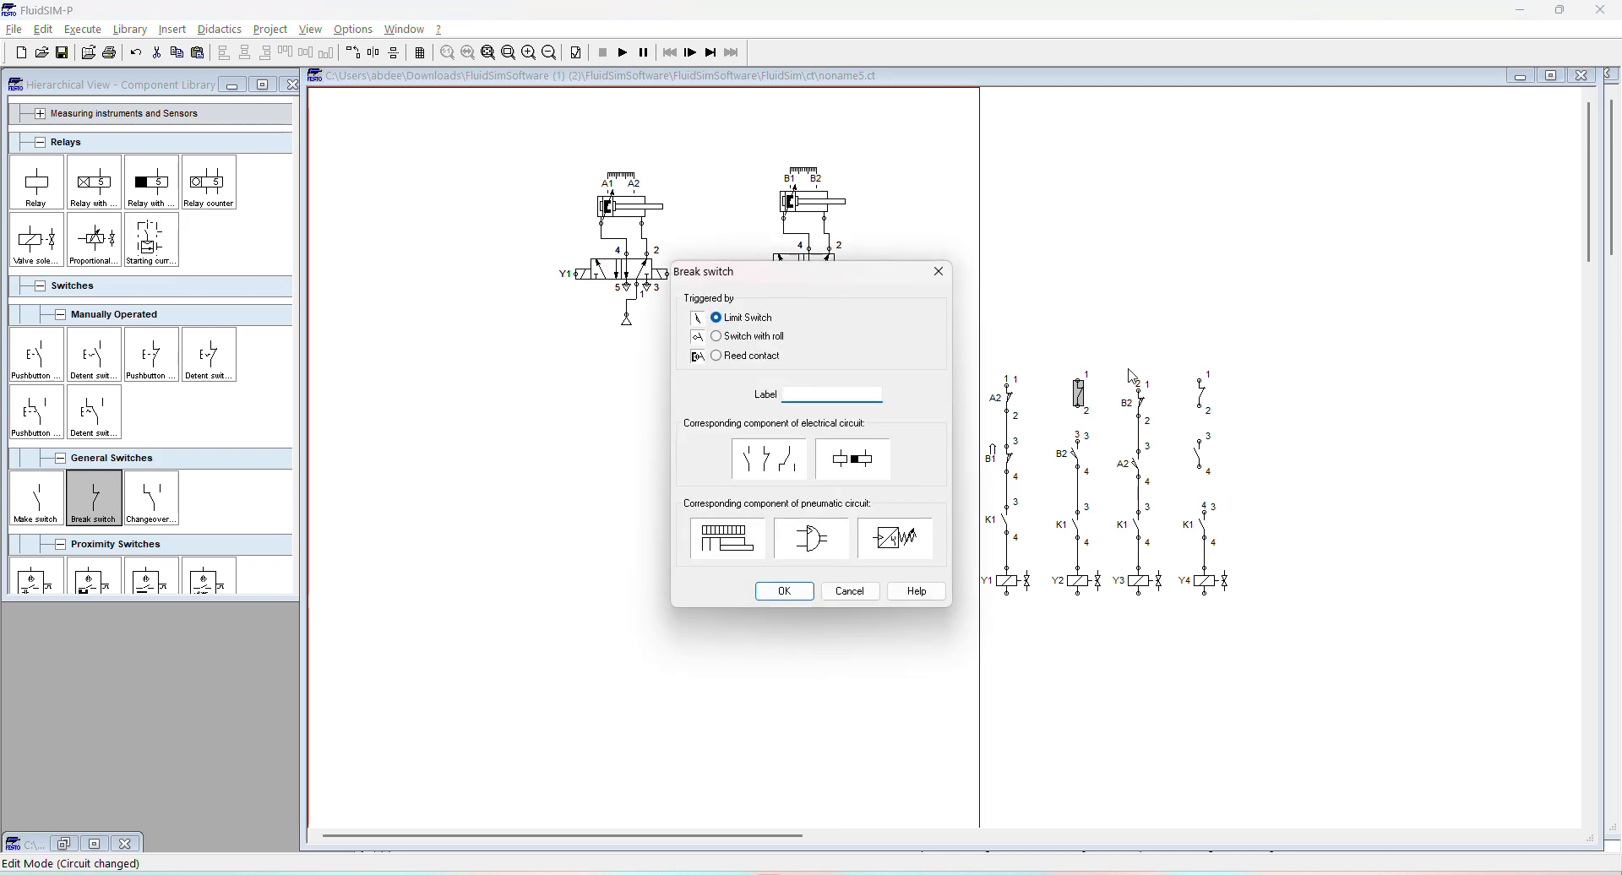
{"action": "key", "text": "Return"}
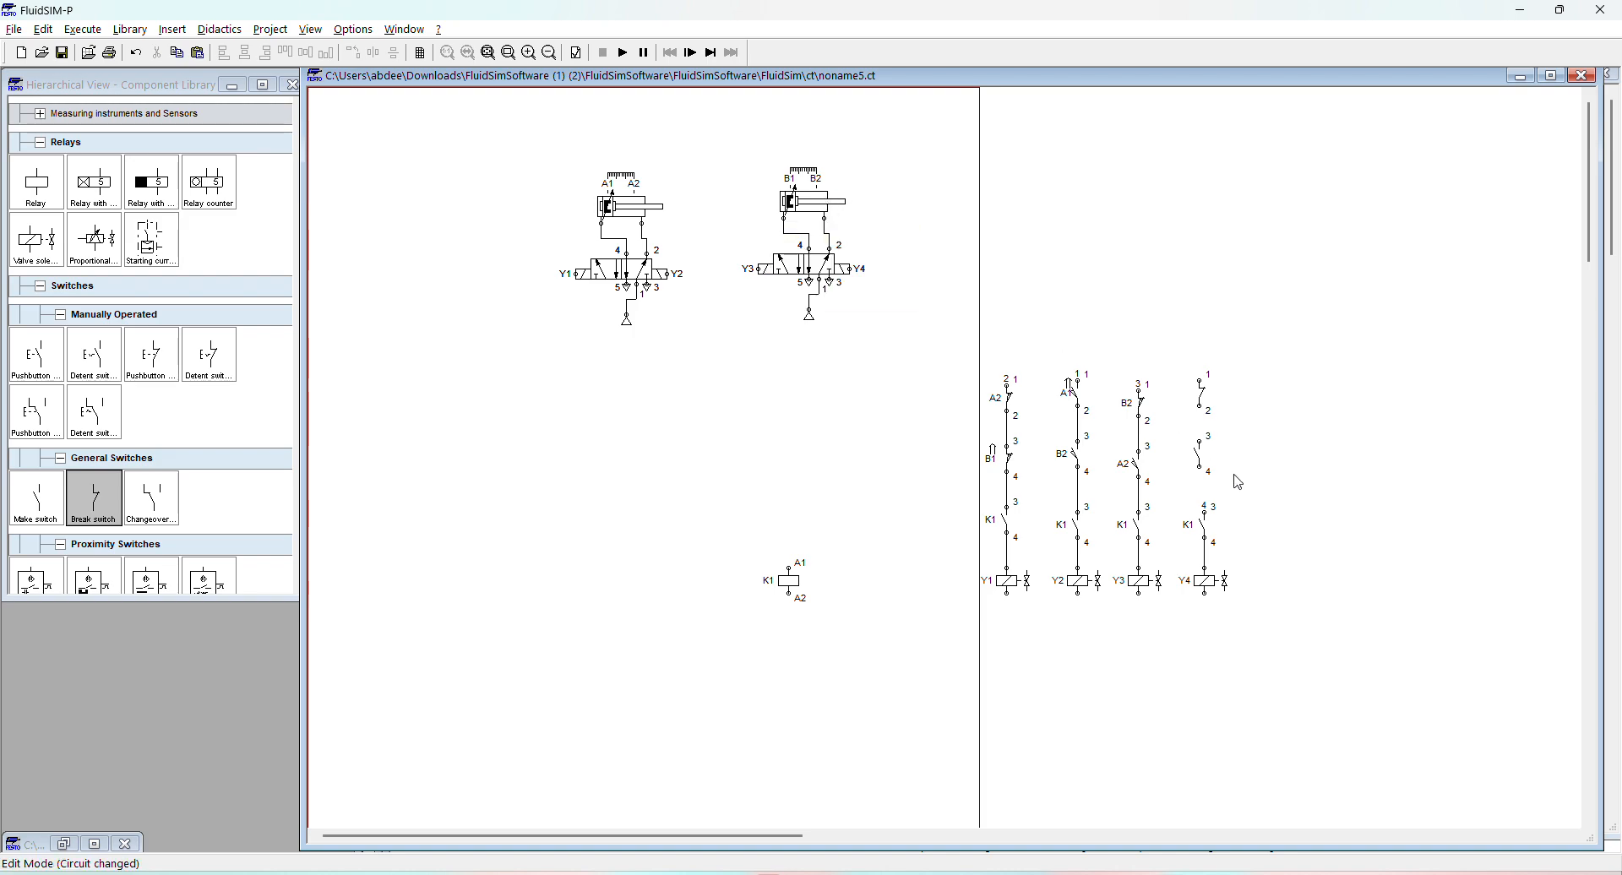
Step: Label the make switch in the Y4 branch A1 and wire it to the K1 contact below
{"action": "double_click", "coordinate": [1192, 454]}
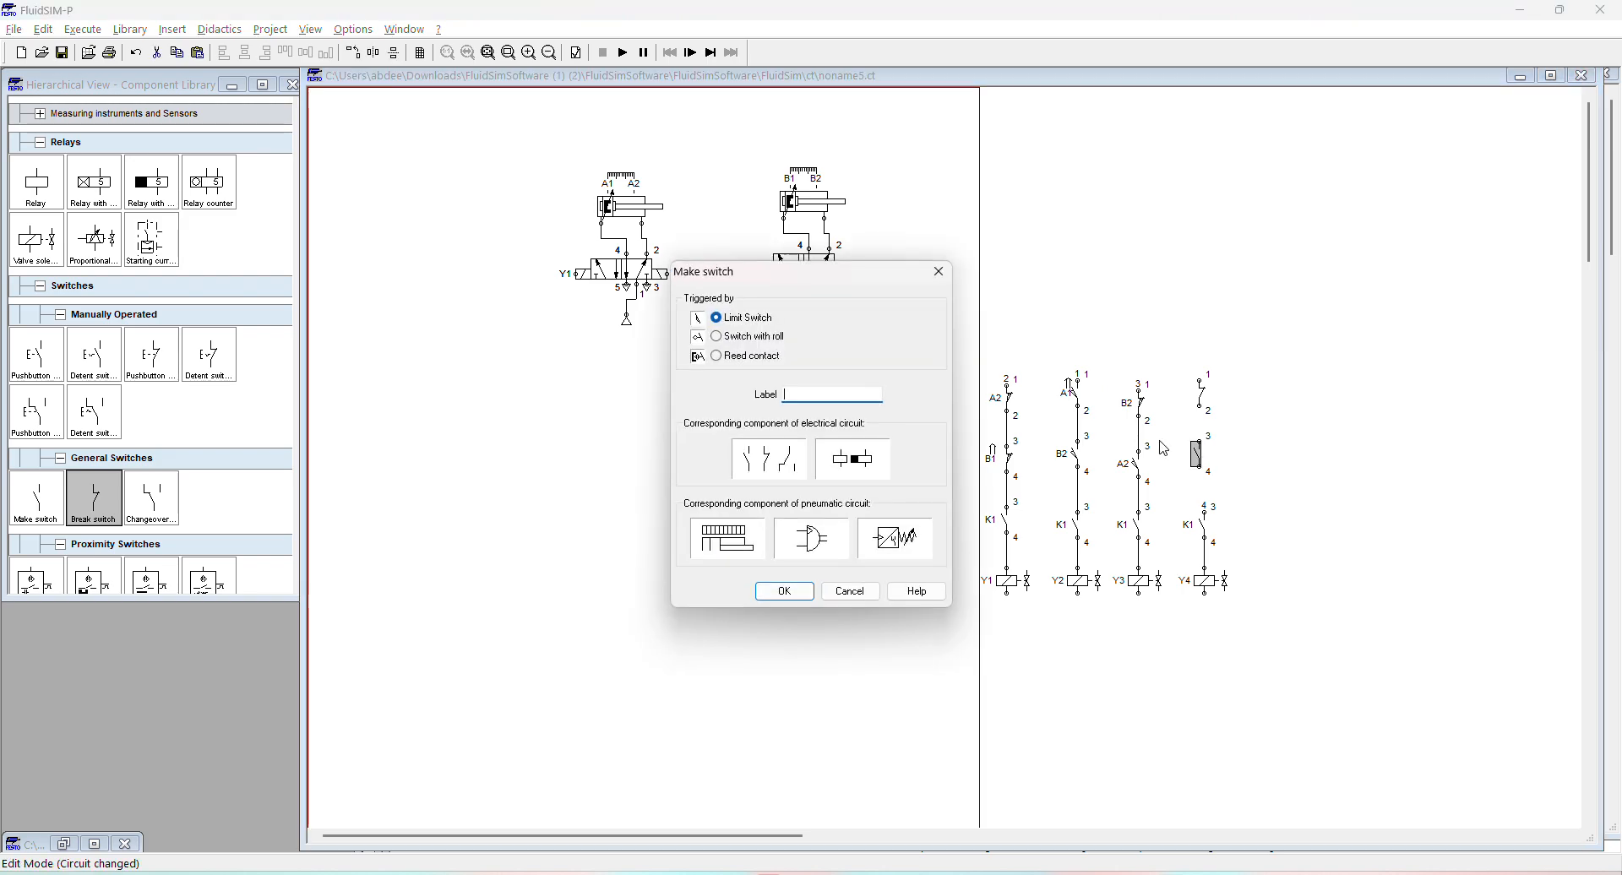
{"action": "type", "text": "A1"}
{"action": "left_click", "coordinate": [781, 589]}
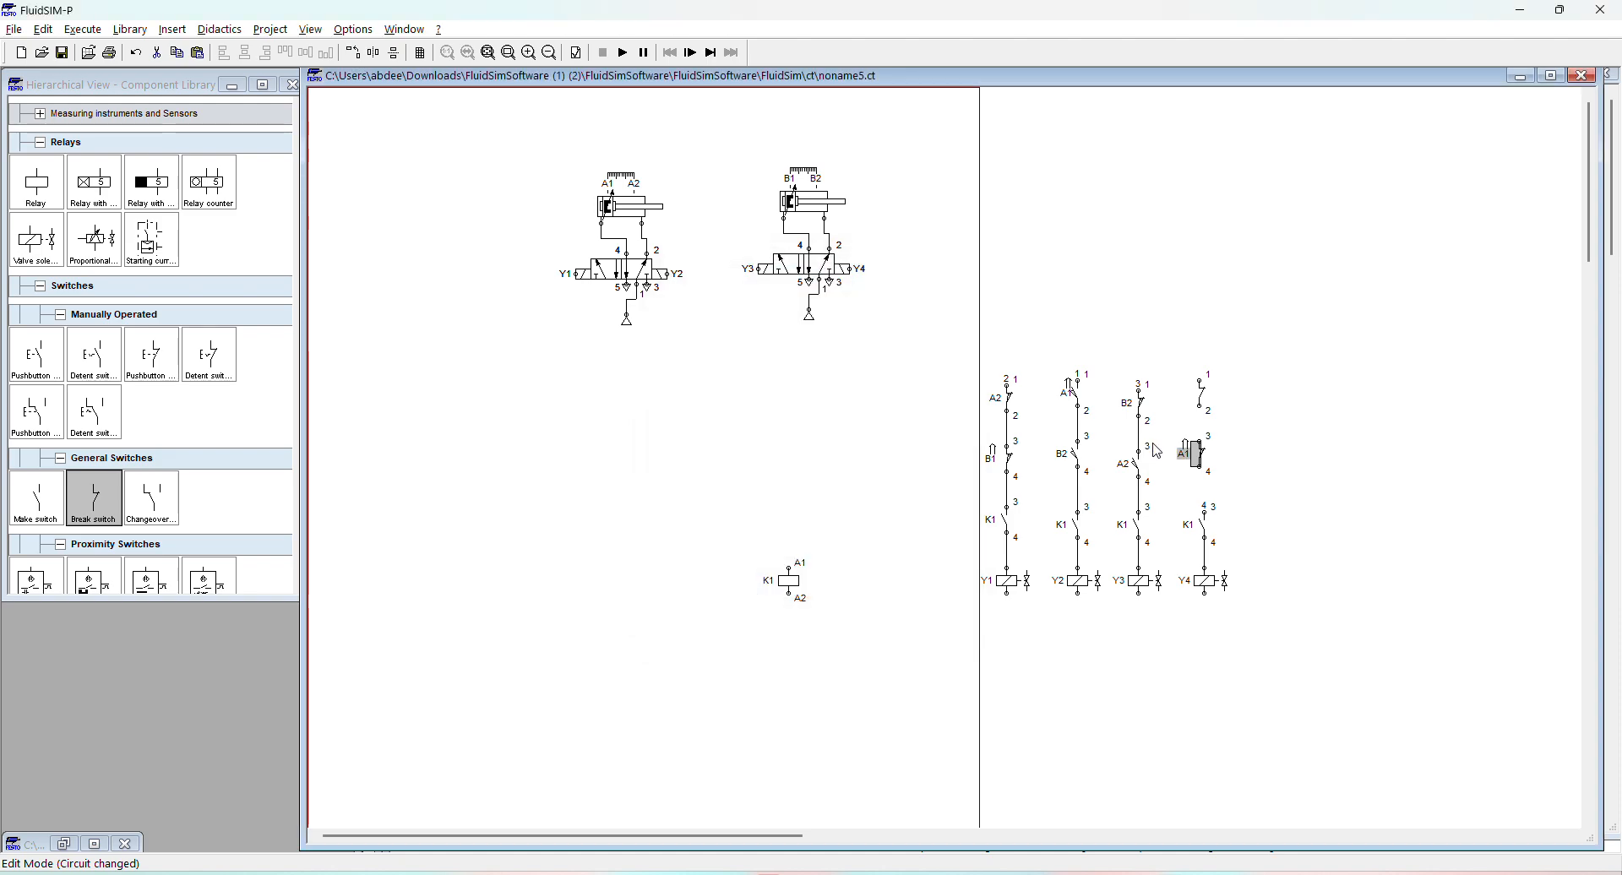
{"action": "left_click_drag", "start_coordinate": [1204, 479], "coordinate": [1203, 505]}
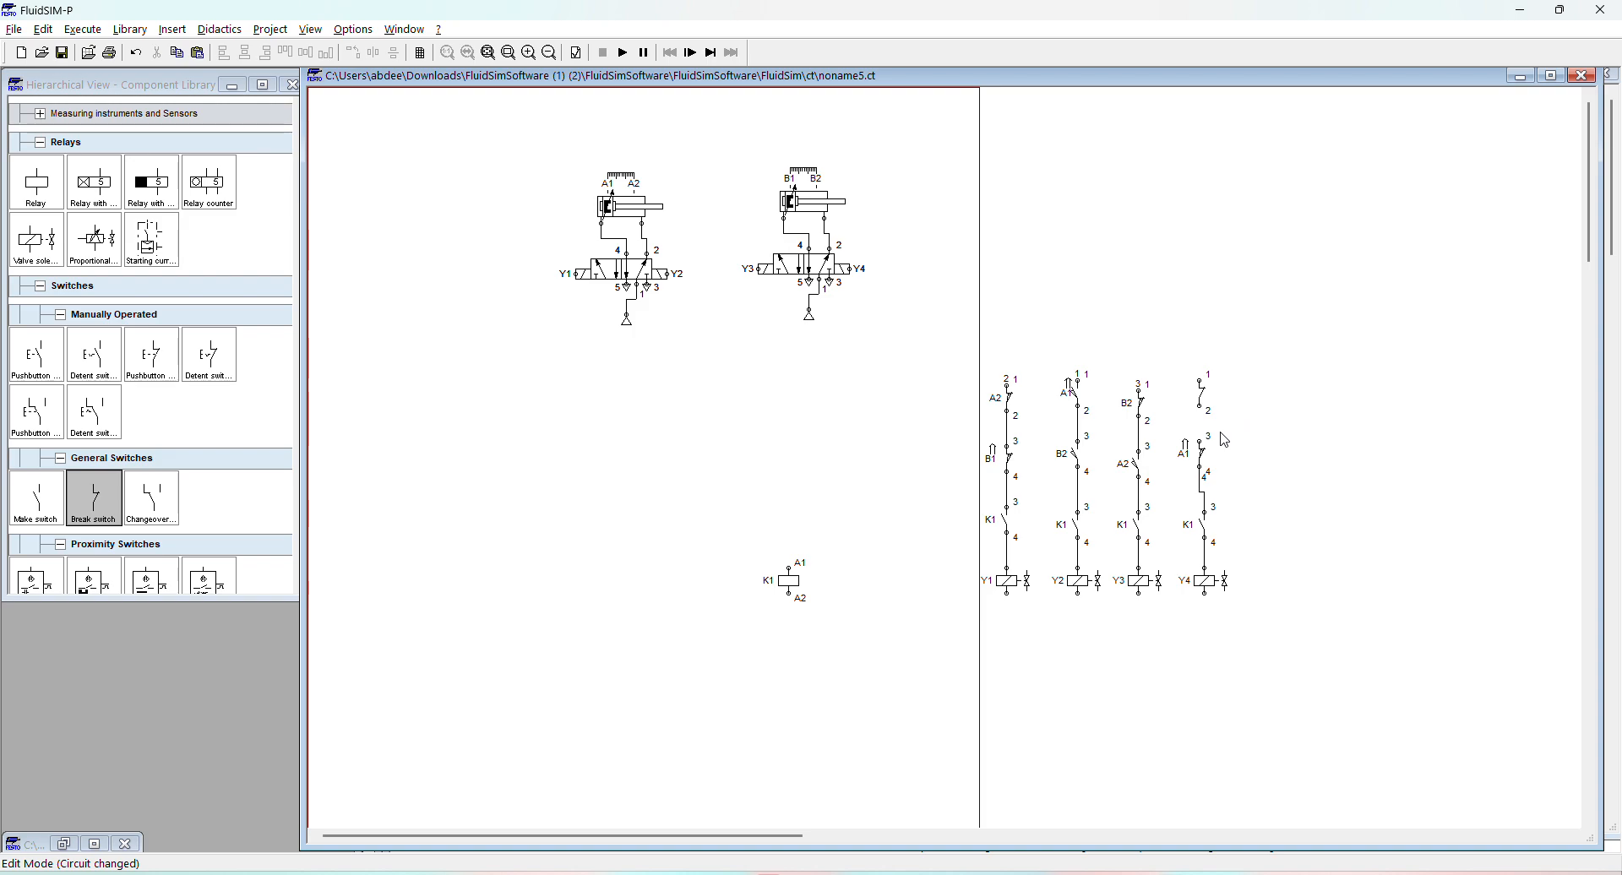
Step: Label the break switch in the Y4 branch B1 and wire it to the A1 switch below
{"action": "double_click", "coordinate": [1201, 397]}
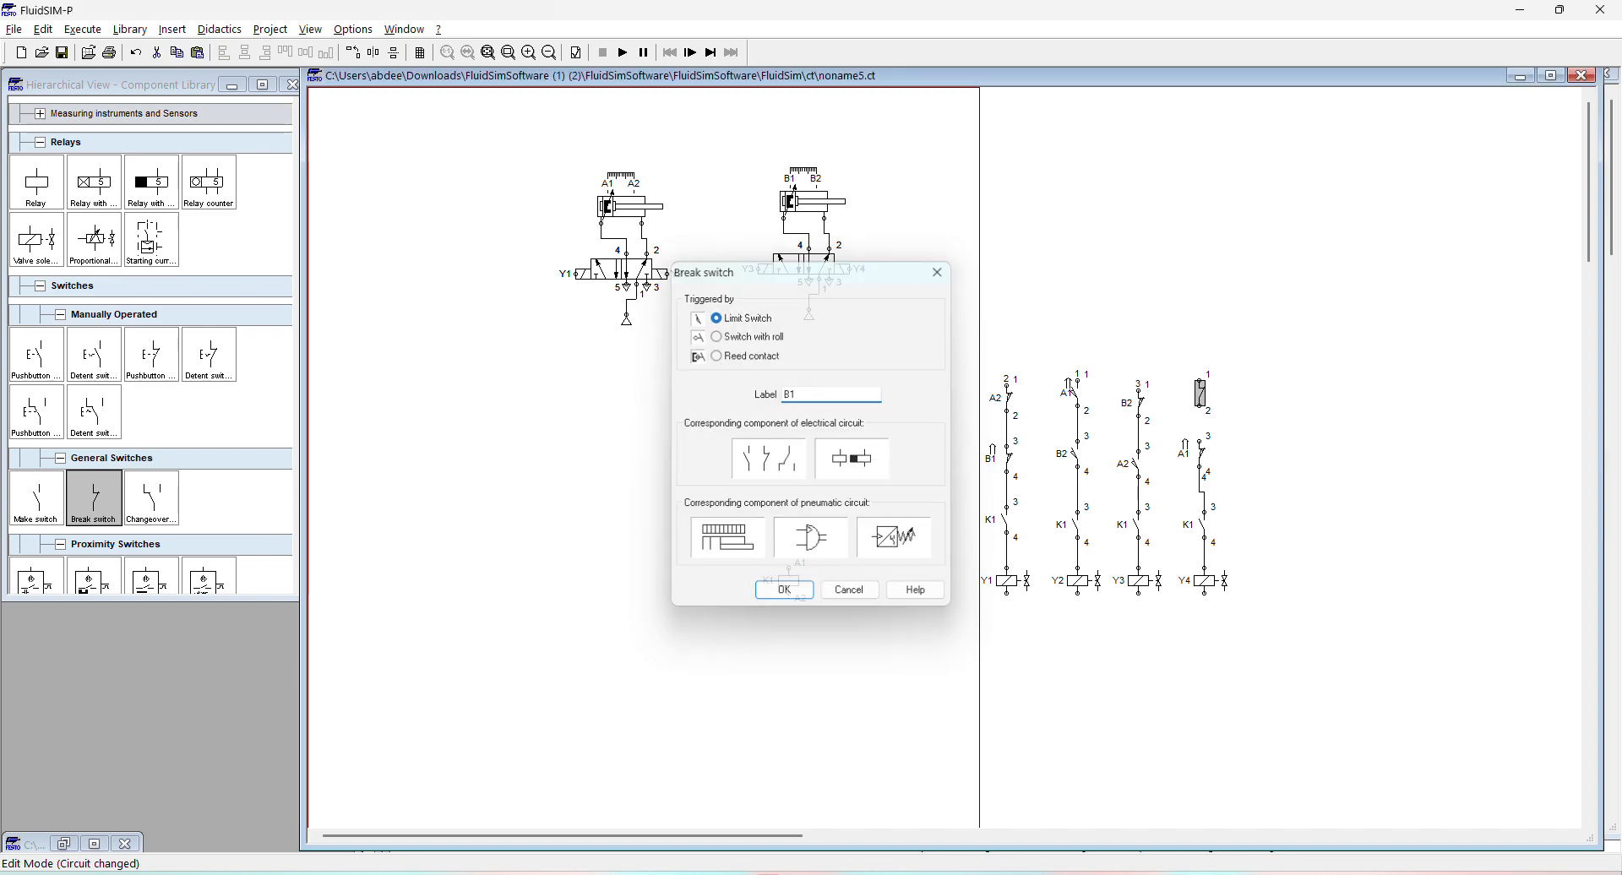
{"action": "key", "text": "Return"}
{"action": "left_click", "coordinate": [1242, 384]}
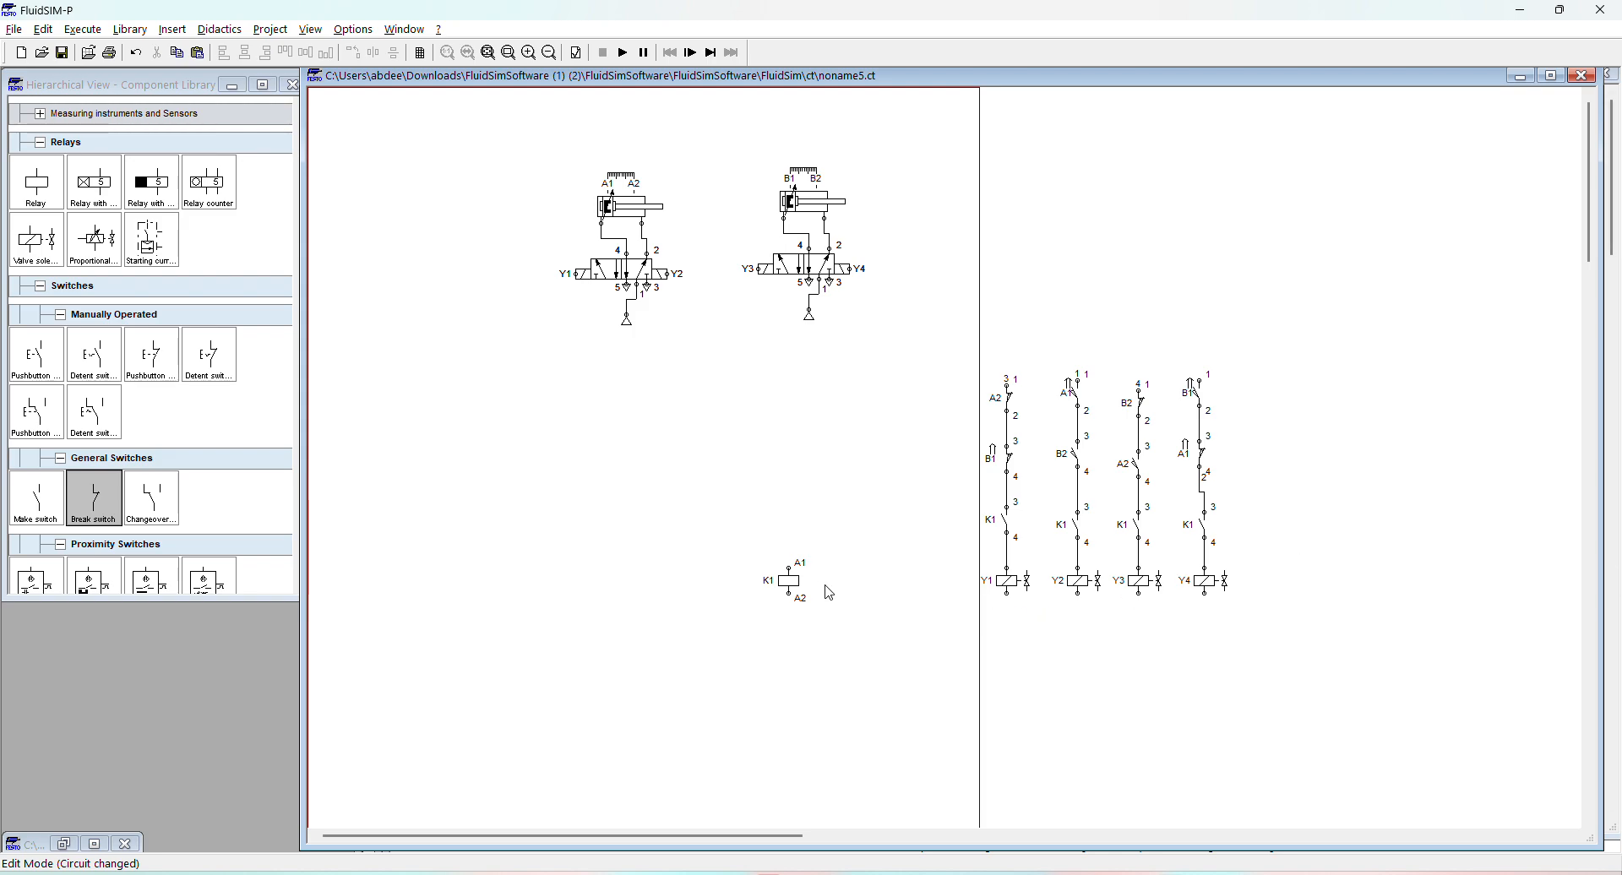
Step: Move the K1 relay coil up into the open space below cylinder B's valve
{"action": "left_click_drag", "start_coordinate": [791, 580], "coordinate": [825, 479]}
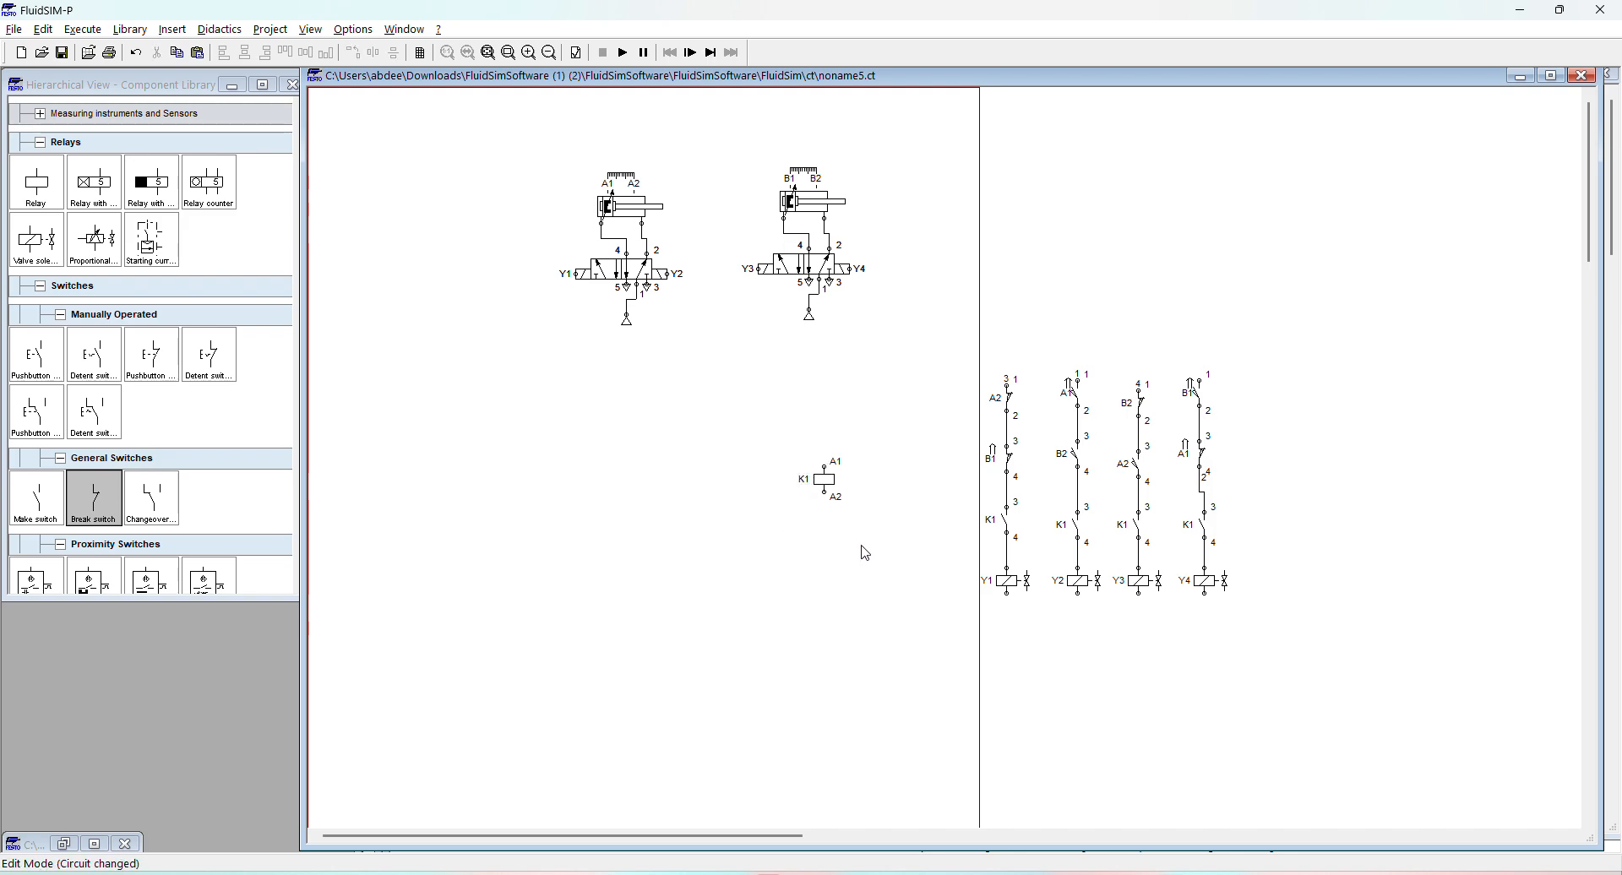
Step: Move the K1 coil nearer the Y1 branch and place a +24V terminal above it and a 0V terminal below it
{"action": "left_click_drag", "start_coordinate": [845, 489], "coordinate": [890, 488]}
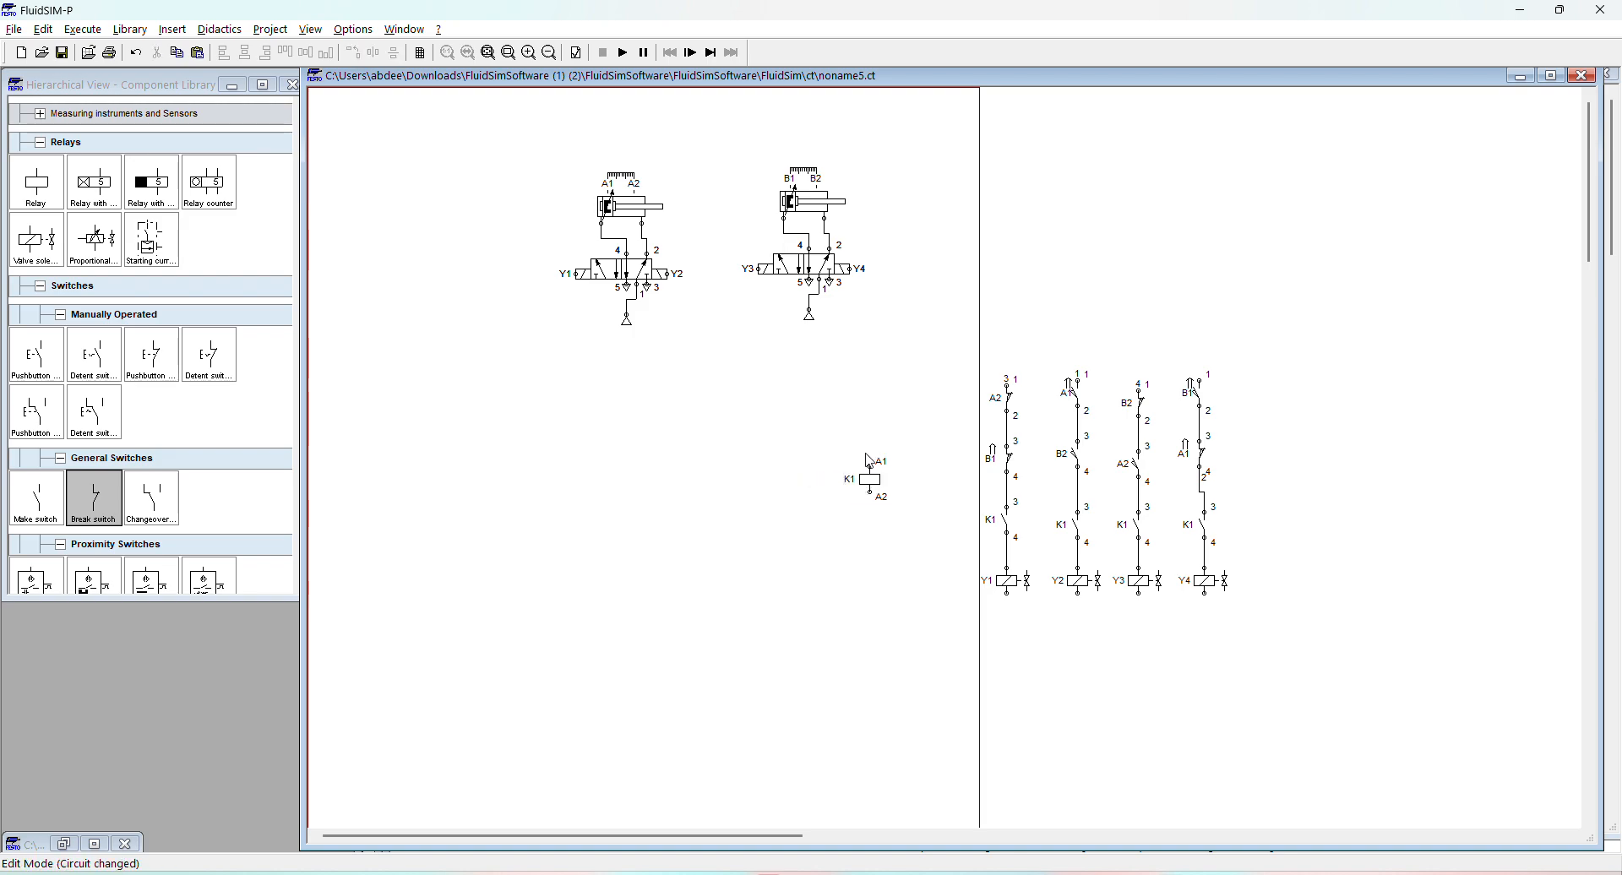
{"action": "scroll", "coordinate": [185, 456], "scroll_direction": "up", "scroll_amount": 3}
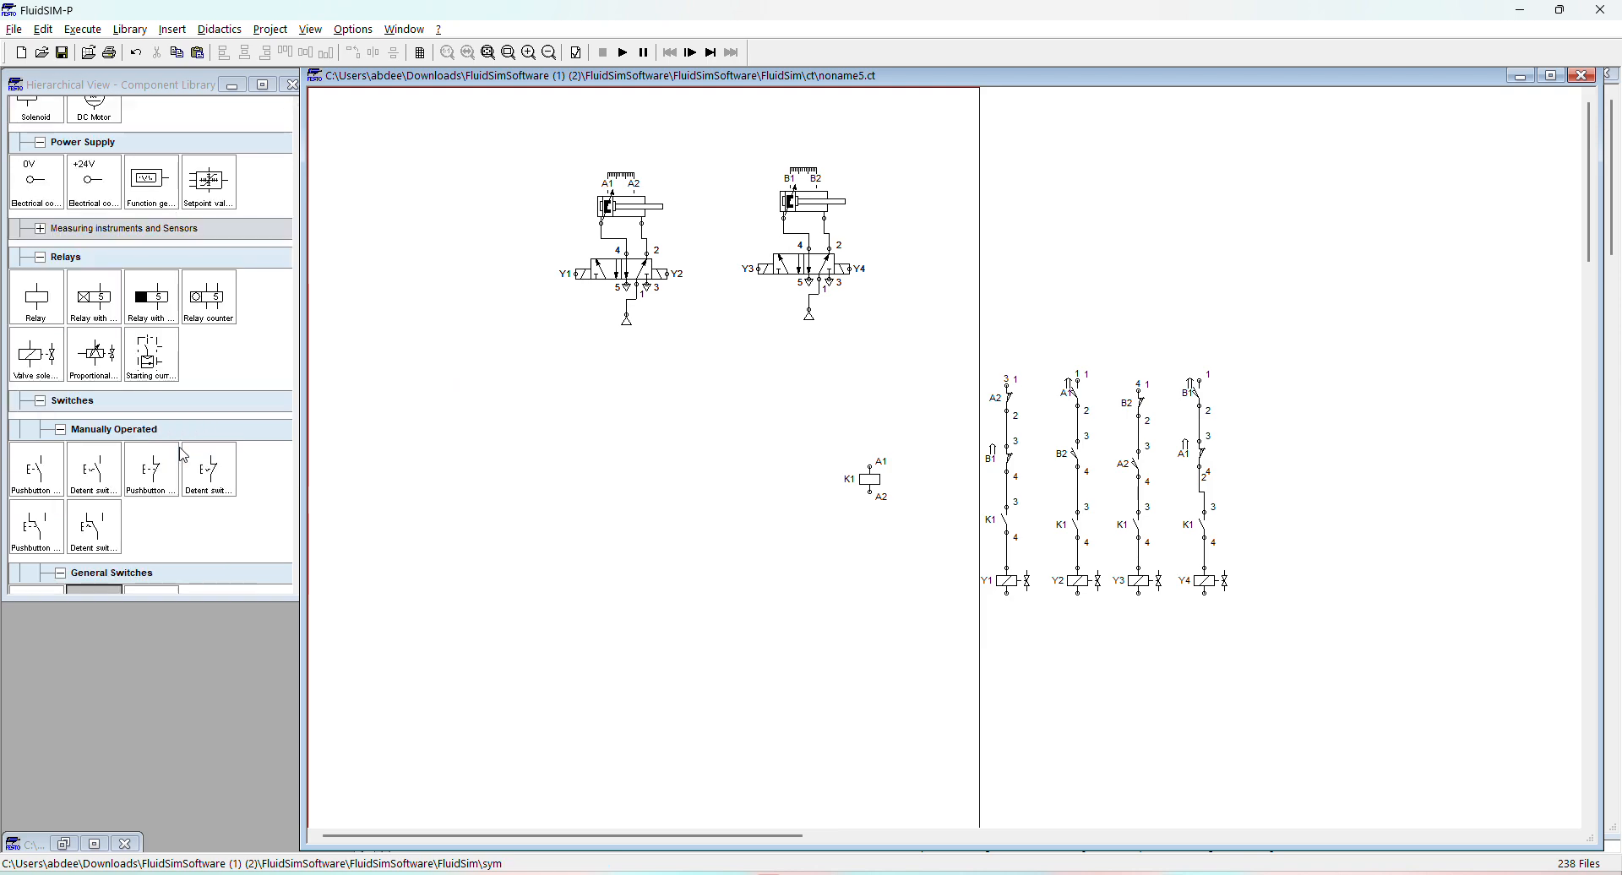
{"action": "left_click_drag", "start_coordinate": [92, 241], "coordinate": [868, 395]}
{"action": "left_click_drag", "start_coordinate": [36, 241], "coordinate": [860, 621]}
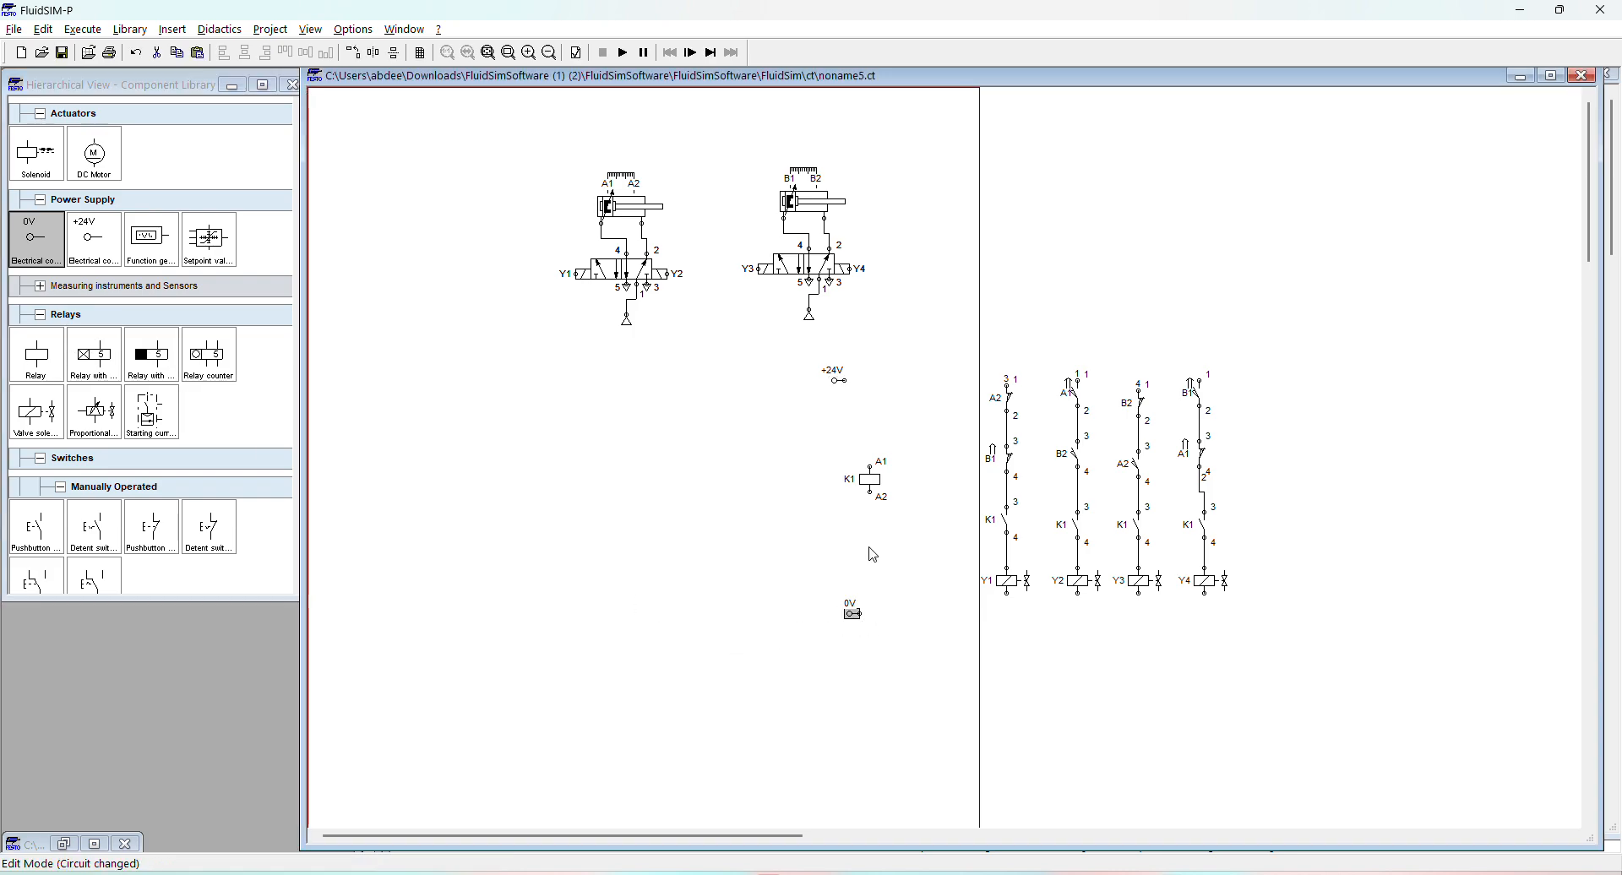
Step: Wire the +24V terminal straight across to the top contacts of the Y1, Y2, Y3 and Y4 branches
{"action": "left_click_drag", "start_coordinate": [840, 381], "coordinate": [1008, 381]}
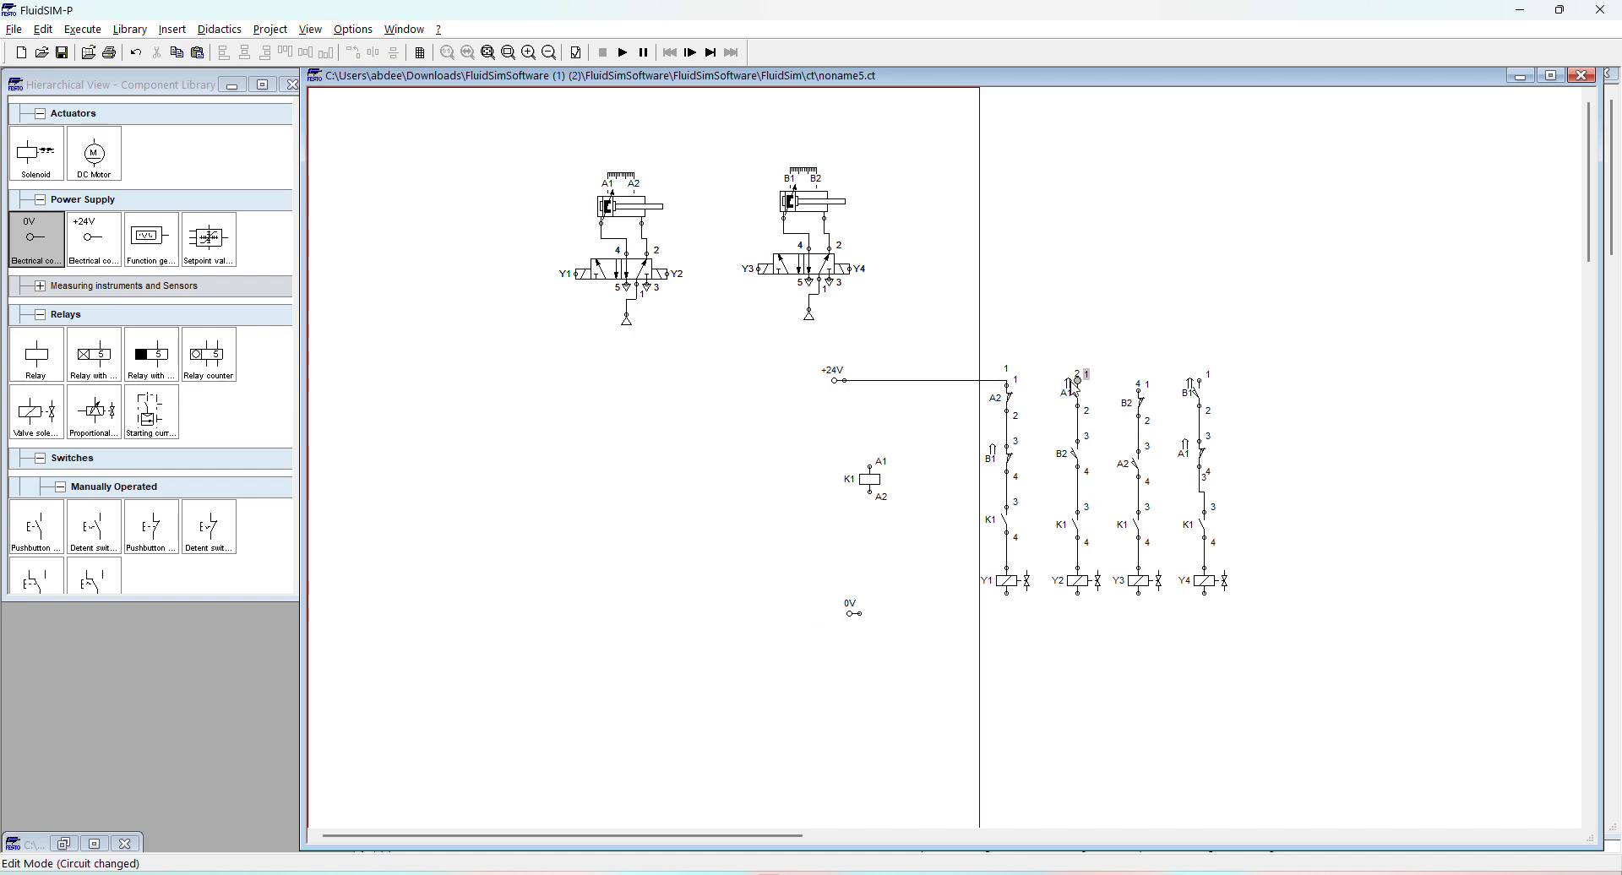
{"action": "left_click_drag", "start_coordinate": [1007, 381], "coordinate": [1078, 381]}
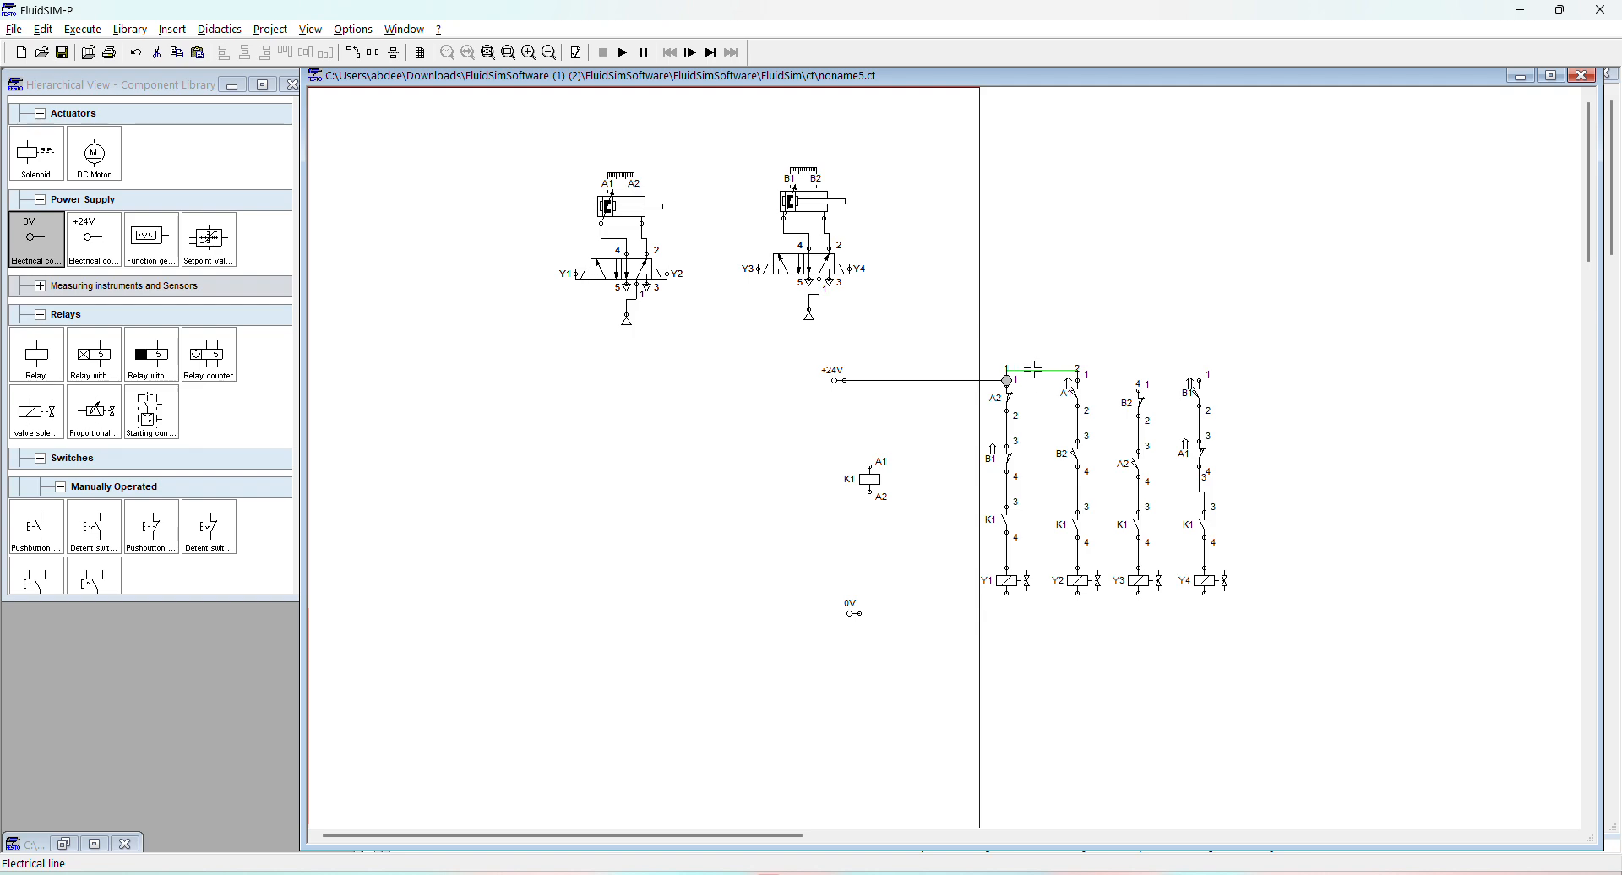
{"action": "left_click_drag", "start_coordinate": [1035, 371], "coordinate": [1037, 381]}
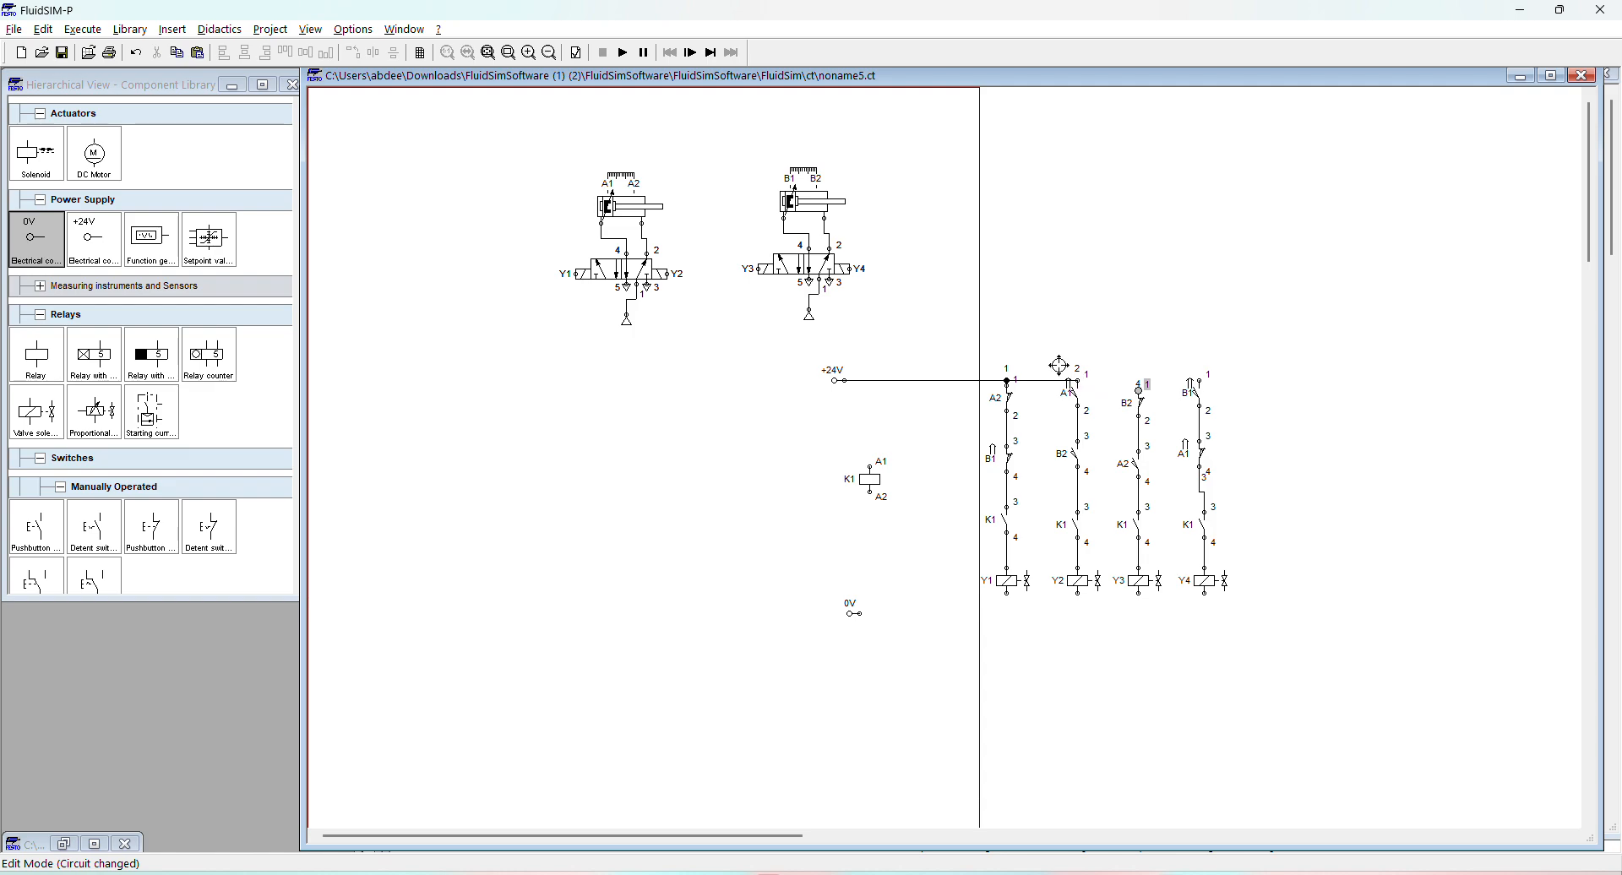
{"action": "left_click_drag", "start_coordinate": [1078, 381], "coordinate": [1200, 381]}
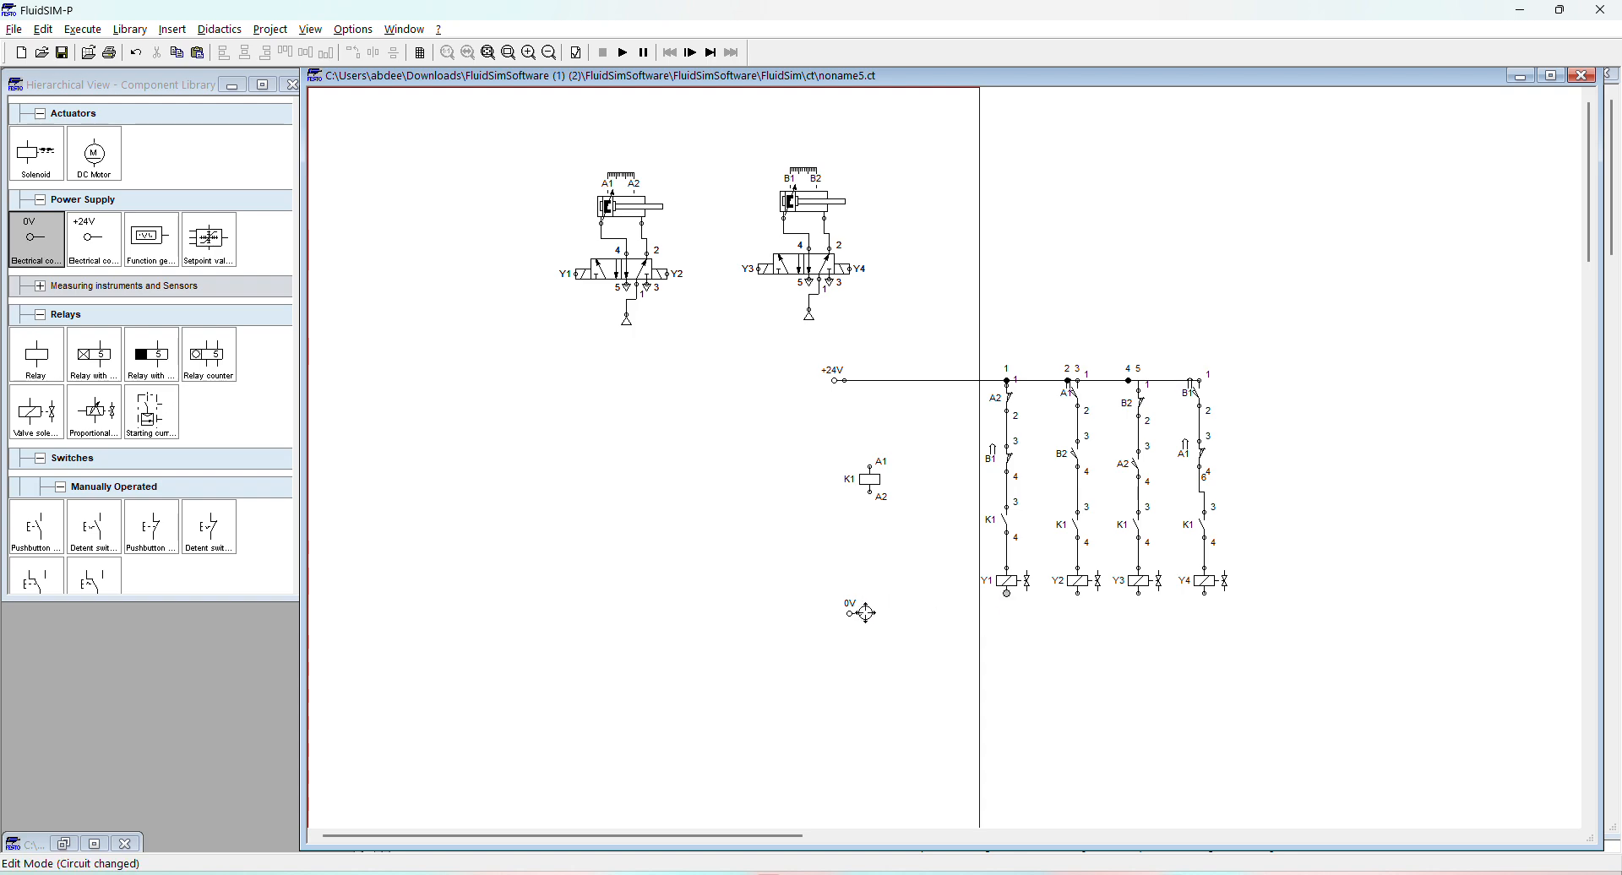
Step: Wire the 0V terminal to the lower connections of solenoids Y1, Y2, Y3 and Y4 as a common rail
{"action": "left_click_drag", "start_coordinate": [855, 613], "coordinate": [1048, 614]}
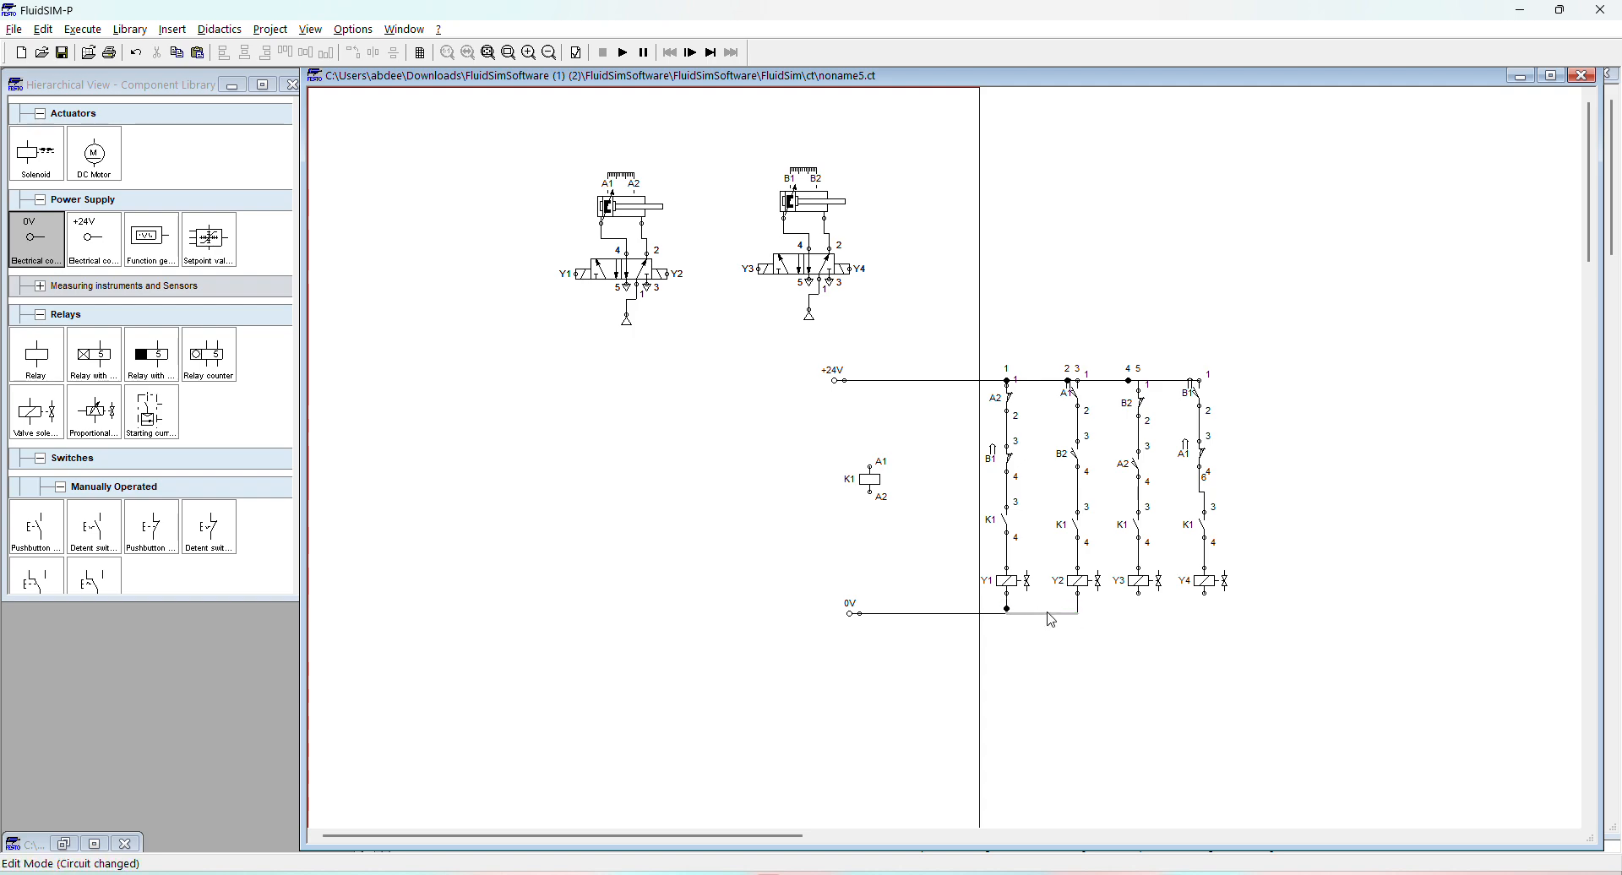
{"action": "left_click_drag", "start_coordinate": [1139, 593], "coordinate": [1078, 613]}
{"action": "left_click_drag", "start_coordinate": [1137, 615], "coordinate": [1204, 594]}
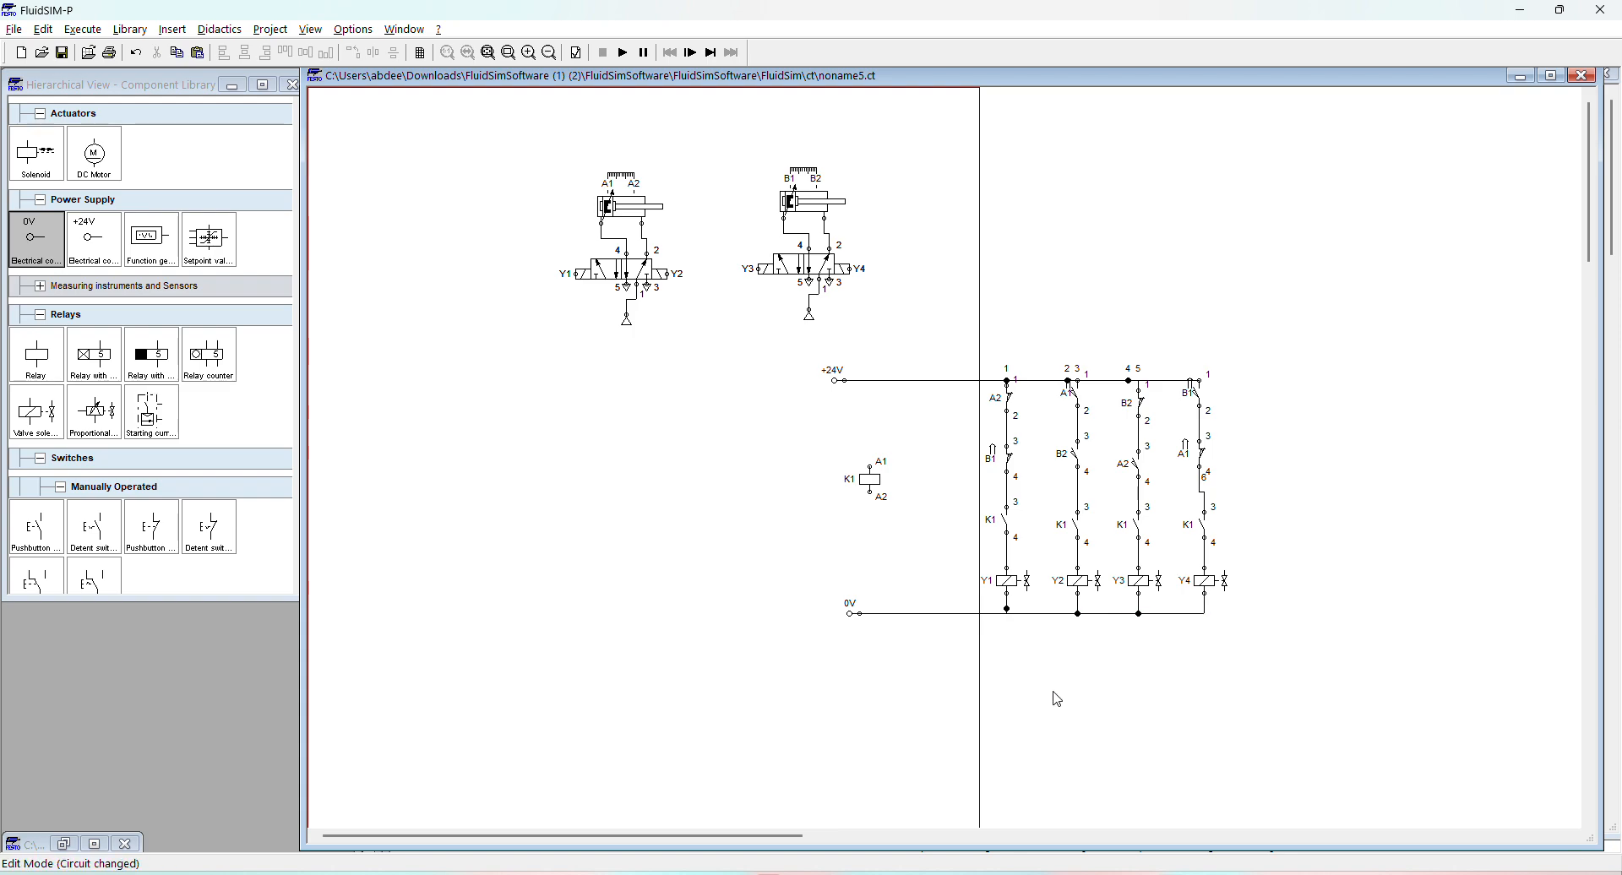
Step: Shift the K1 coil closer to the Y1 branch and wire it between the +24V and 0V rails
{"action": "left_click_drag", "start_coordinate": [876, 485], "coordinate": [927, 485]}
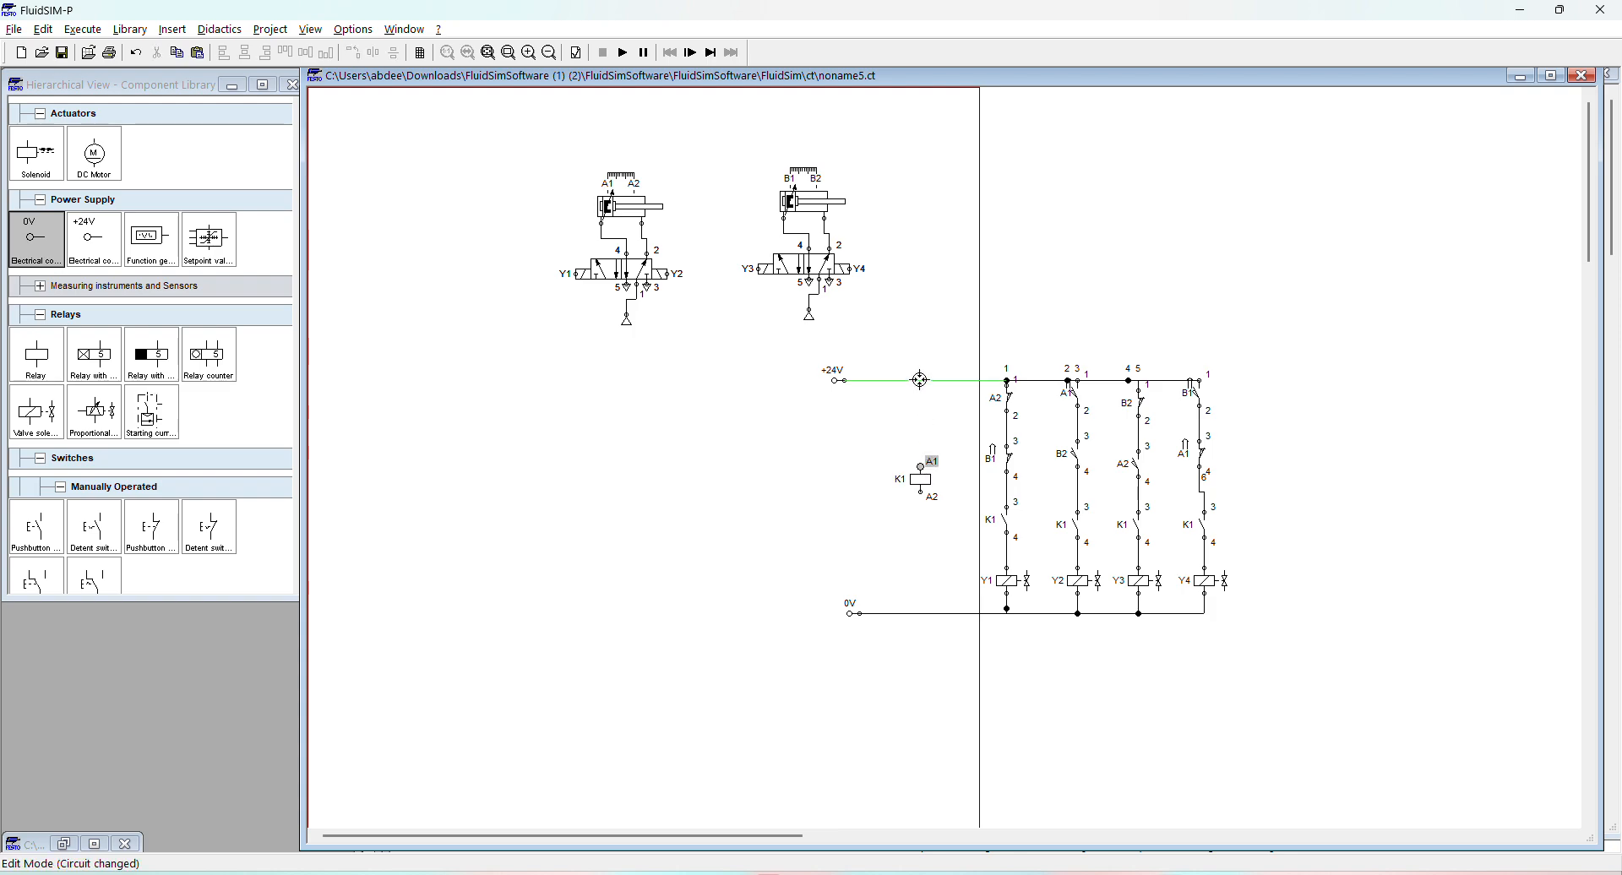
{"action": "left_click_drag", "start_coordinate": [920, 380], "coordinate": [921, 467]}
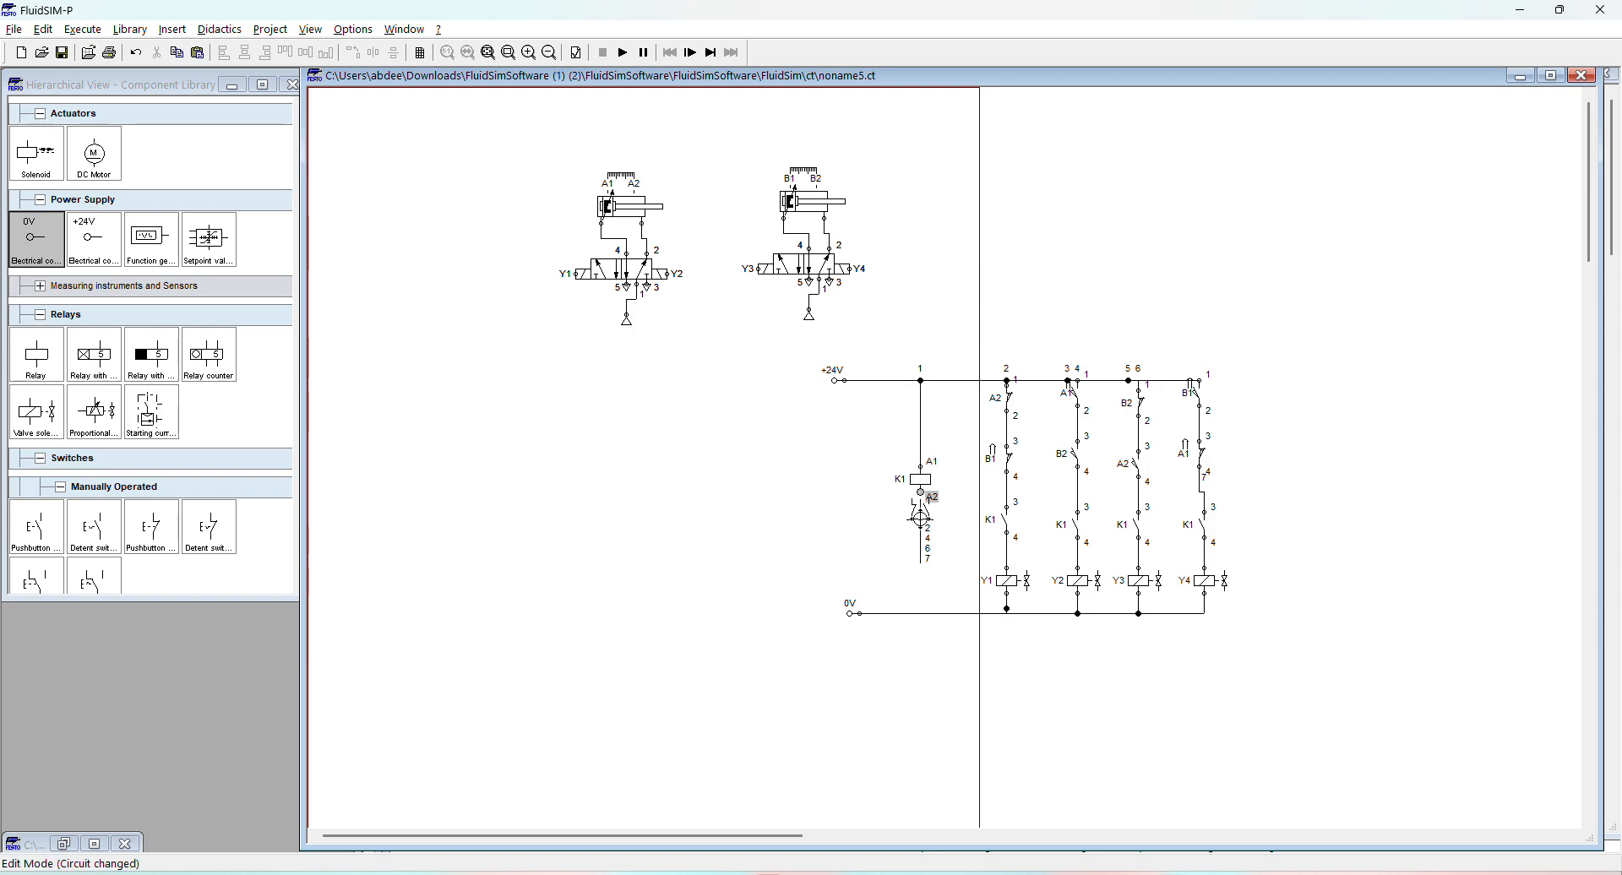
{"action": "left_click_drag", "start_coordinate": [927, 598], "coordinate": [921, 613]}
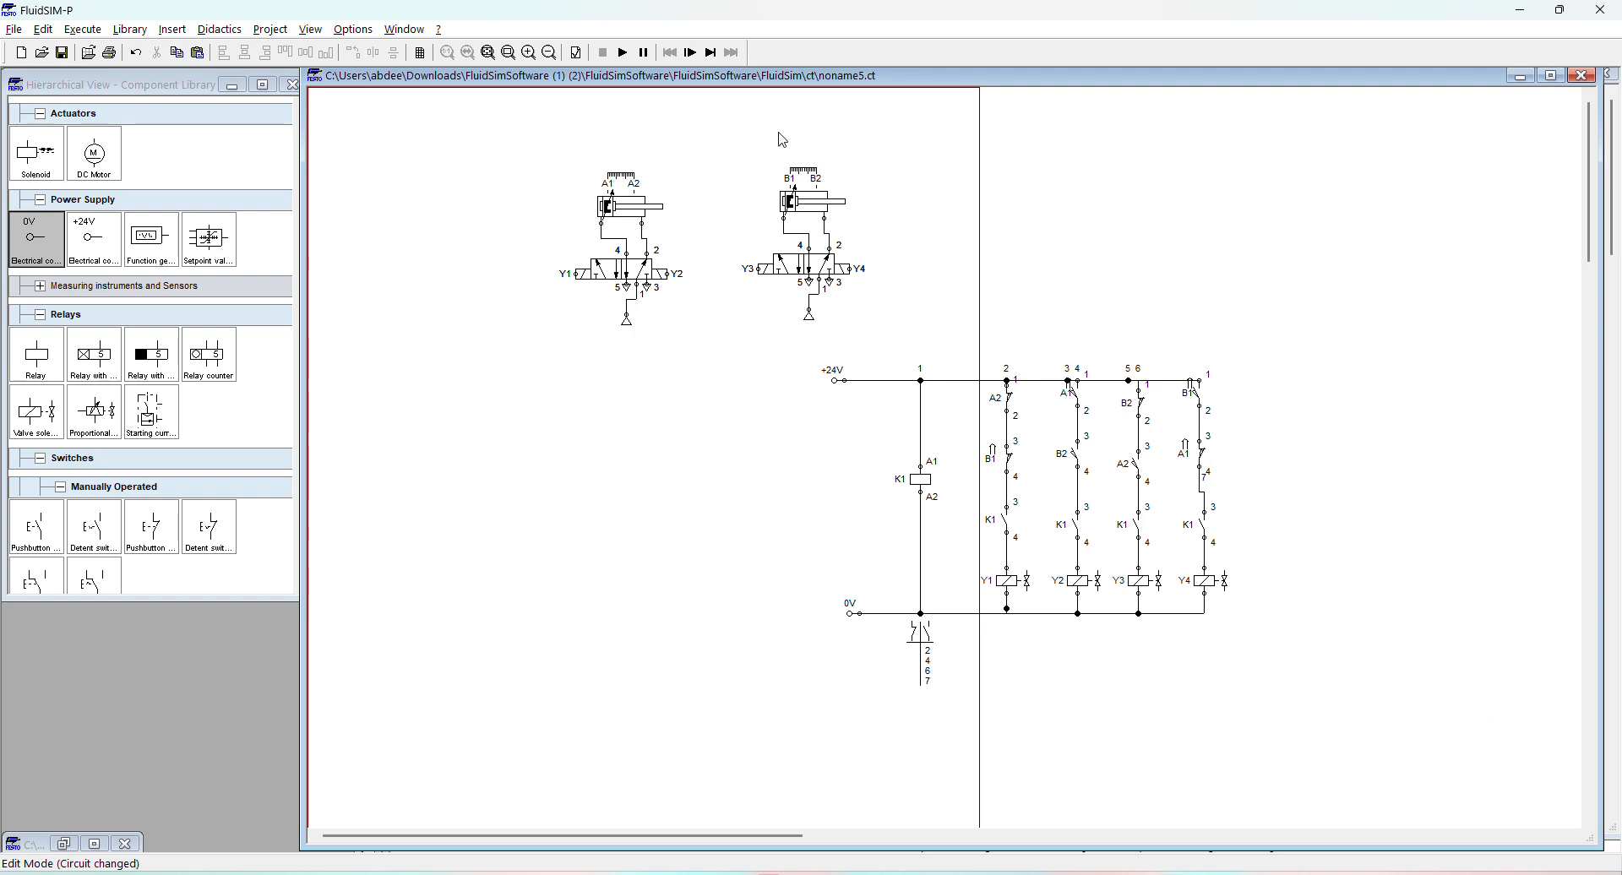
Step: Simulate the circuit, accepting the drawing warnings, watch both cylinders cycle, and end the simulation
{"action": "left_click", "coordinate": [623, 52]}
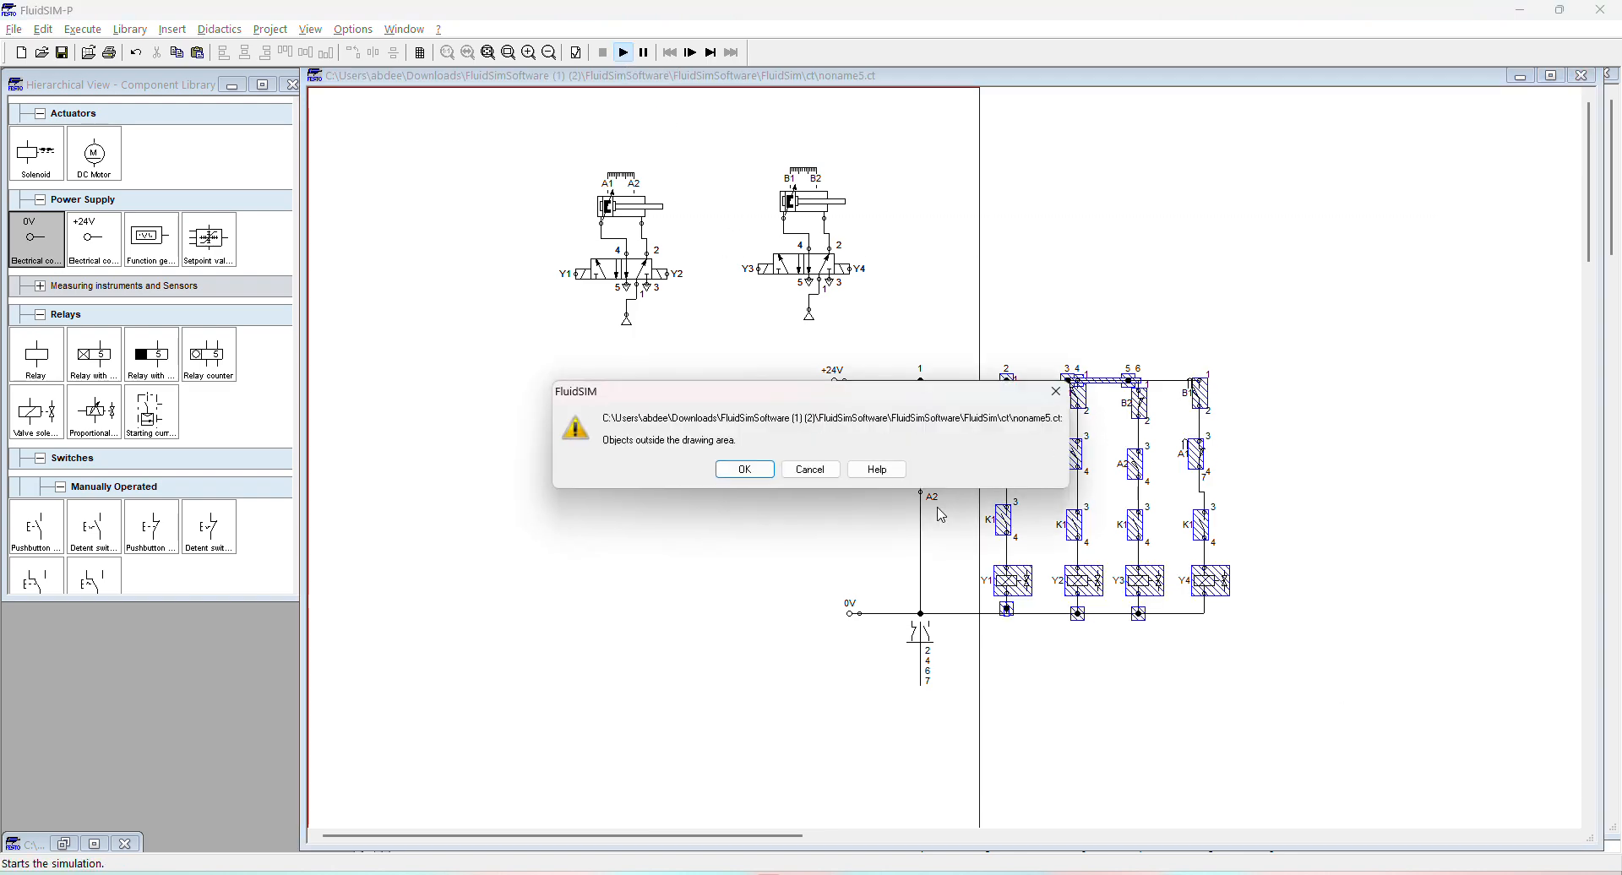
{"action": "left_click", "coordinate": [745, 470]}
{"action": "left_click", "coordinate": [748, 470]}
{"action": "left_click", "coordinate": [751, 471]}
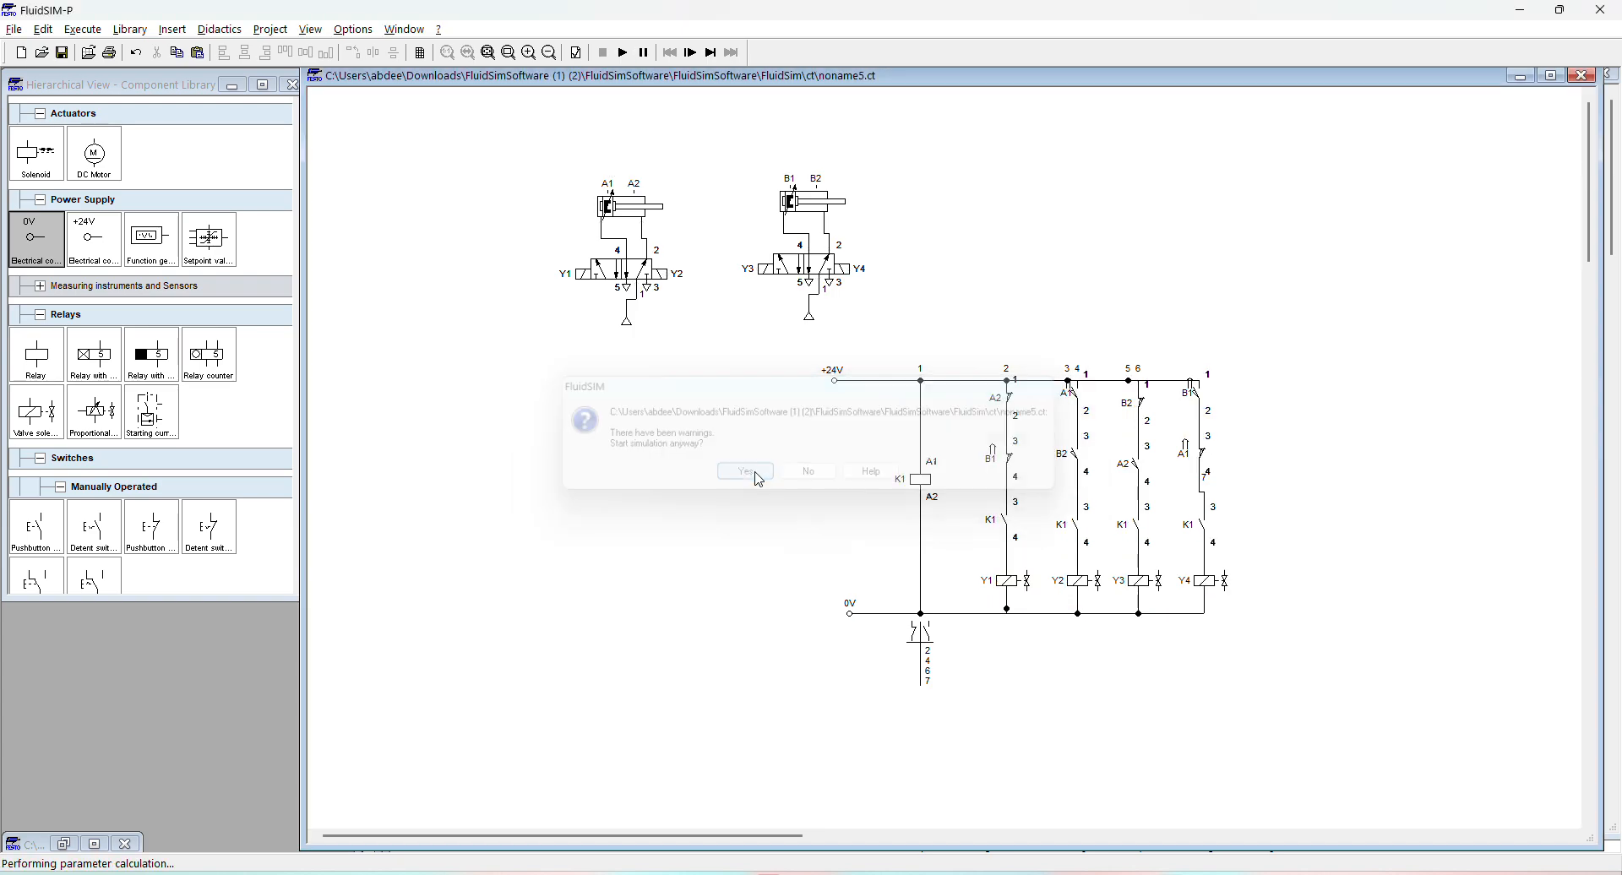
{"action": "left_click", "coordinate": [745, 473]}
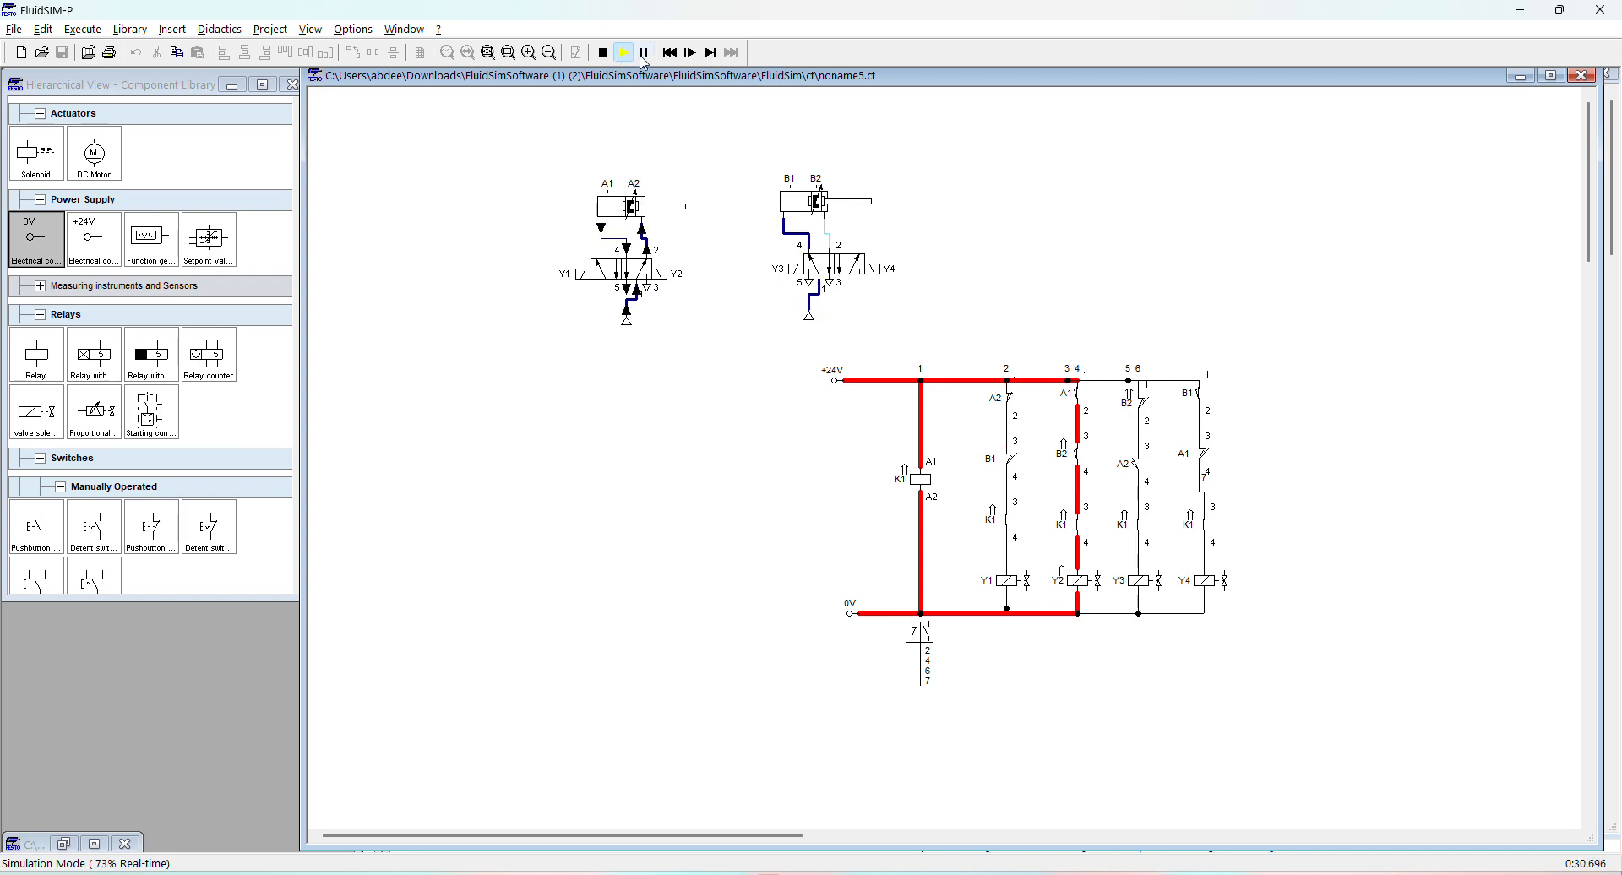
{"action": "left_click", "coordinate": [602, 53]}
Step: Simulate the circuit in single steps, accepting the warnings, to follow the extension of cylinder A and of cylinder B
{"action": "left_click", "coordinate": [690, 54]}
{"action": "left_click", "coordinate": [746, 466]}
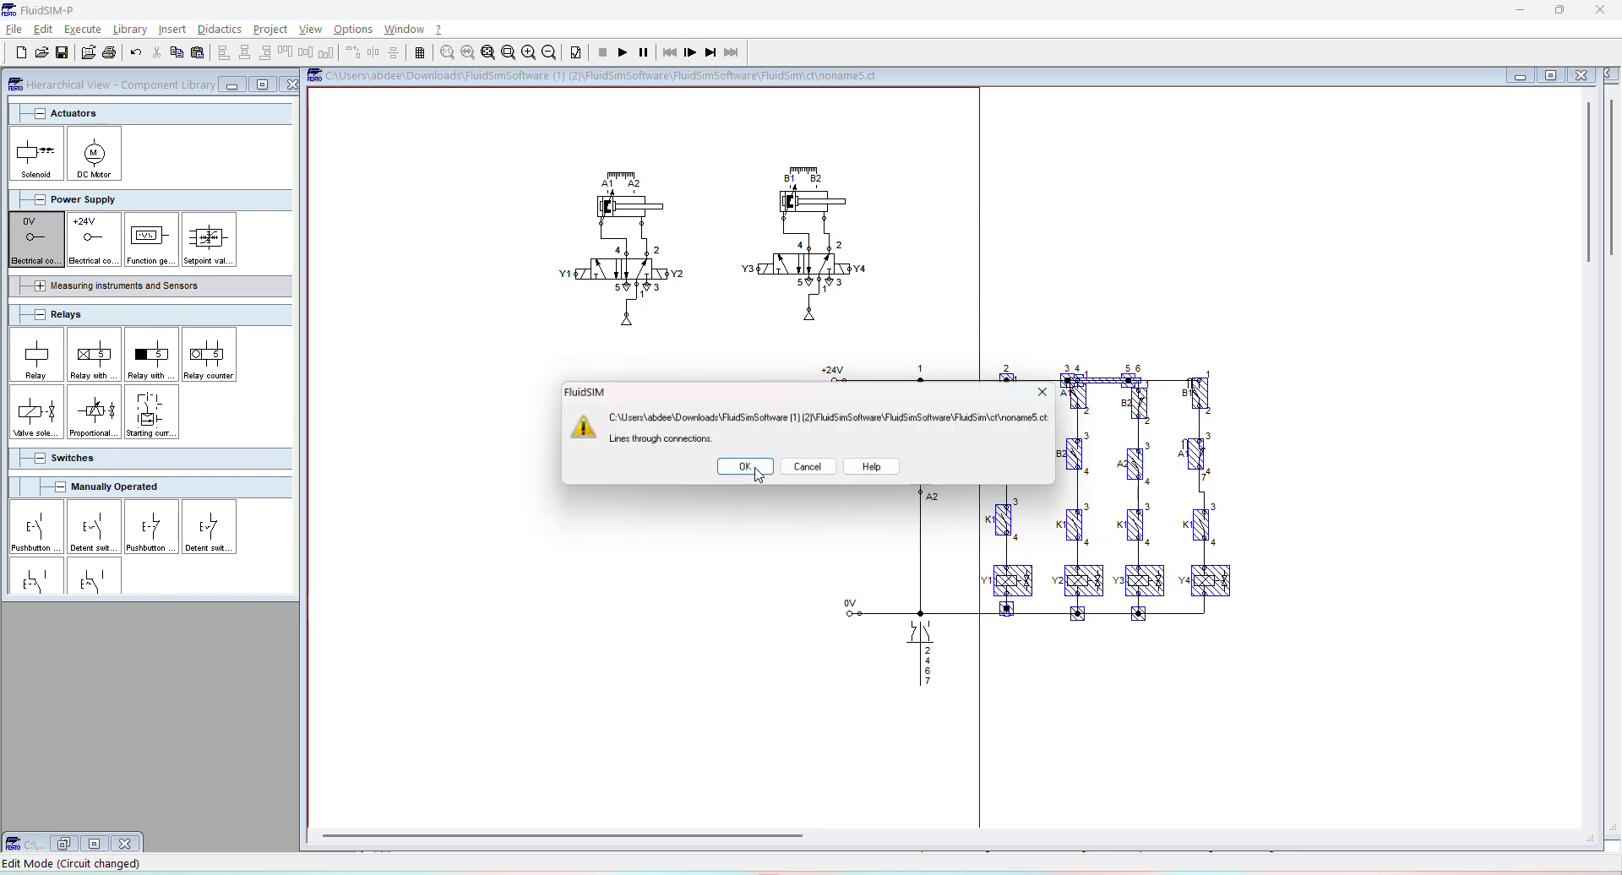
{"action": "left_click", "coordinate": [743, 470]}
{"action": "left_click", "coordinate": [696, 58]}
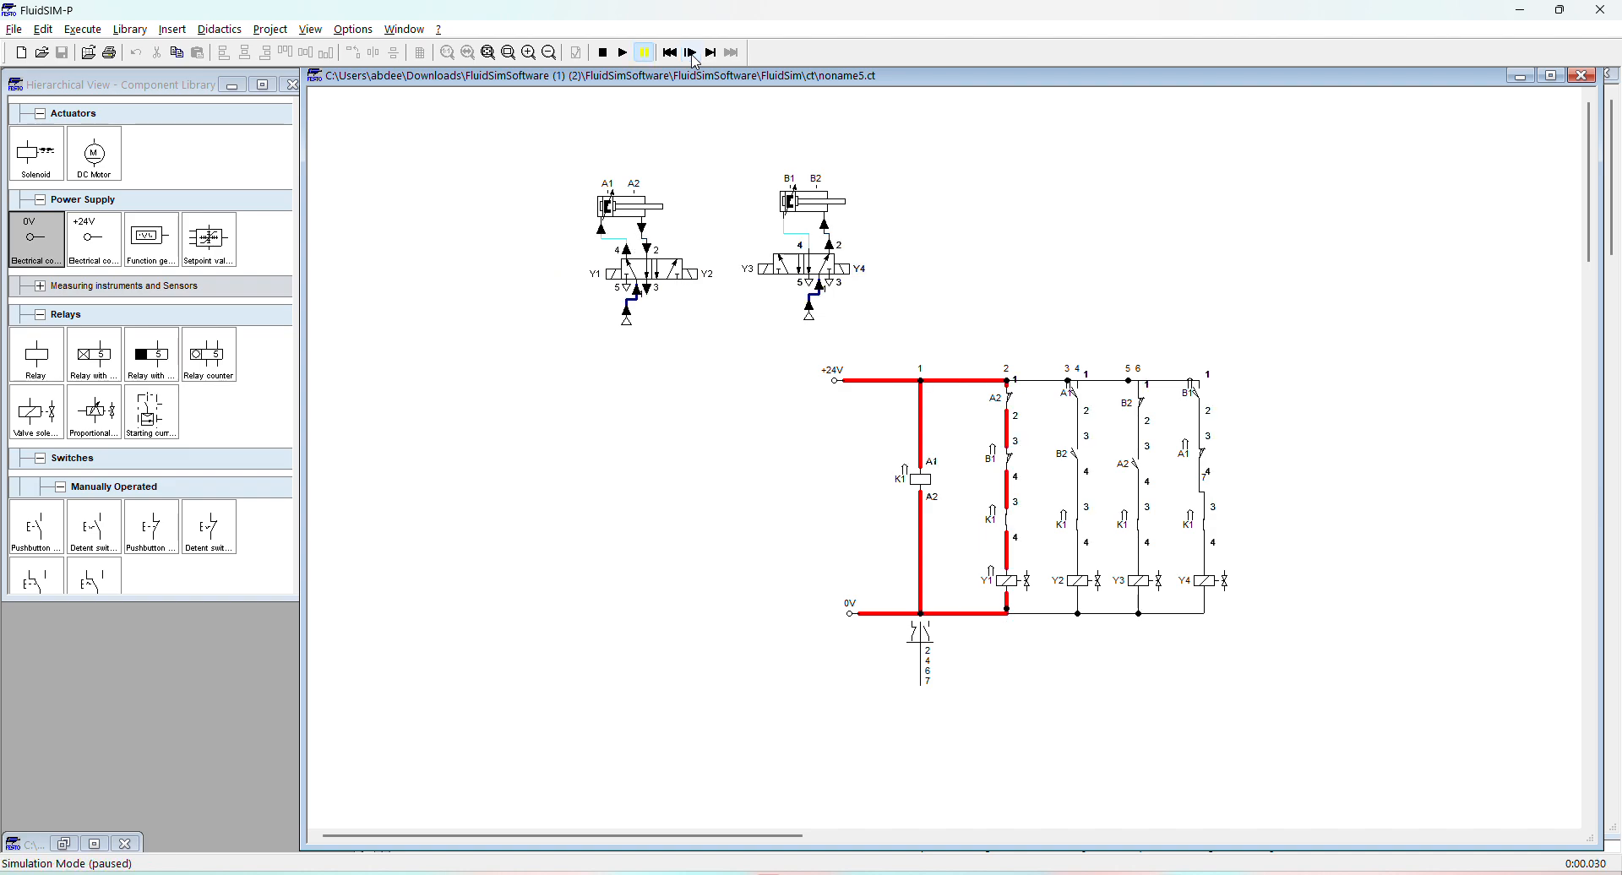
{"action": "left_click", "coordinate": [697, 57]}
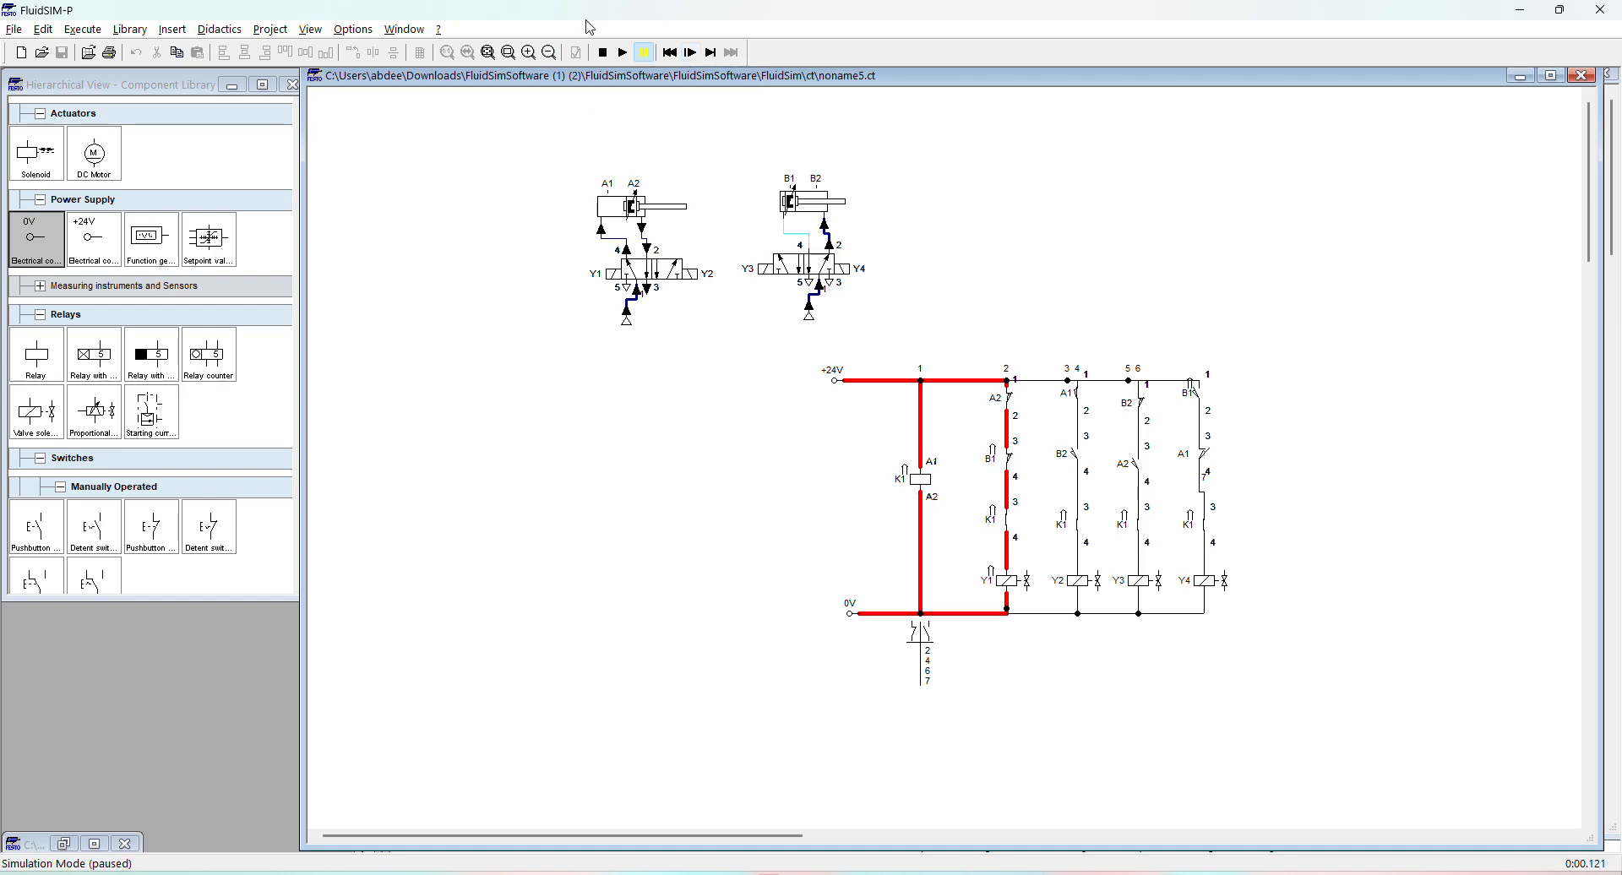
{"action": "left_click", "coordinate": [691, 54]}
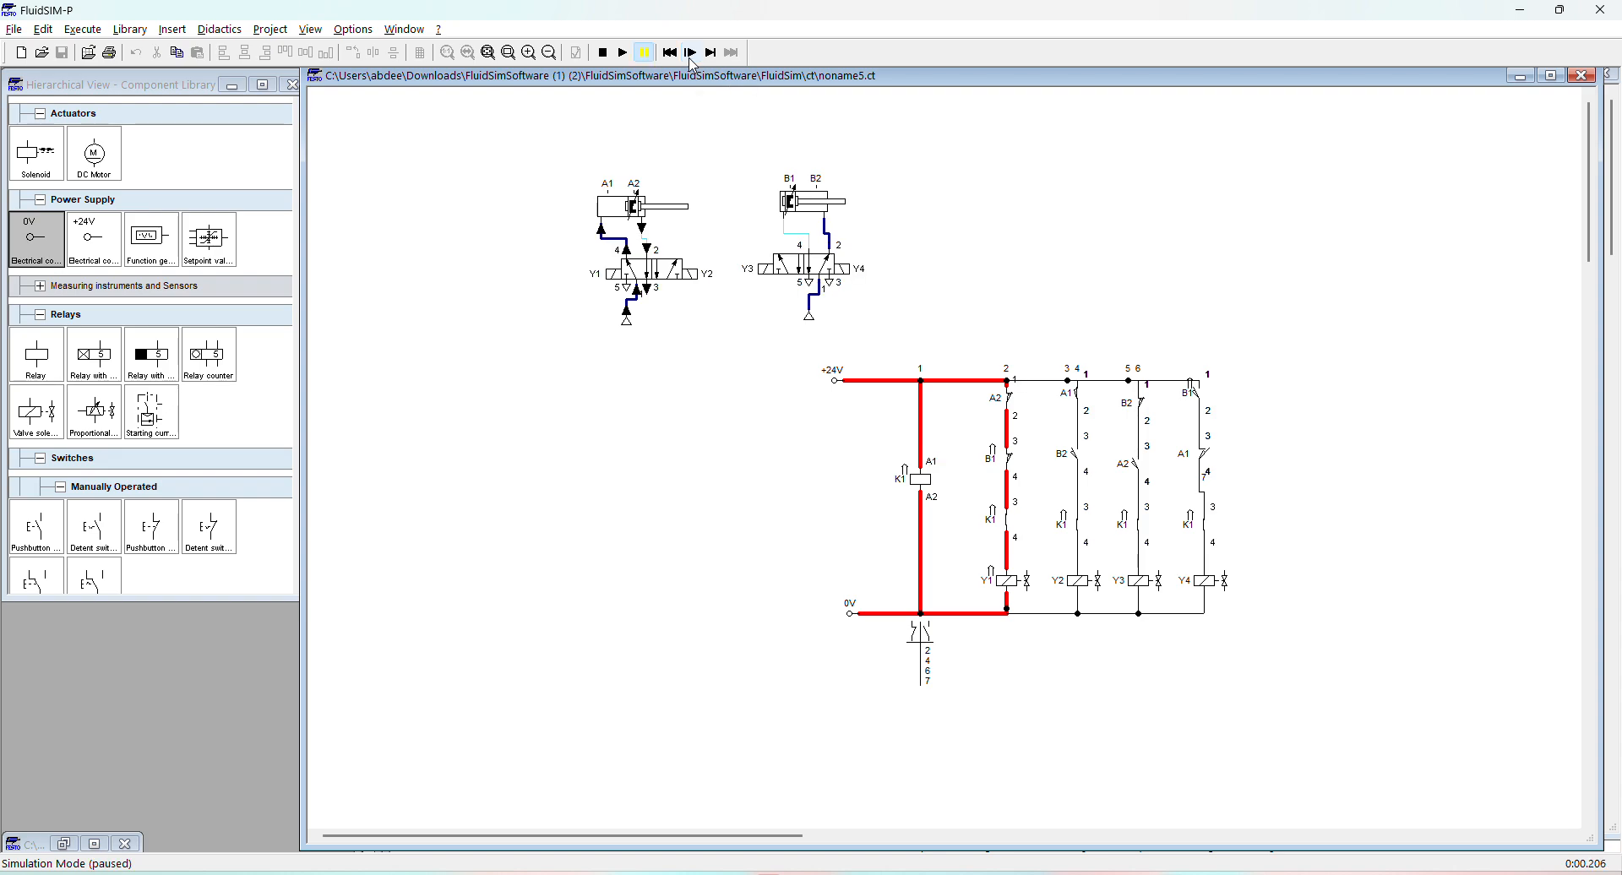
{"action": "left_click", "coordinate": [691, 53]}
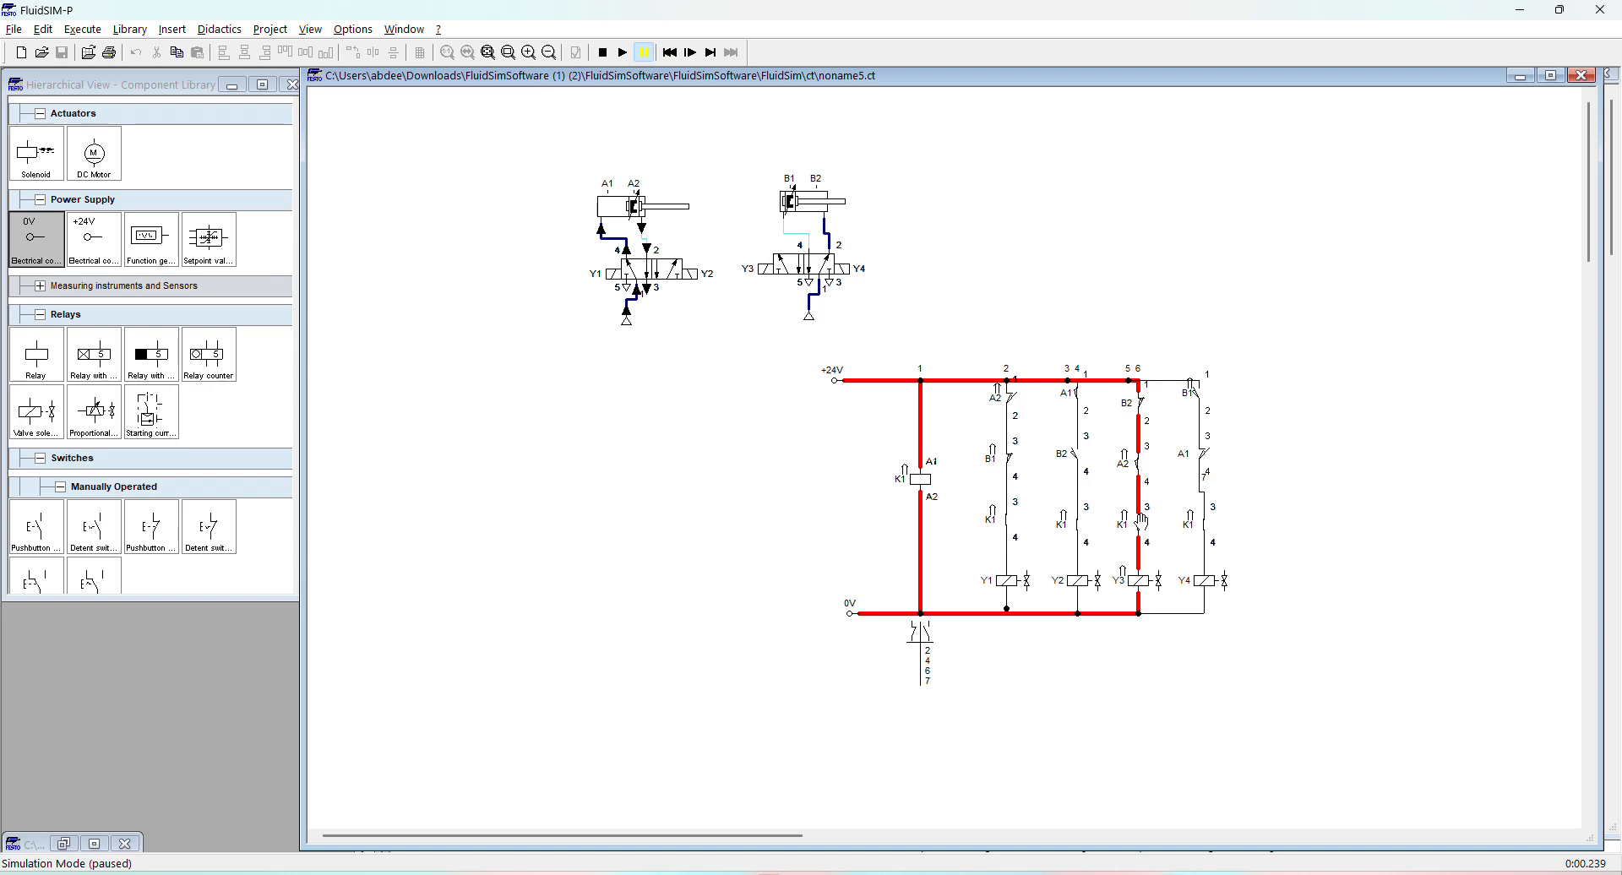
{"action": "left_click", "coordinate": [691, 54]}
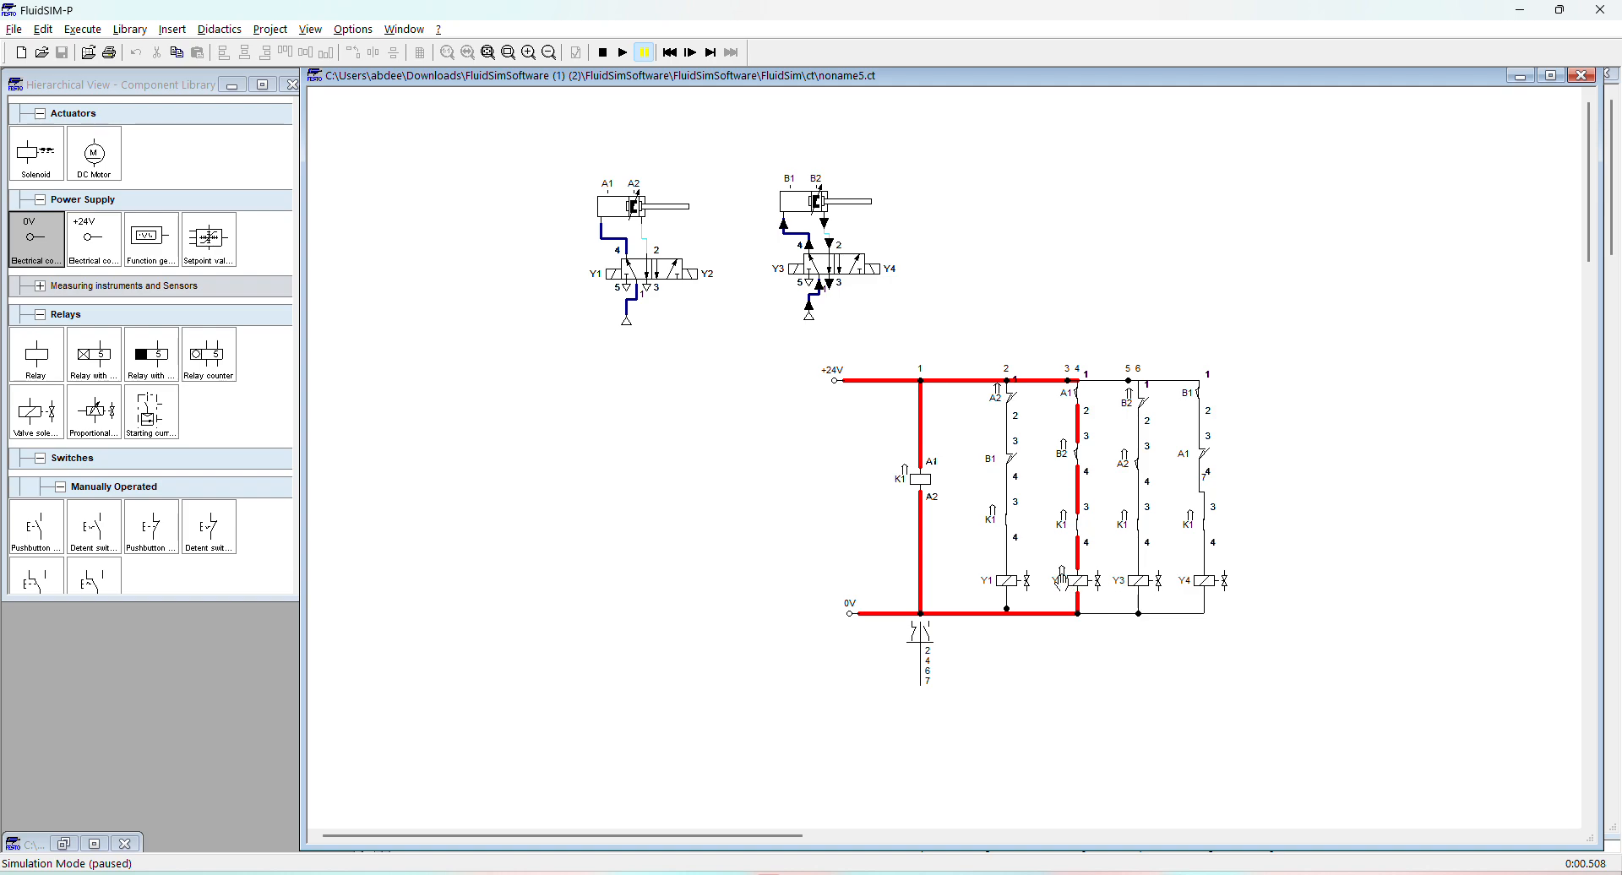
Step: Continue the single-step simulation through the retraction of cylinder A and of cylinder B, and return to editing
{"action": "left_click", "coordinate": [695, 58]}
{"action": "left_click", "coordinate": [693, 57]}
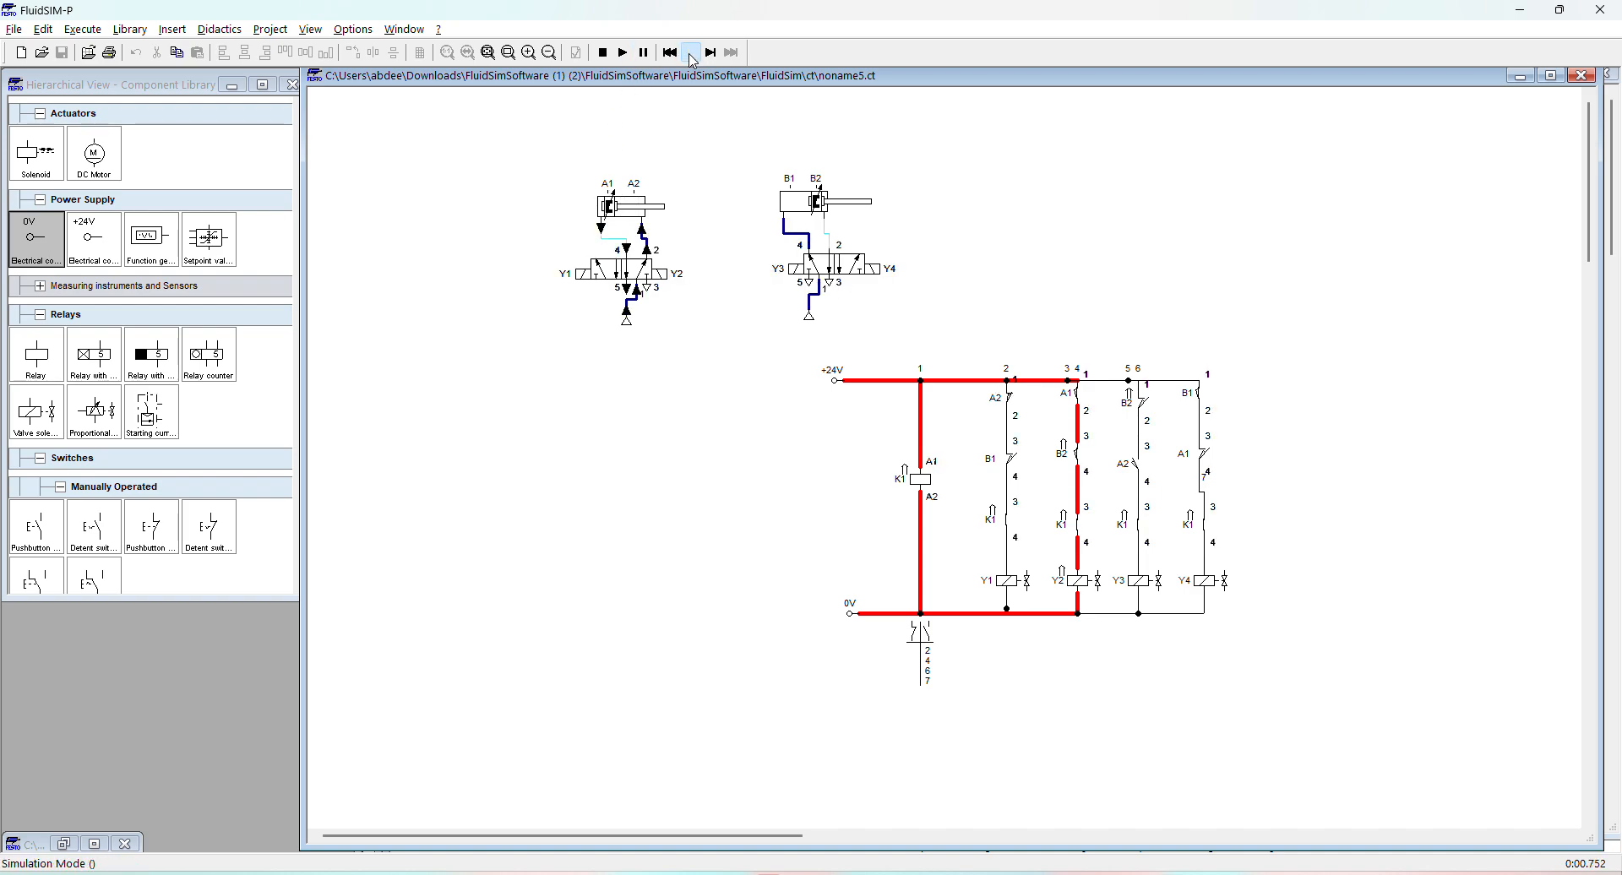
{"action": "left_click", "coordinate": [692, 59]}
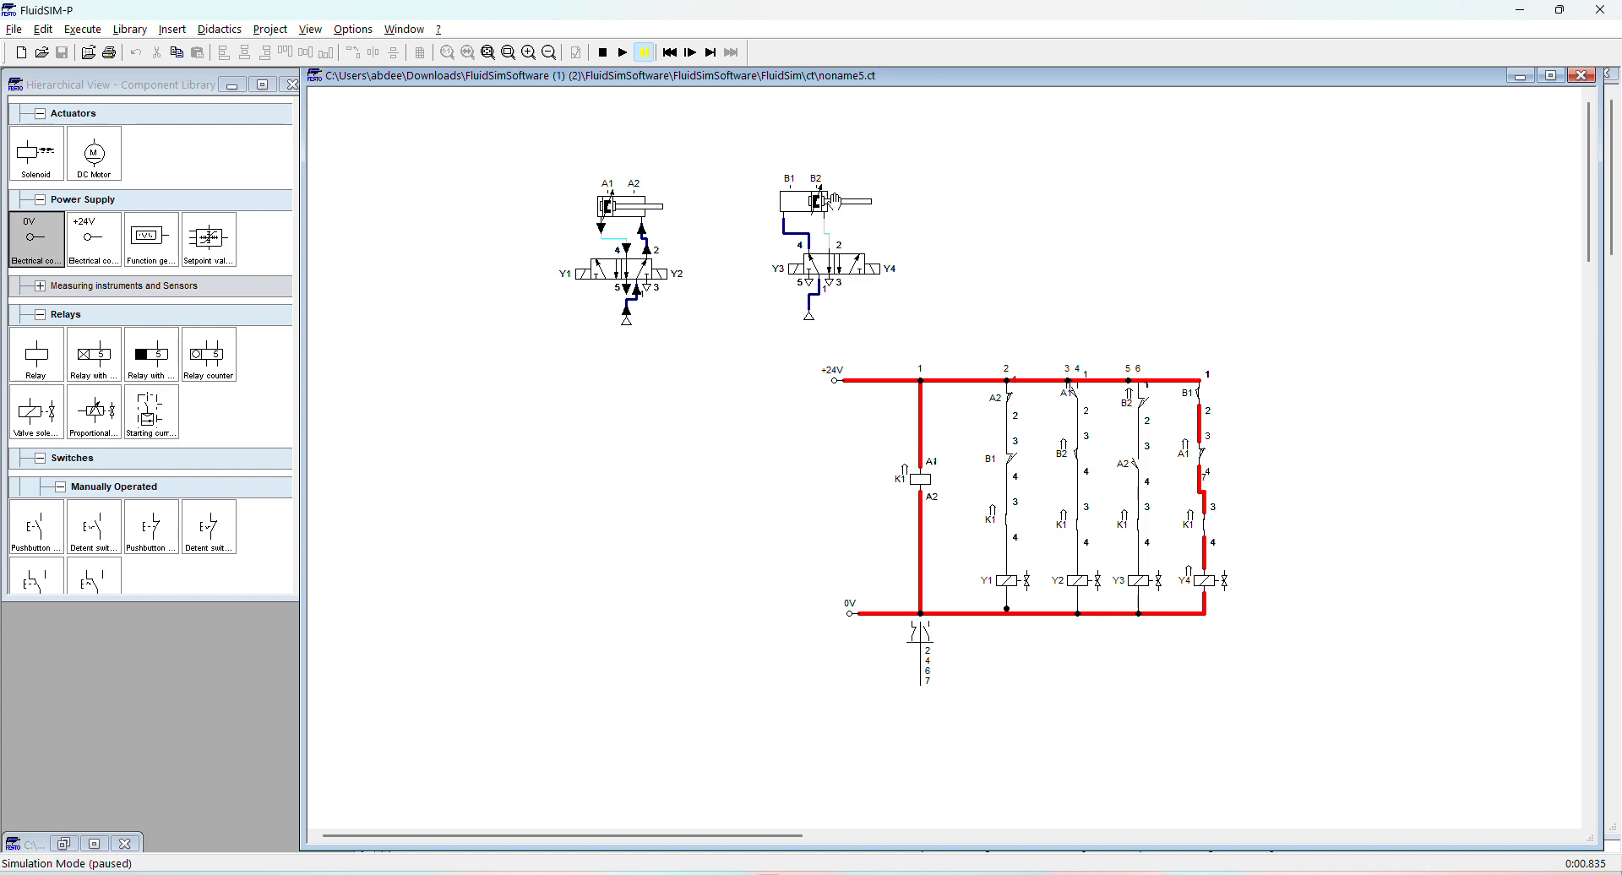
{"action": "left_click", "coordinate": [691, 54]}
{"action": "left_click", "coordinate": [692, 53]}
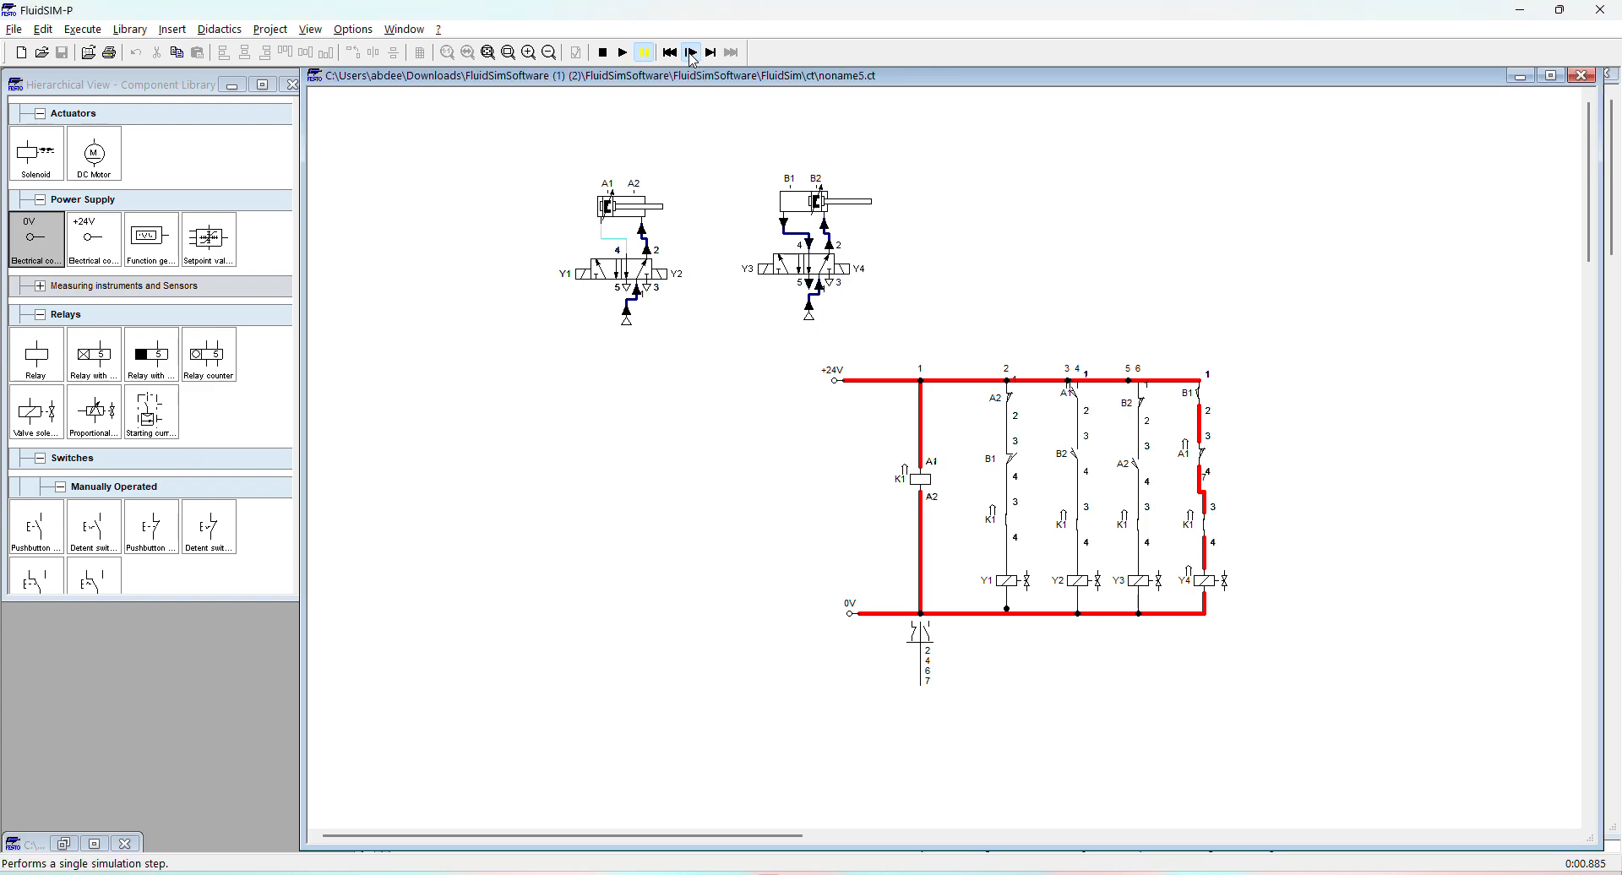
{"action": "left_click", "coordinate": [691, 53]}
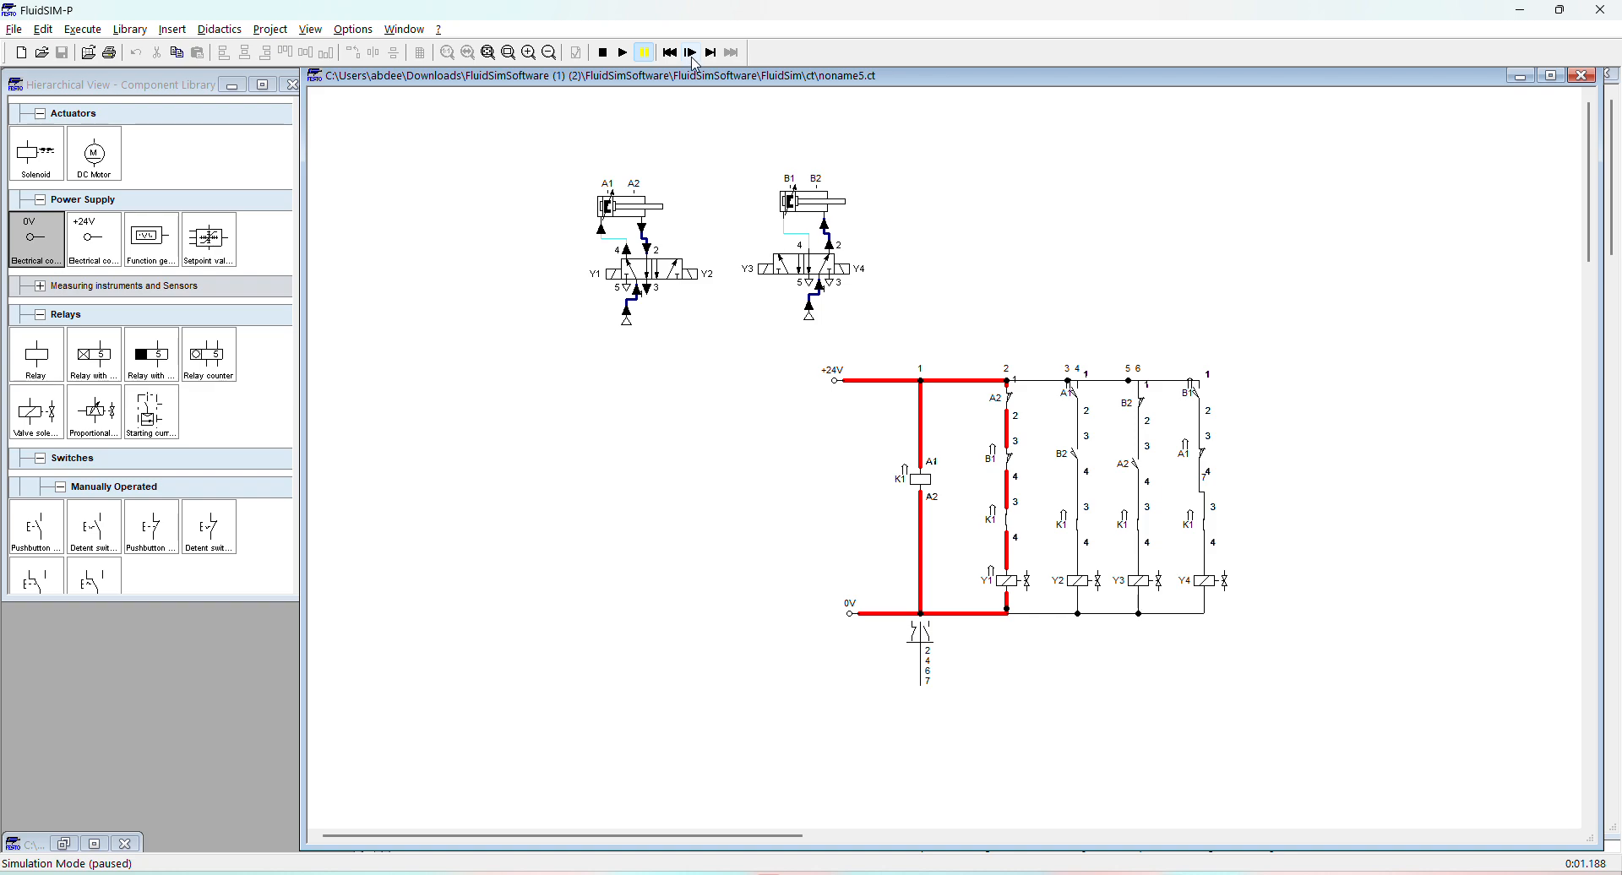
{"action": "left_click", "coordinate": [604, 54]}
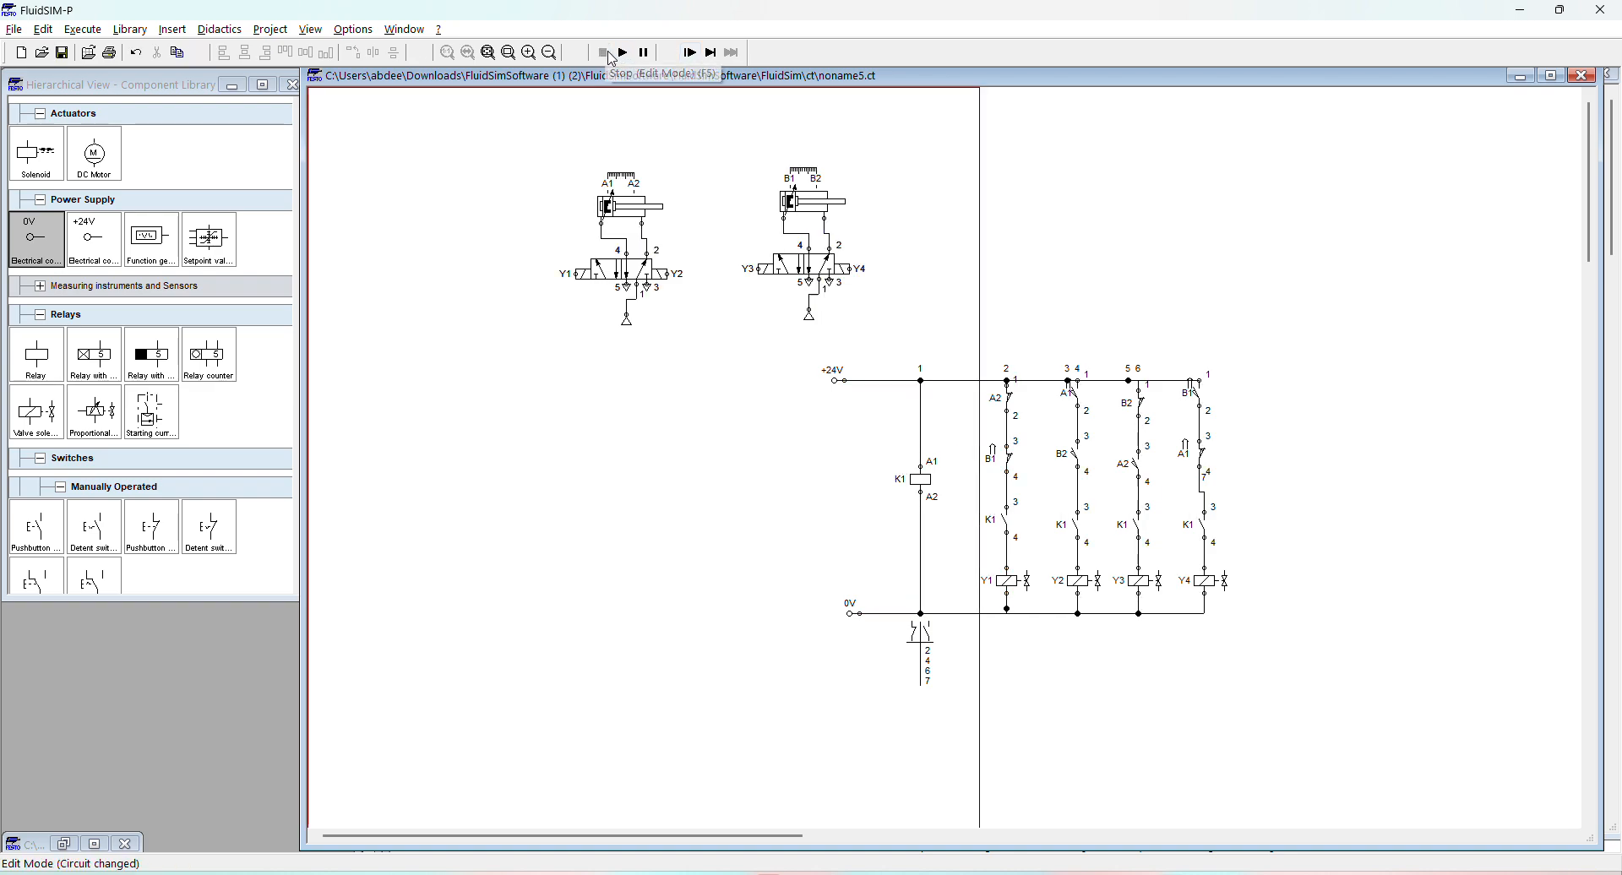
Step: Run the continuous simulation again despite the warnings to check the A+ B+ A- B- sequence, and stop it
{"action": "left_click", "coordinate": [627, 55]}
{"action": "left_click", "coordinate": [744, 468]}
{"action": "left_click", "coordinate": [748, 475]}
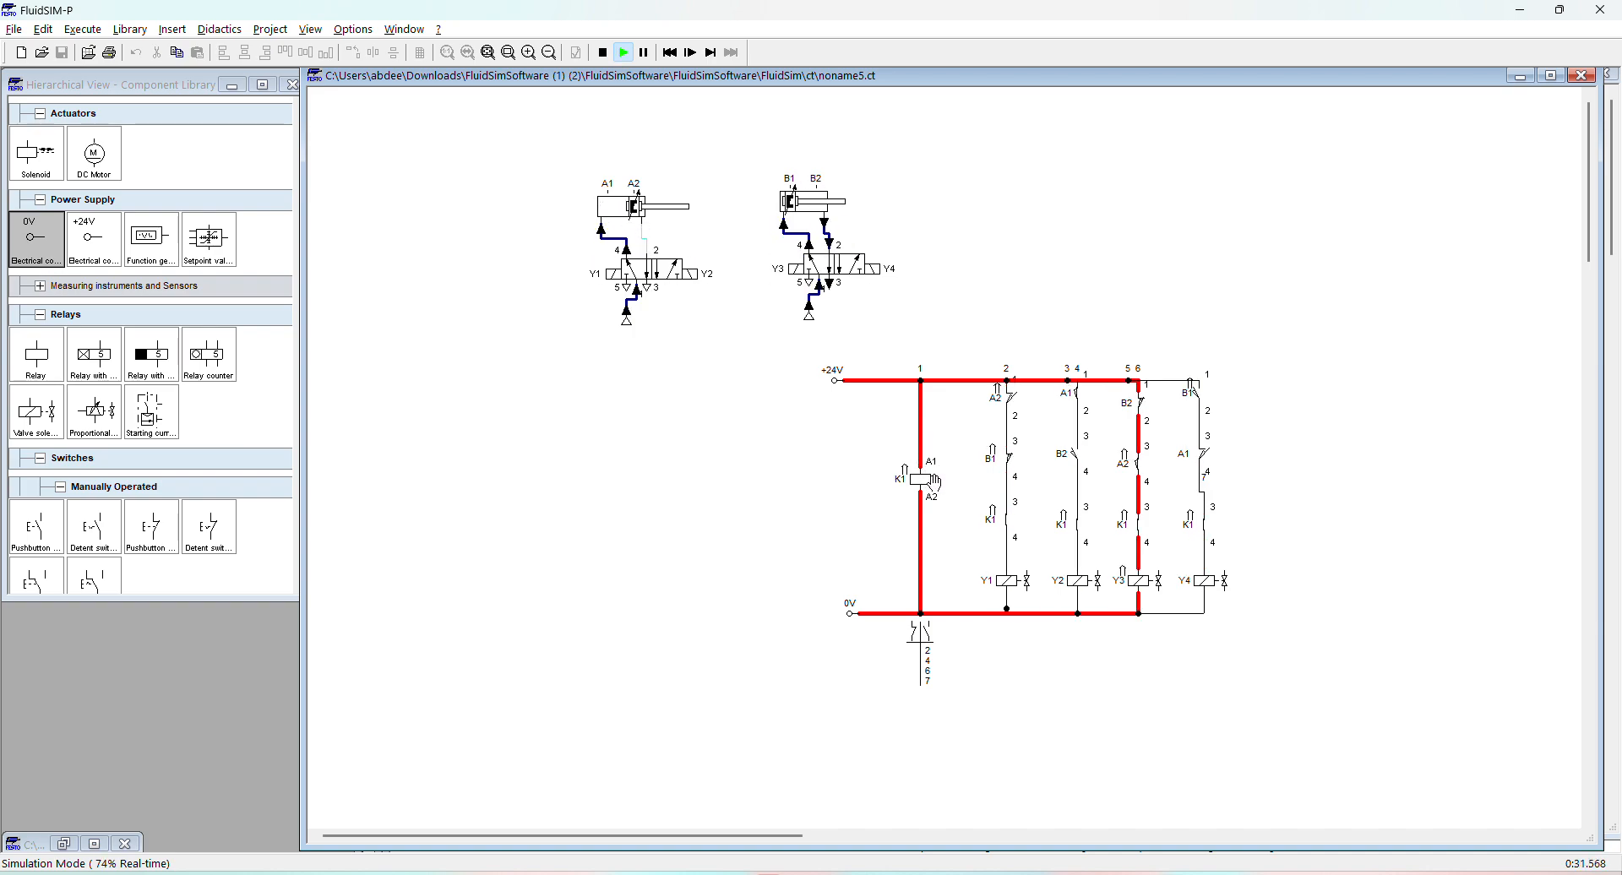
{"action": "left_click", "coordinate": [602, 52]}
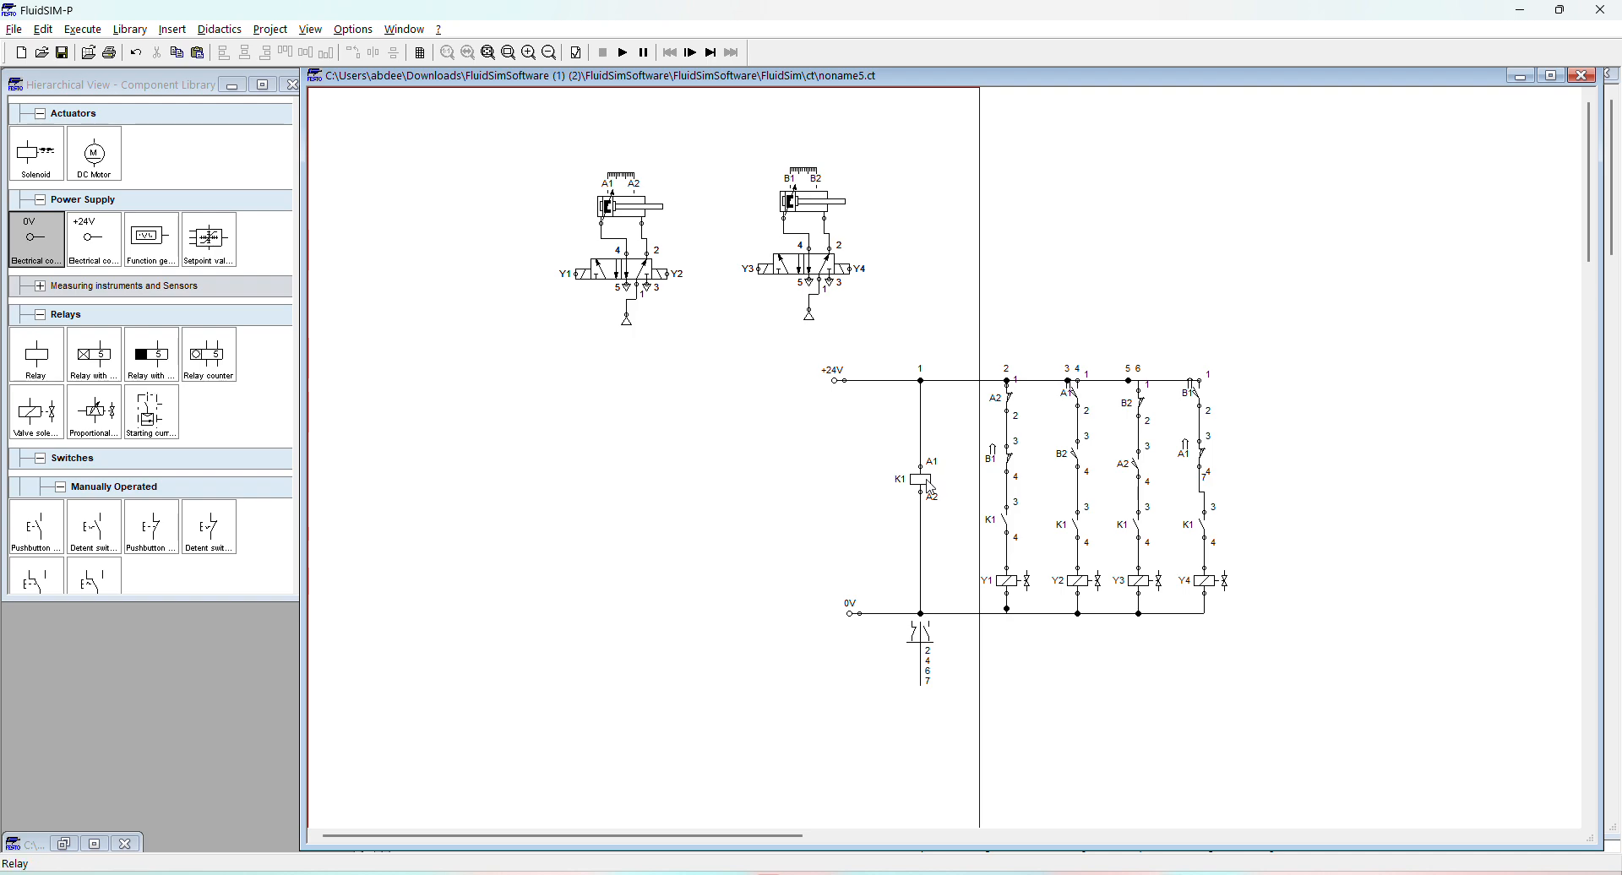
{"action": "left_click", "coordinate": [910, 483]}
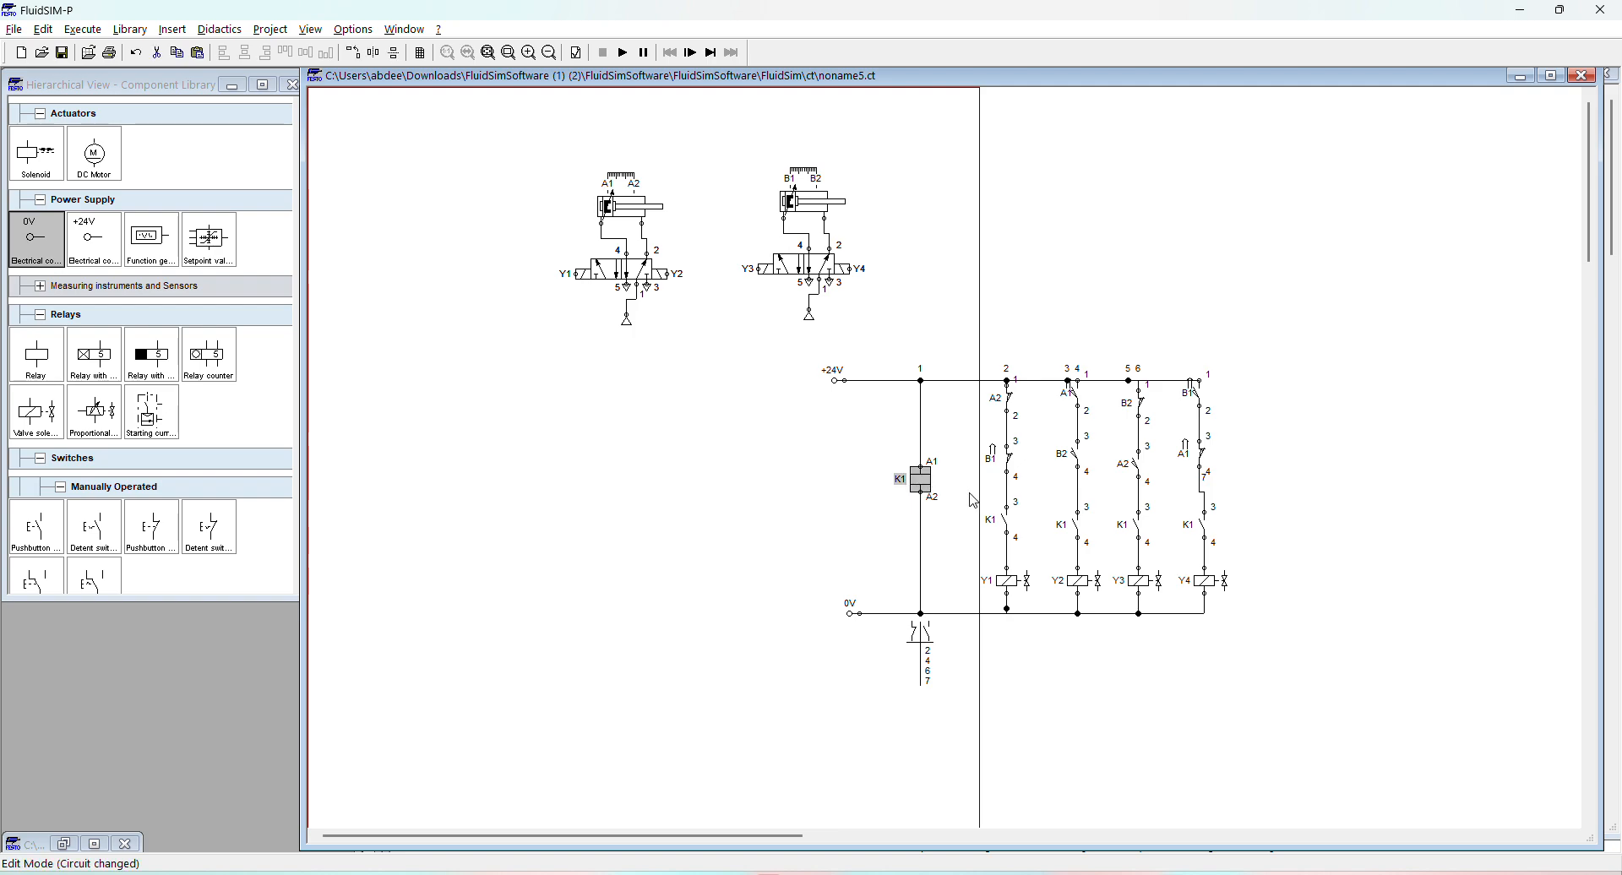
{"action": "left_click_drag", "start_coordinate": [949, 342], "coordinate": [1288, 693]}
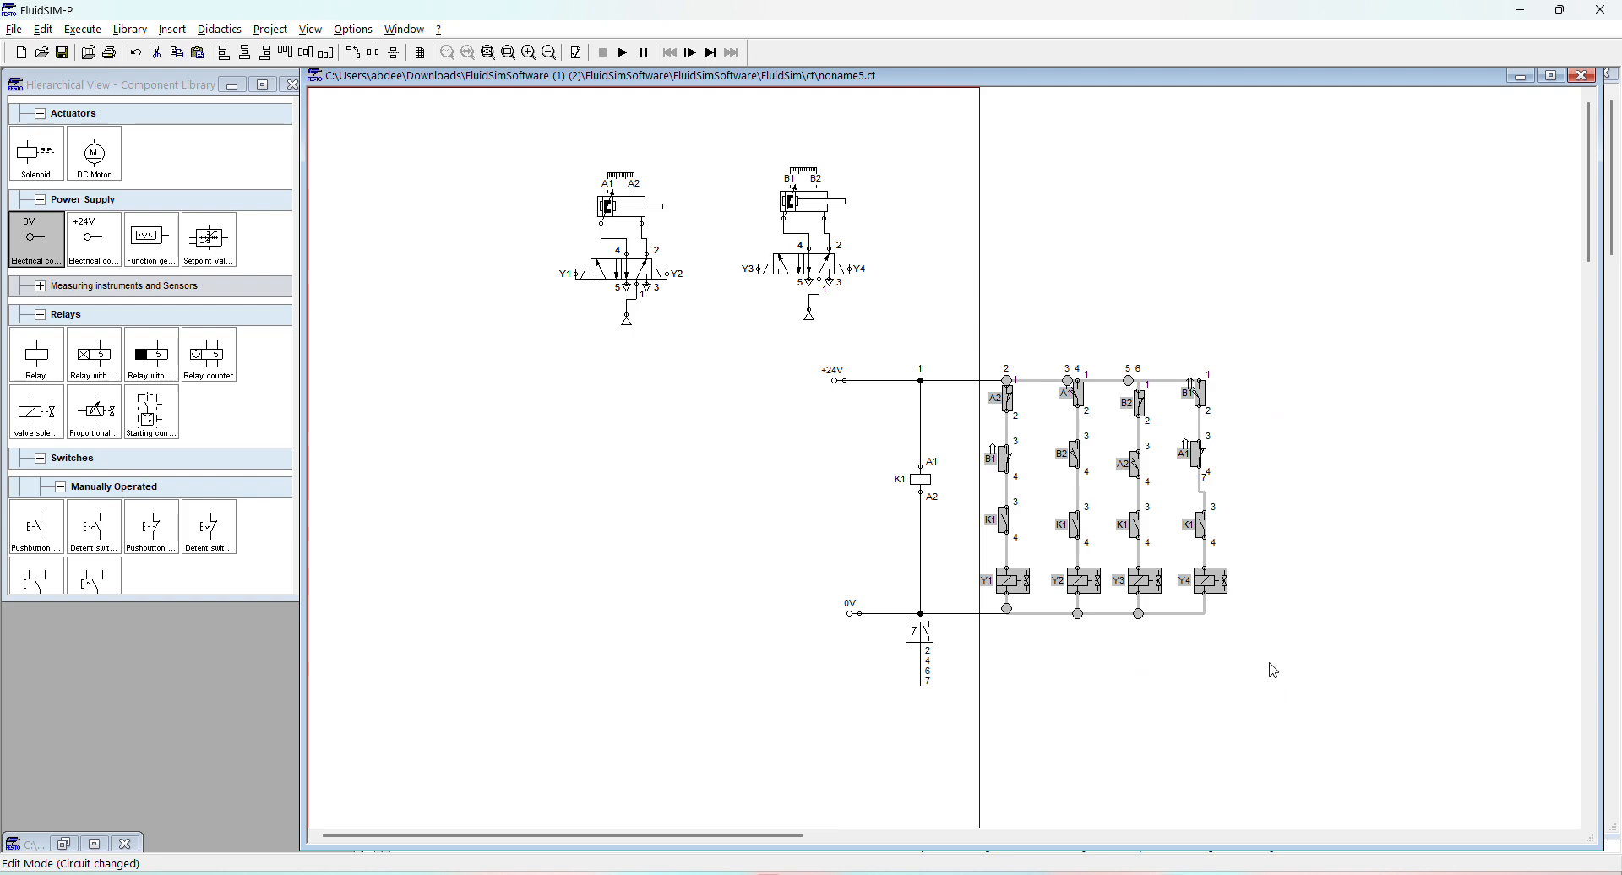
{"action": "left_click", "coordinate": [1275, 671]}
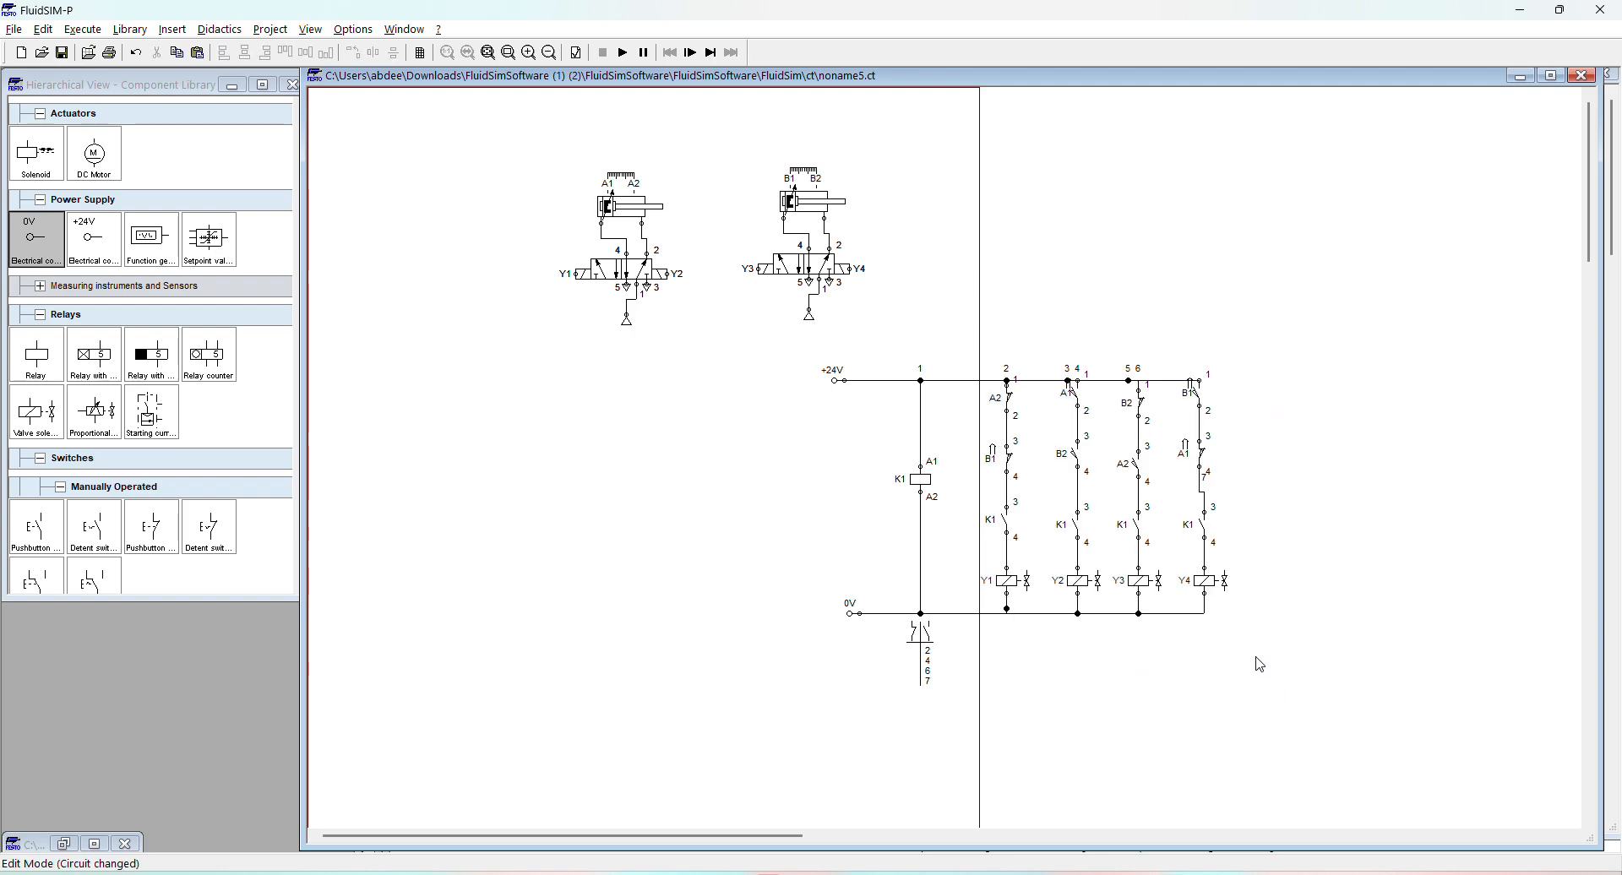